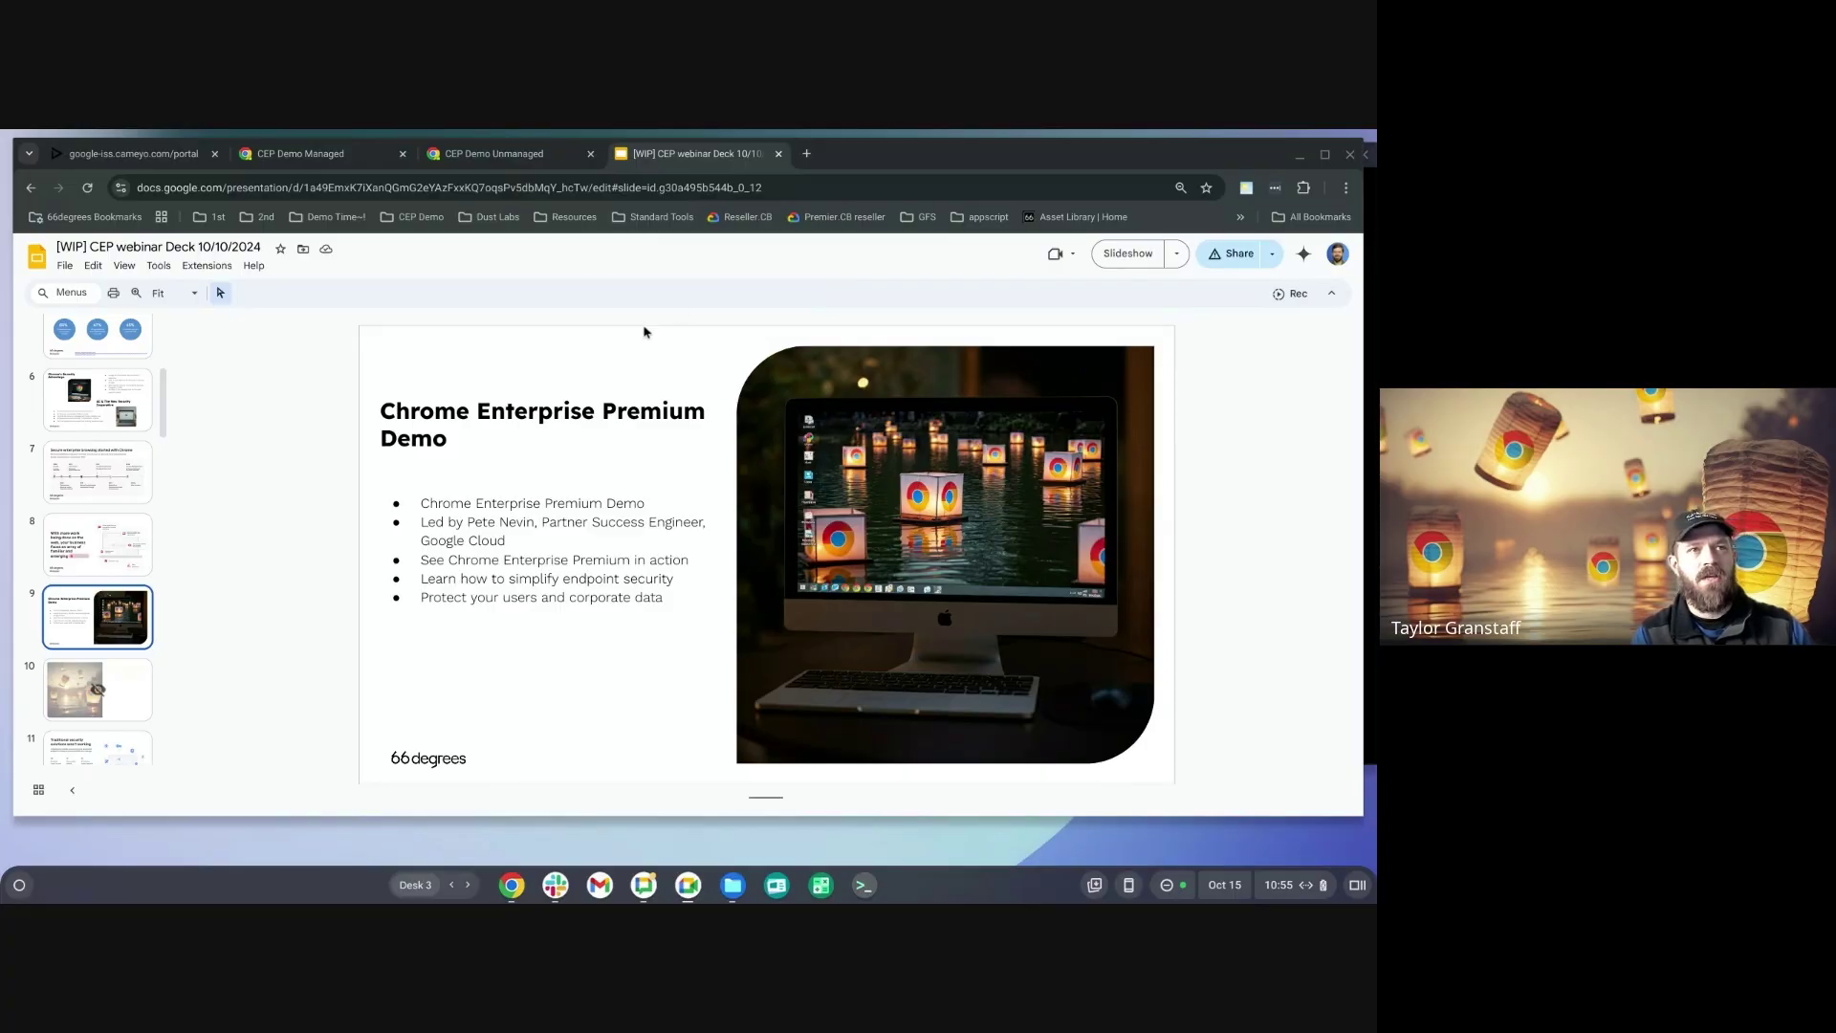
Launch the CEP Demo Managed session from the Cameyo portal, turn on sync, and show its Policies page.
left_click(142, 156)
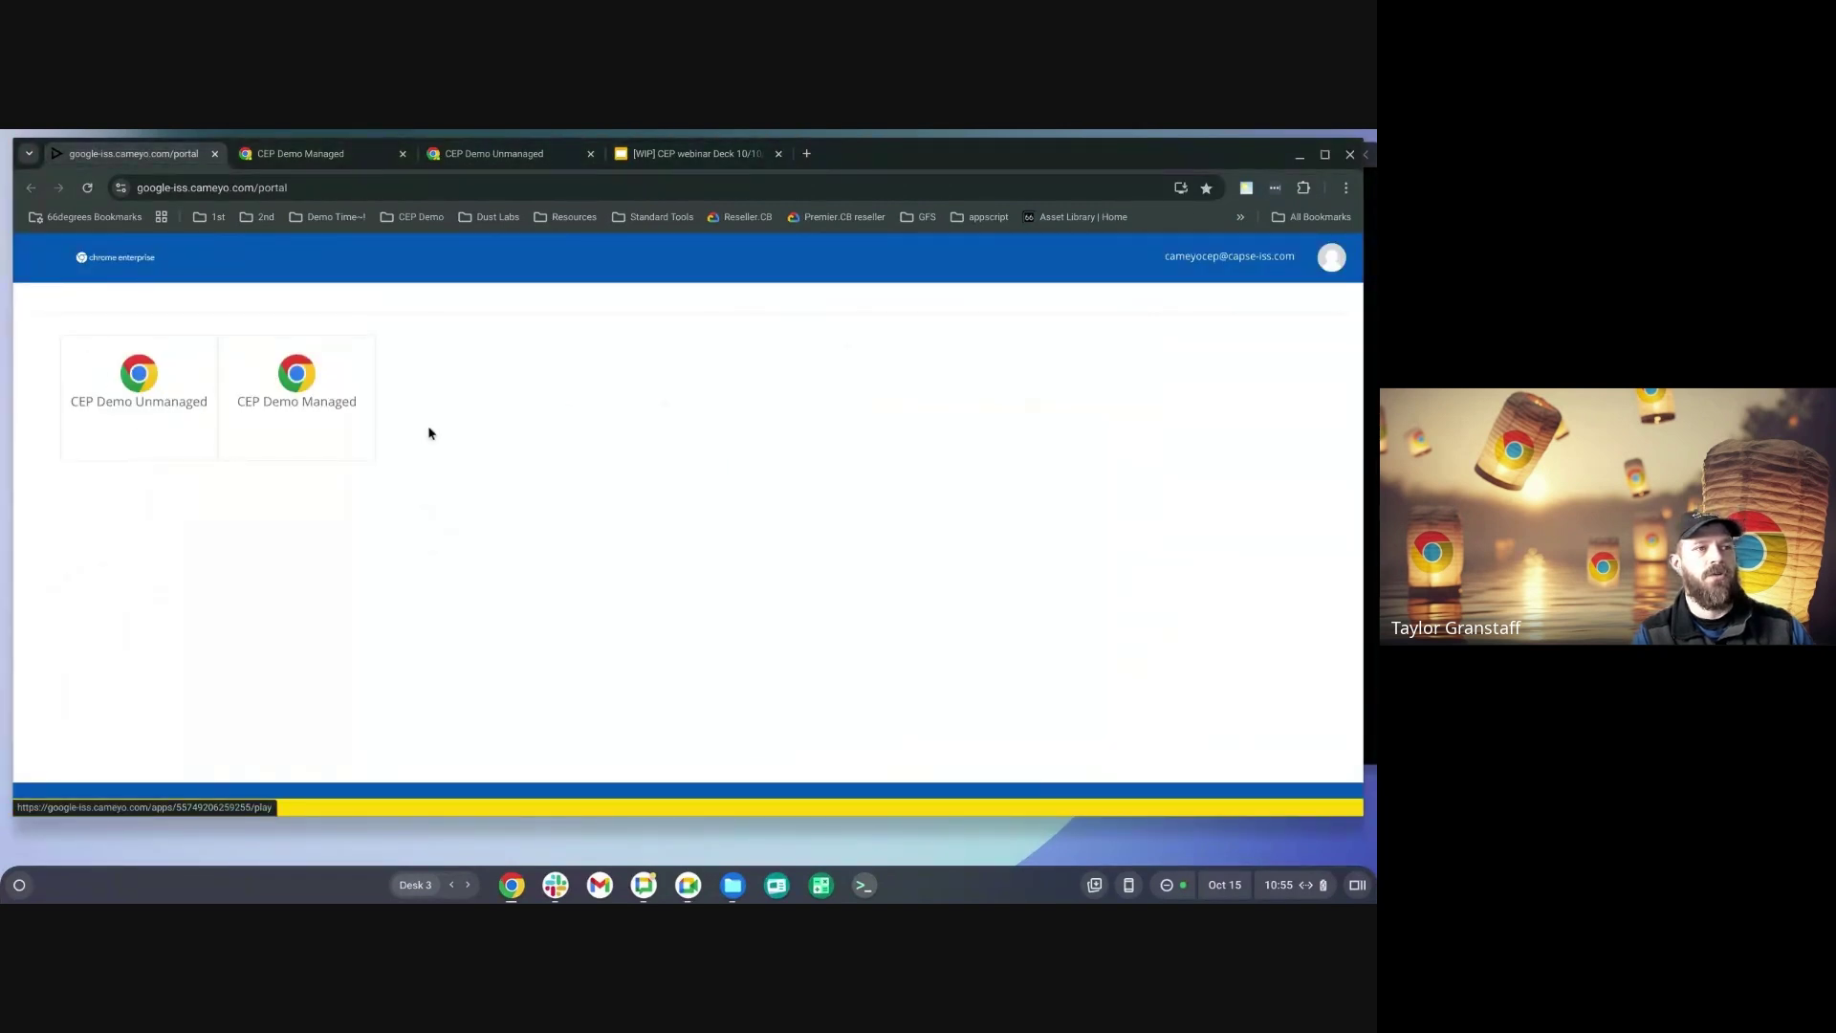
left_click(331, 151)
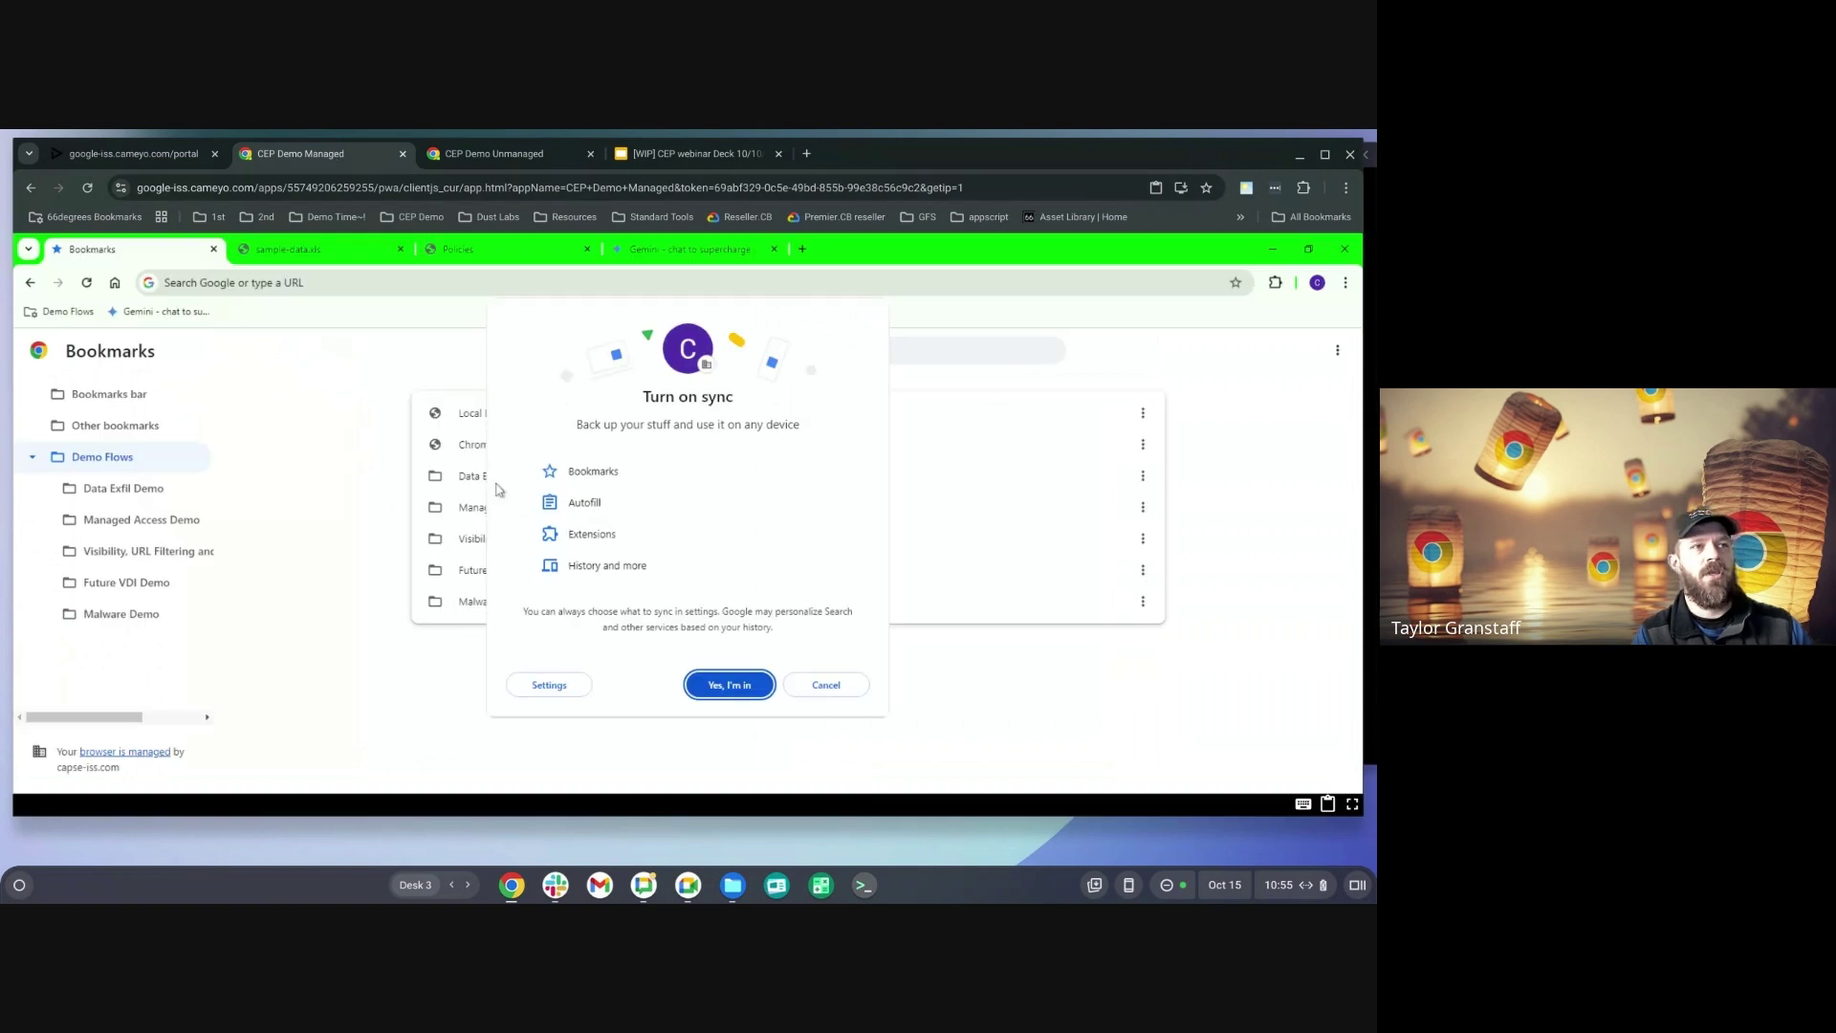
left_click(730, 687)
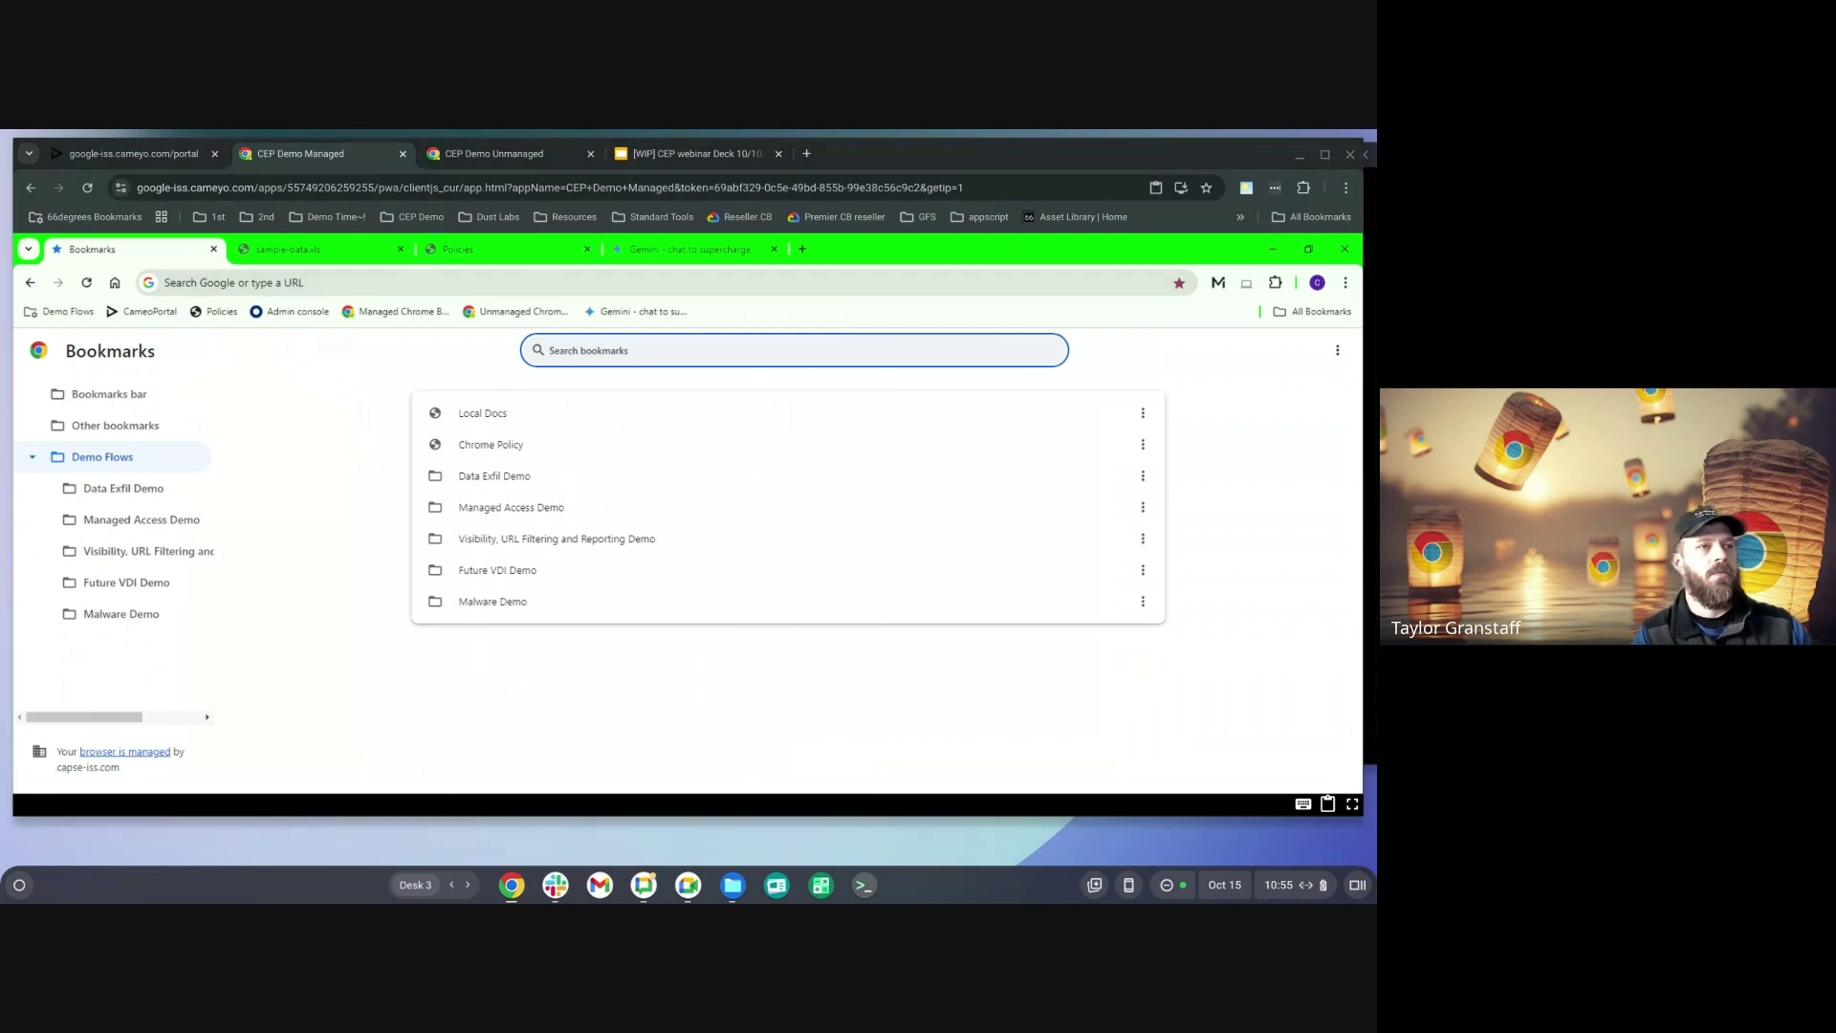
left_click(470, 256)
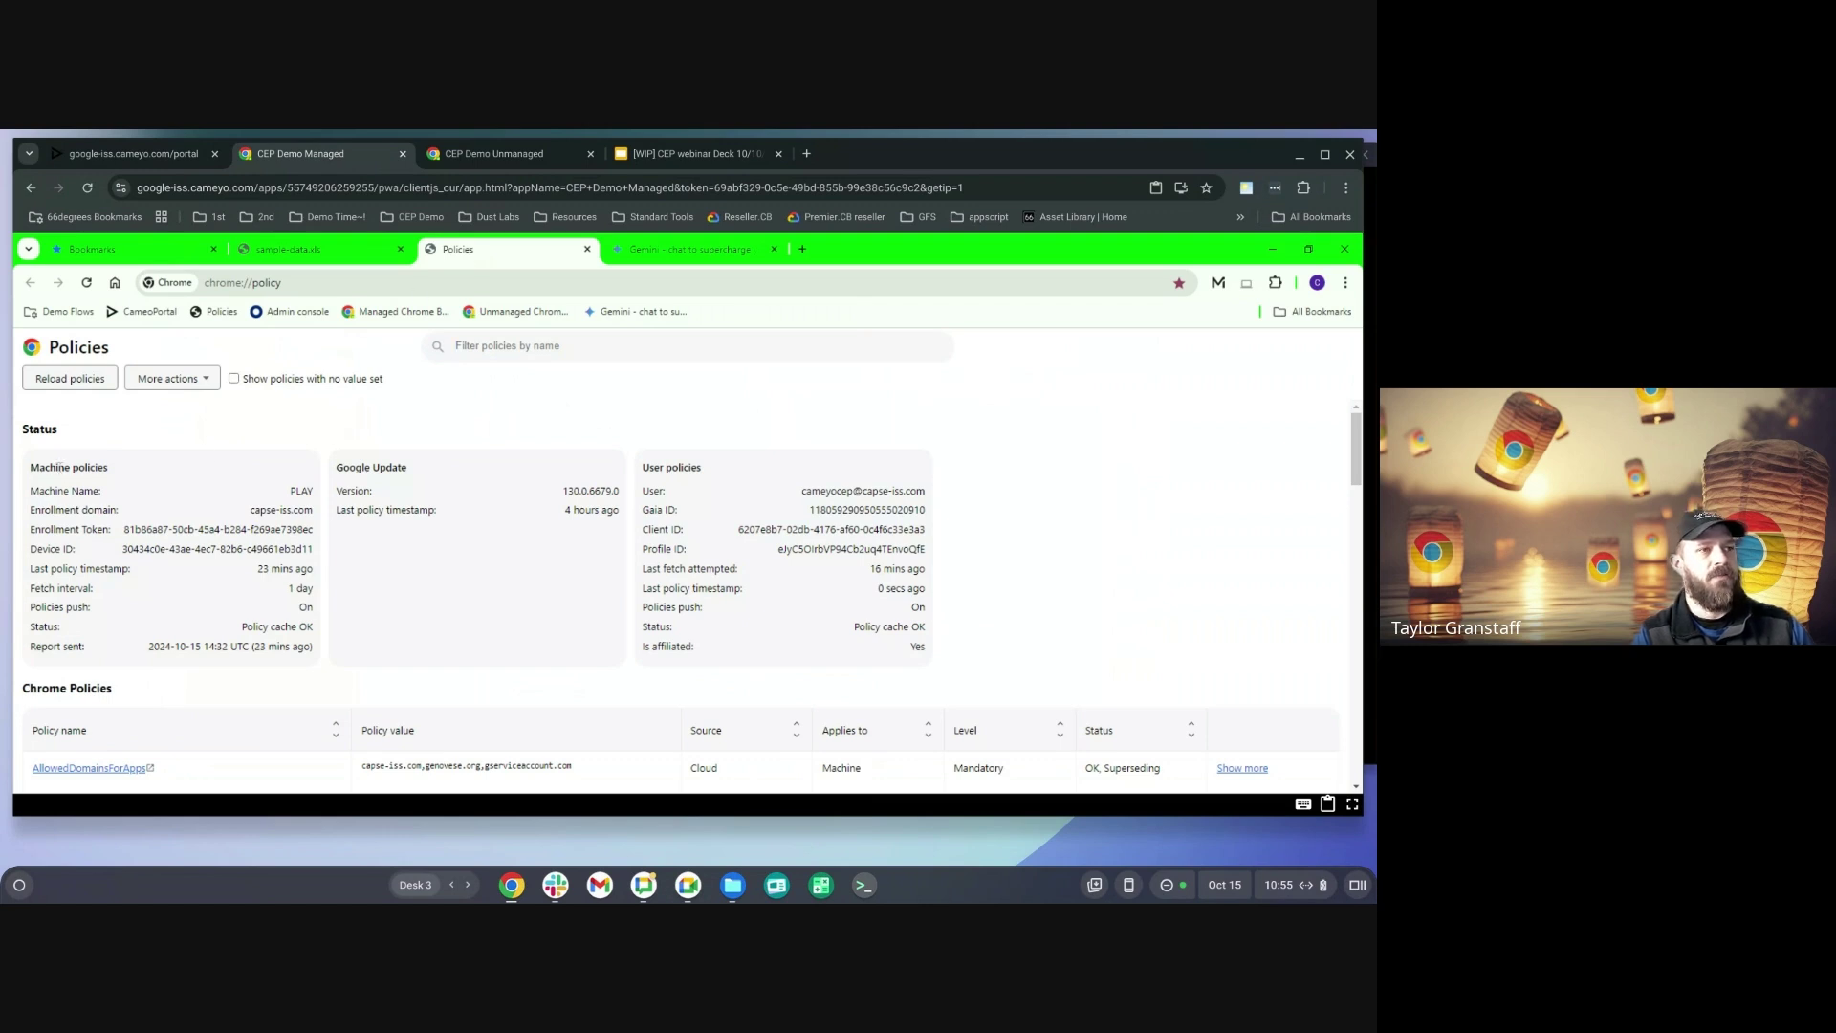
Highlight the managed session's machine and user policies, then switch to the CEP Demo Unmanaged session.
left_click_drag(55, 468, 212, 552)
left_click_drag(641, 468, 755, 553)
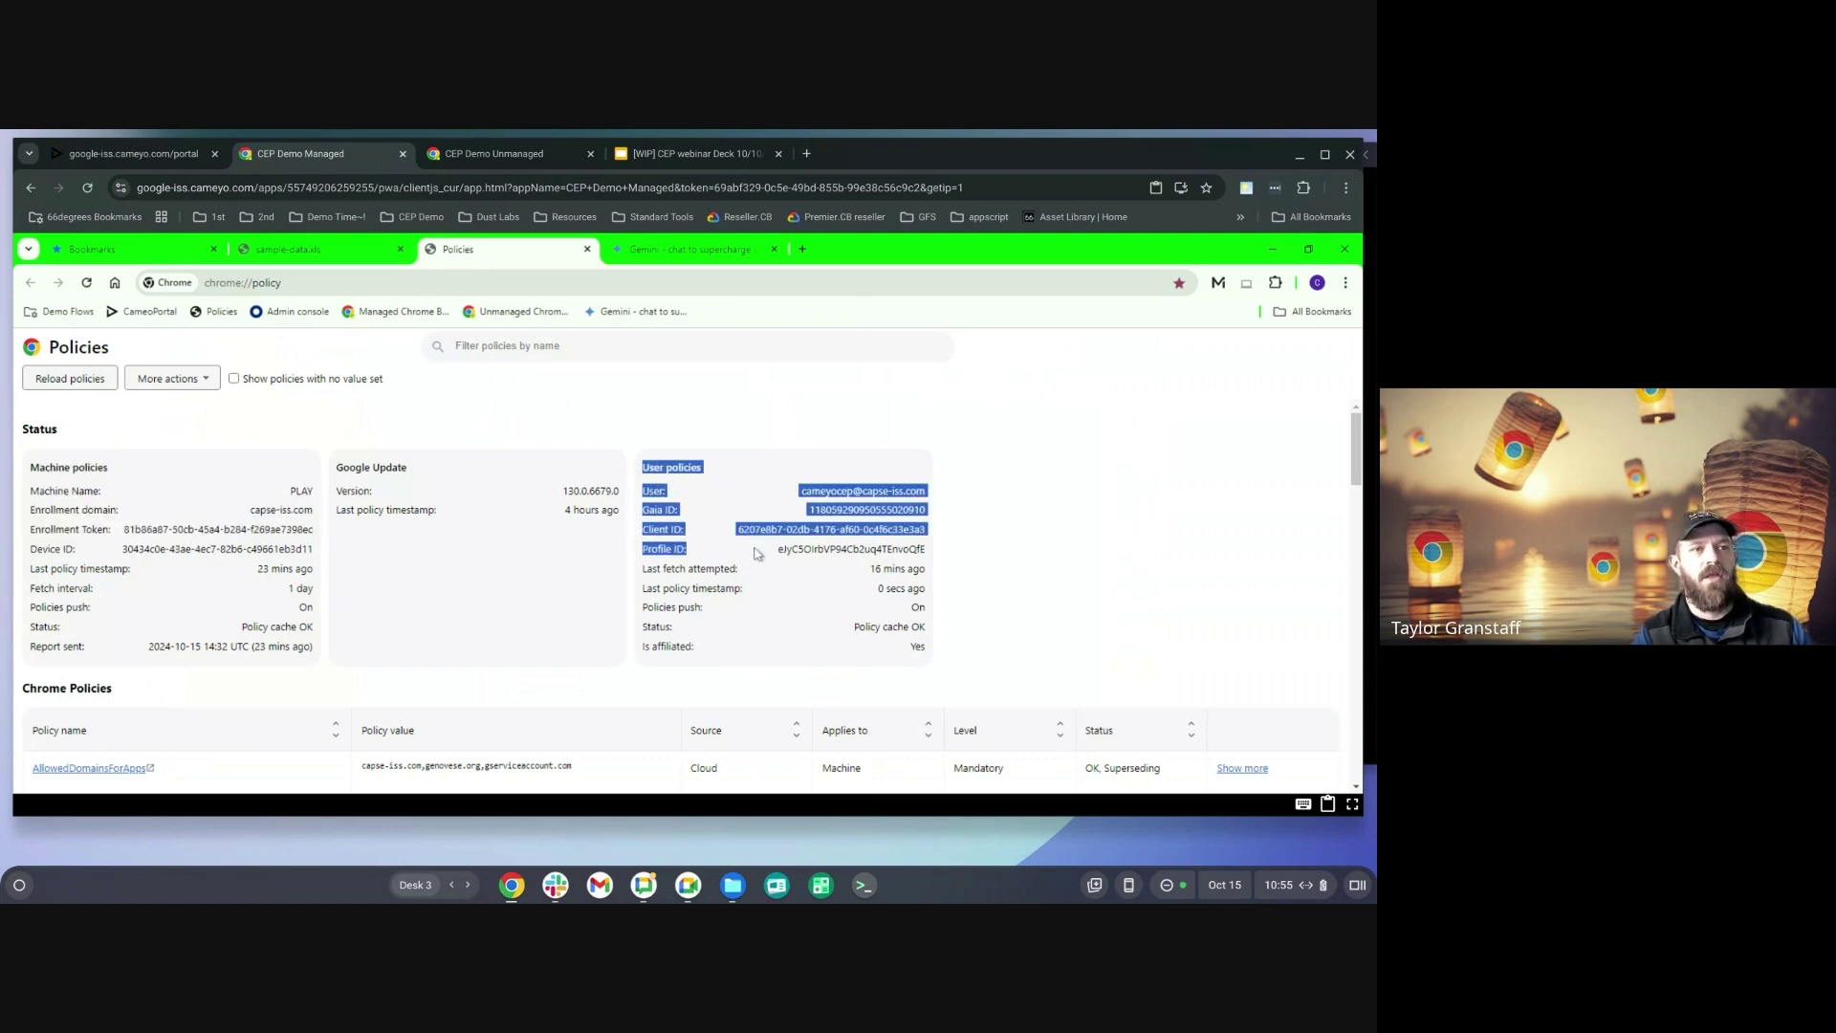
left_click(497, 154)
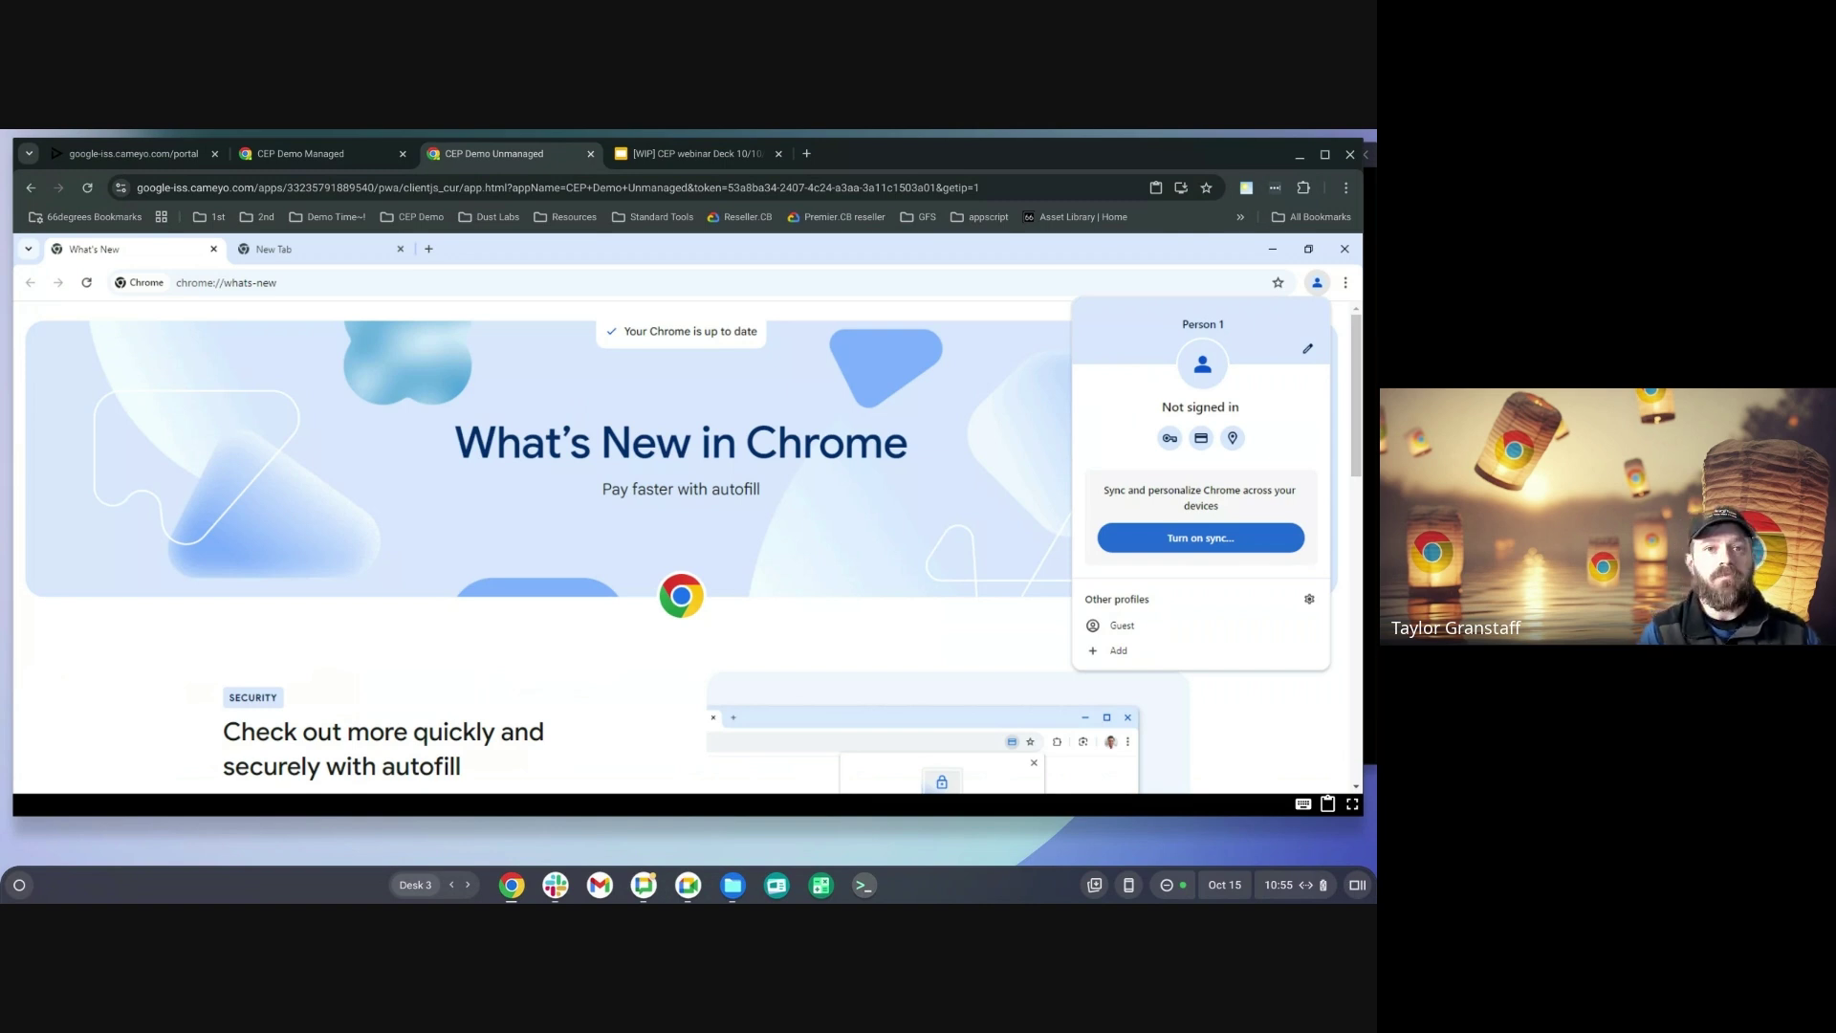
Start Chrome sign-in in the unmanaged session and submit the saved work account e-mail.
left_click(1191, 538)
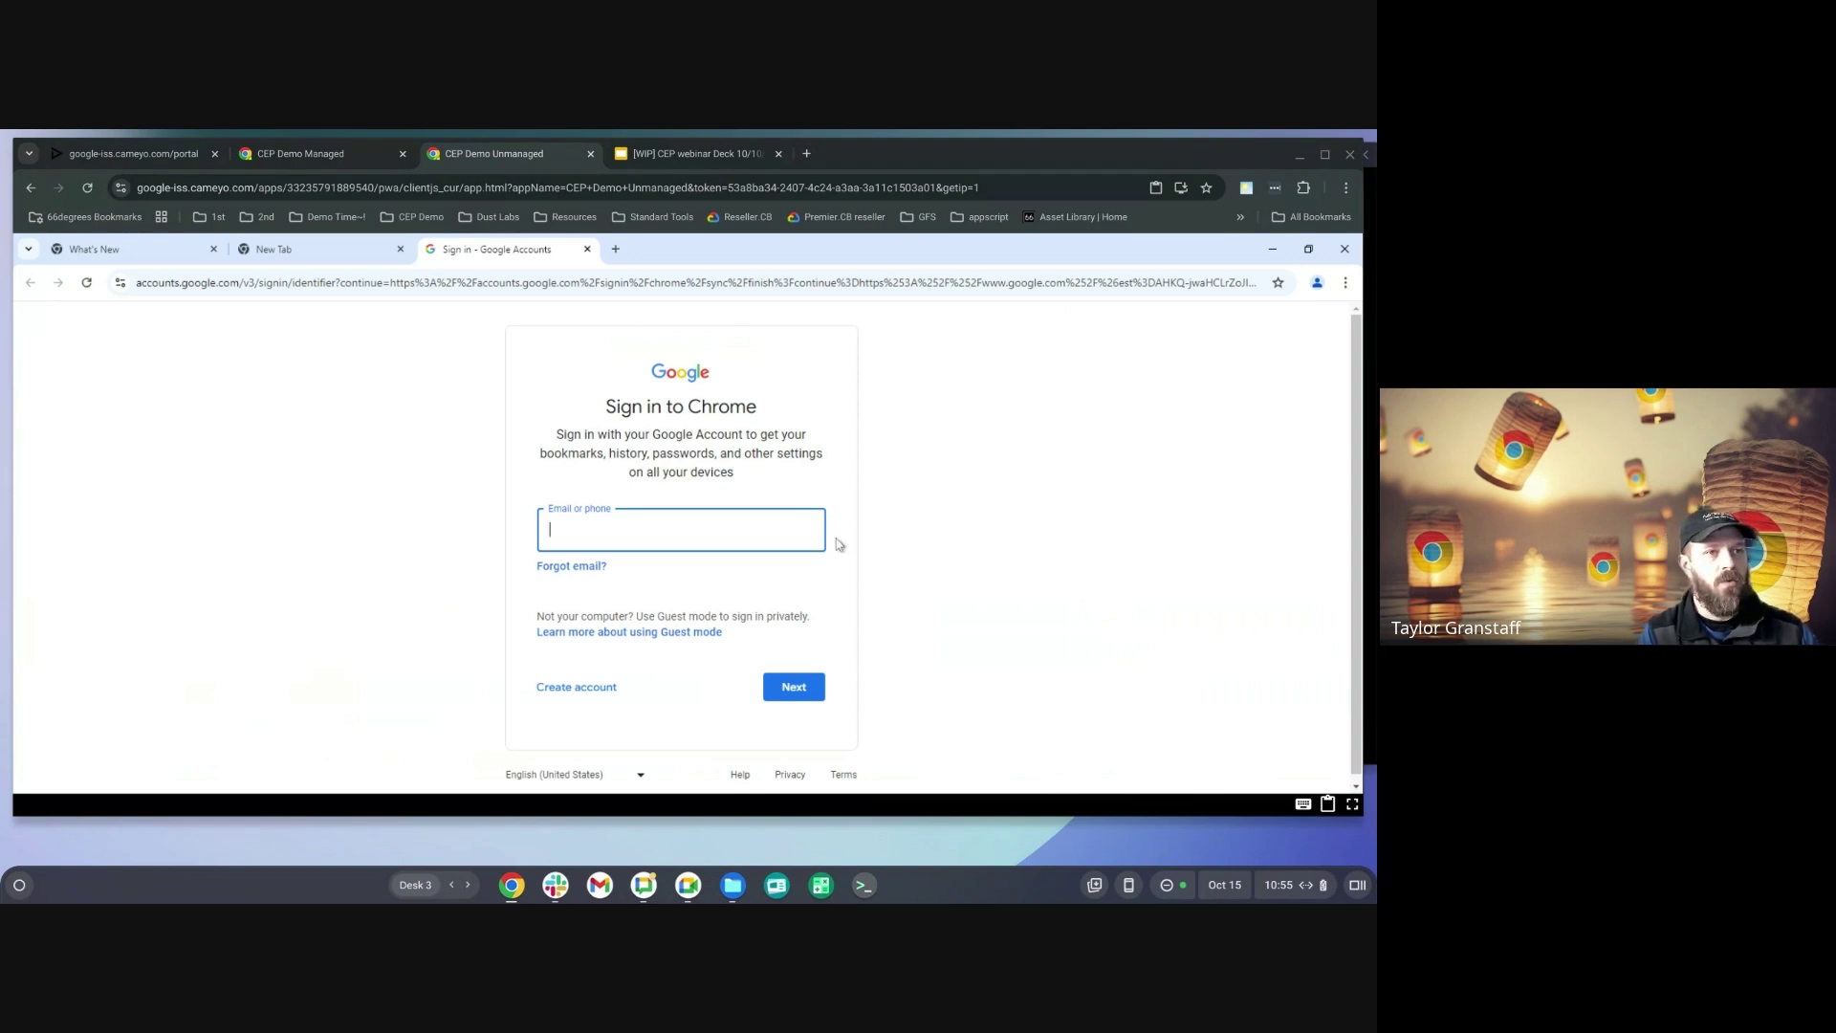
left_click(803, 534)
left_click(675, 576)
left_click(792, 688)
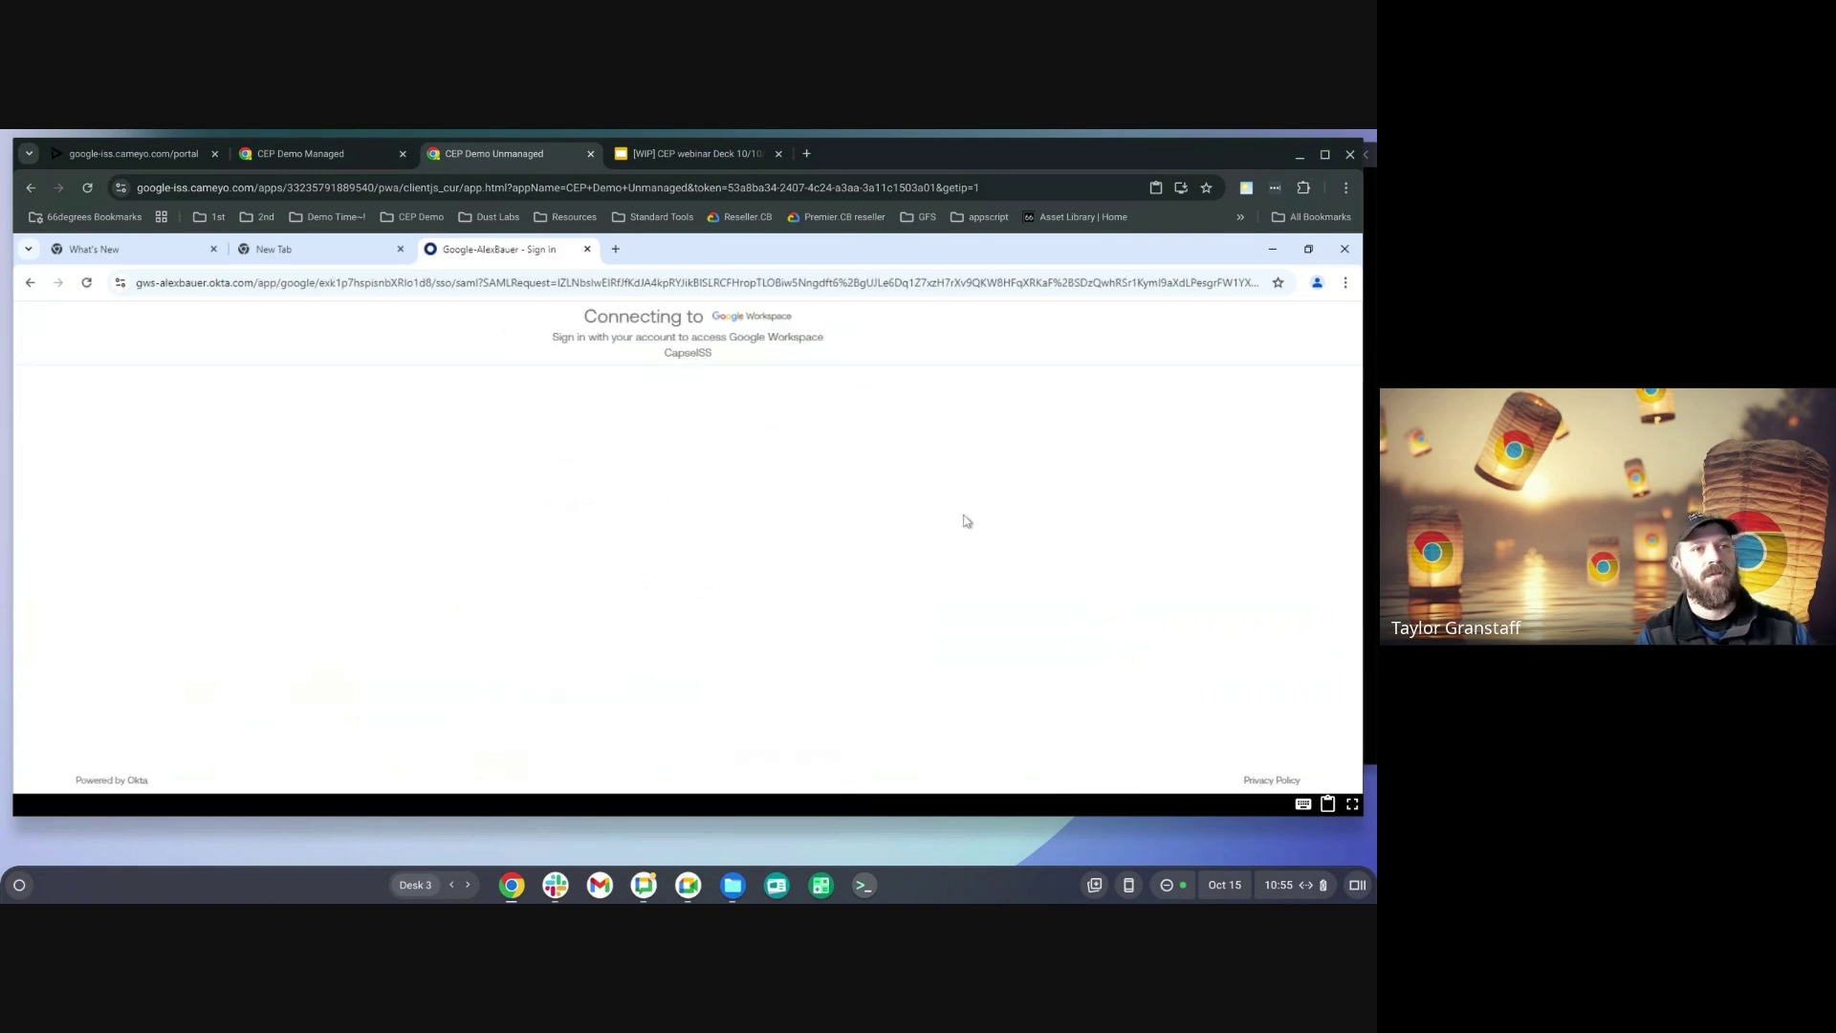
Pass Okta with the saved username and pasted password, and save the password in Chrome.
left_click(600, 581)
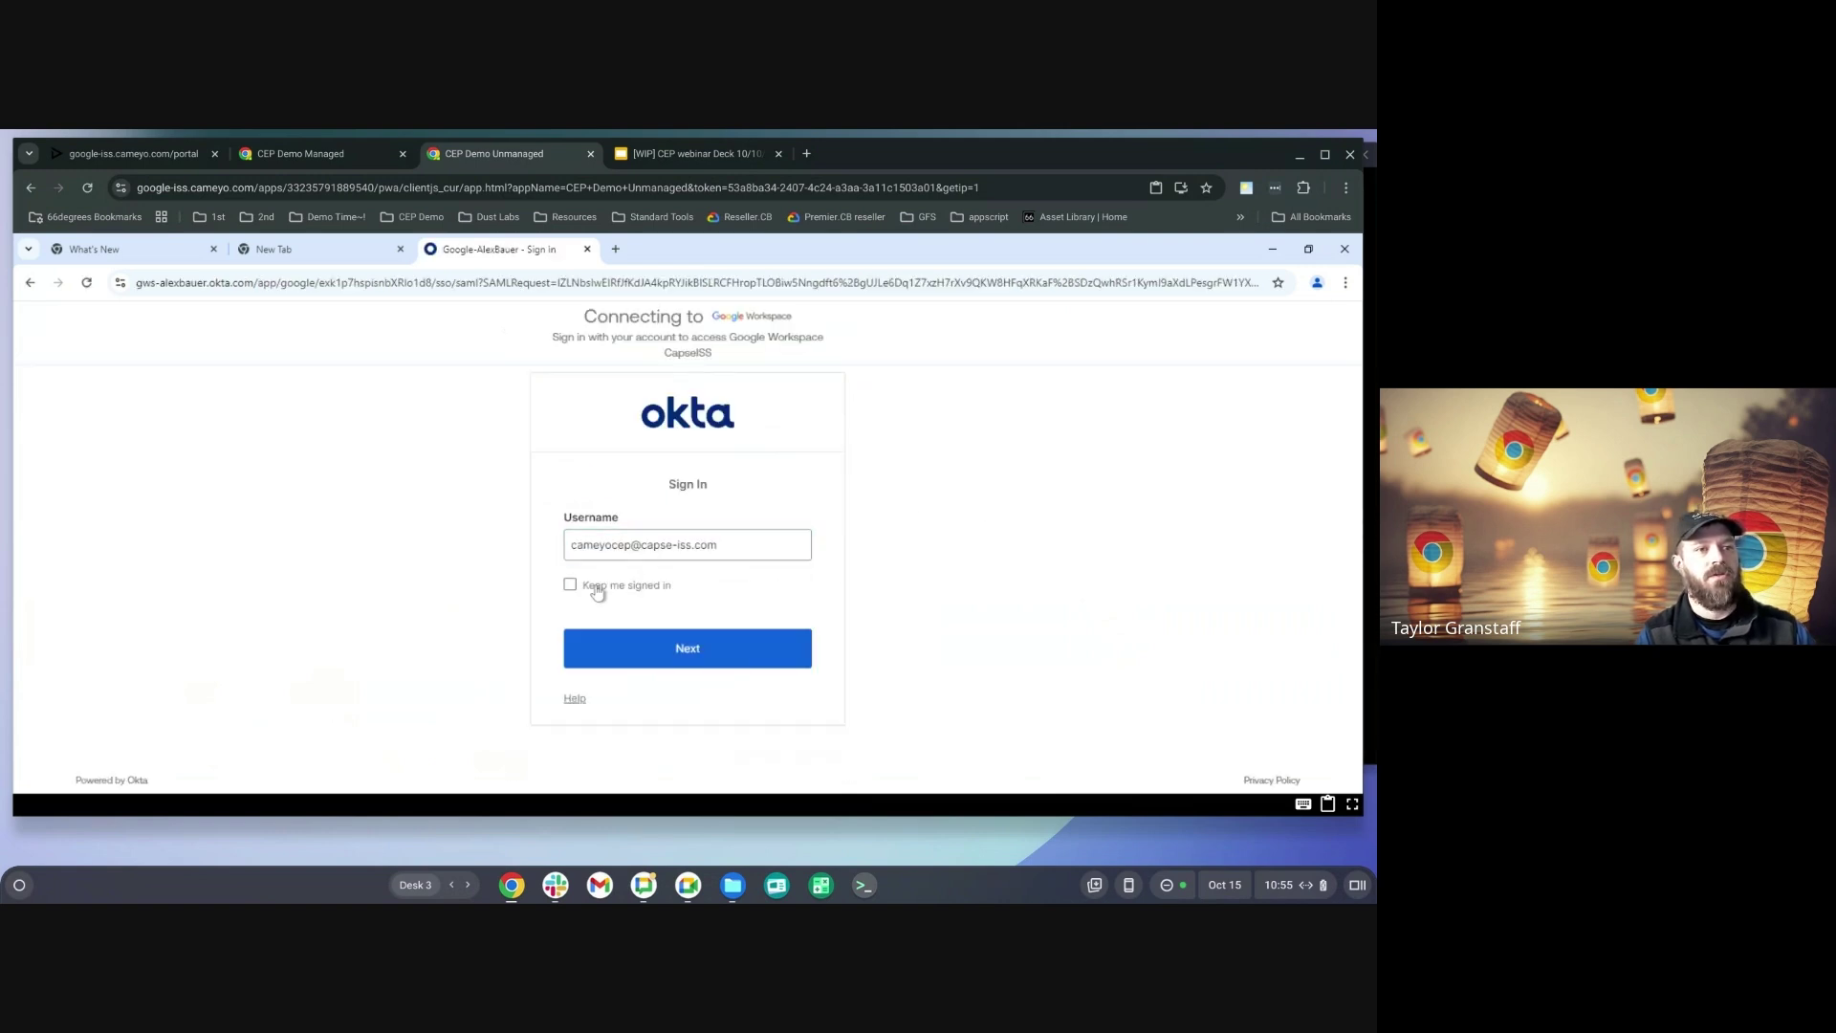
left_click(660, 655)
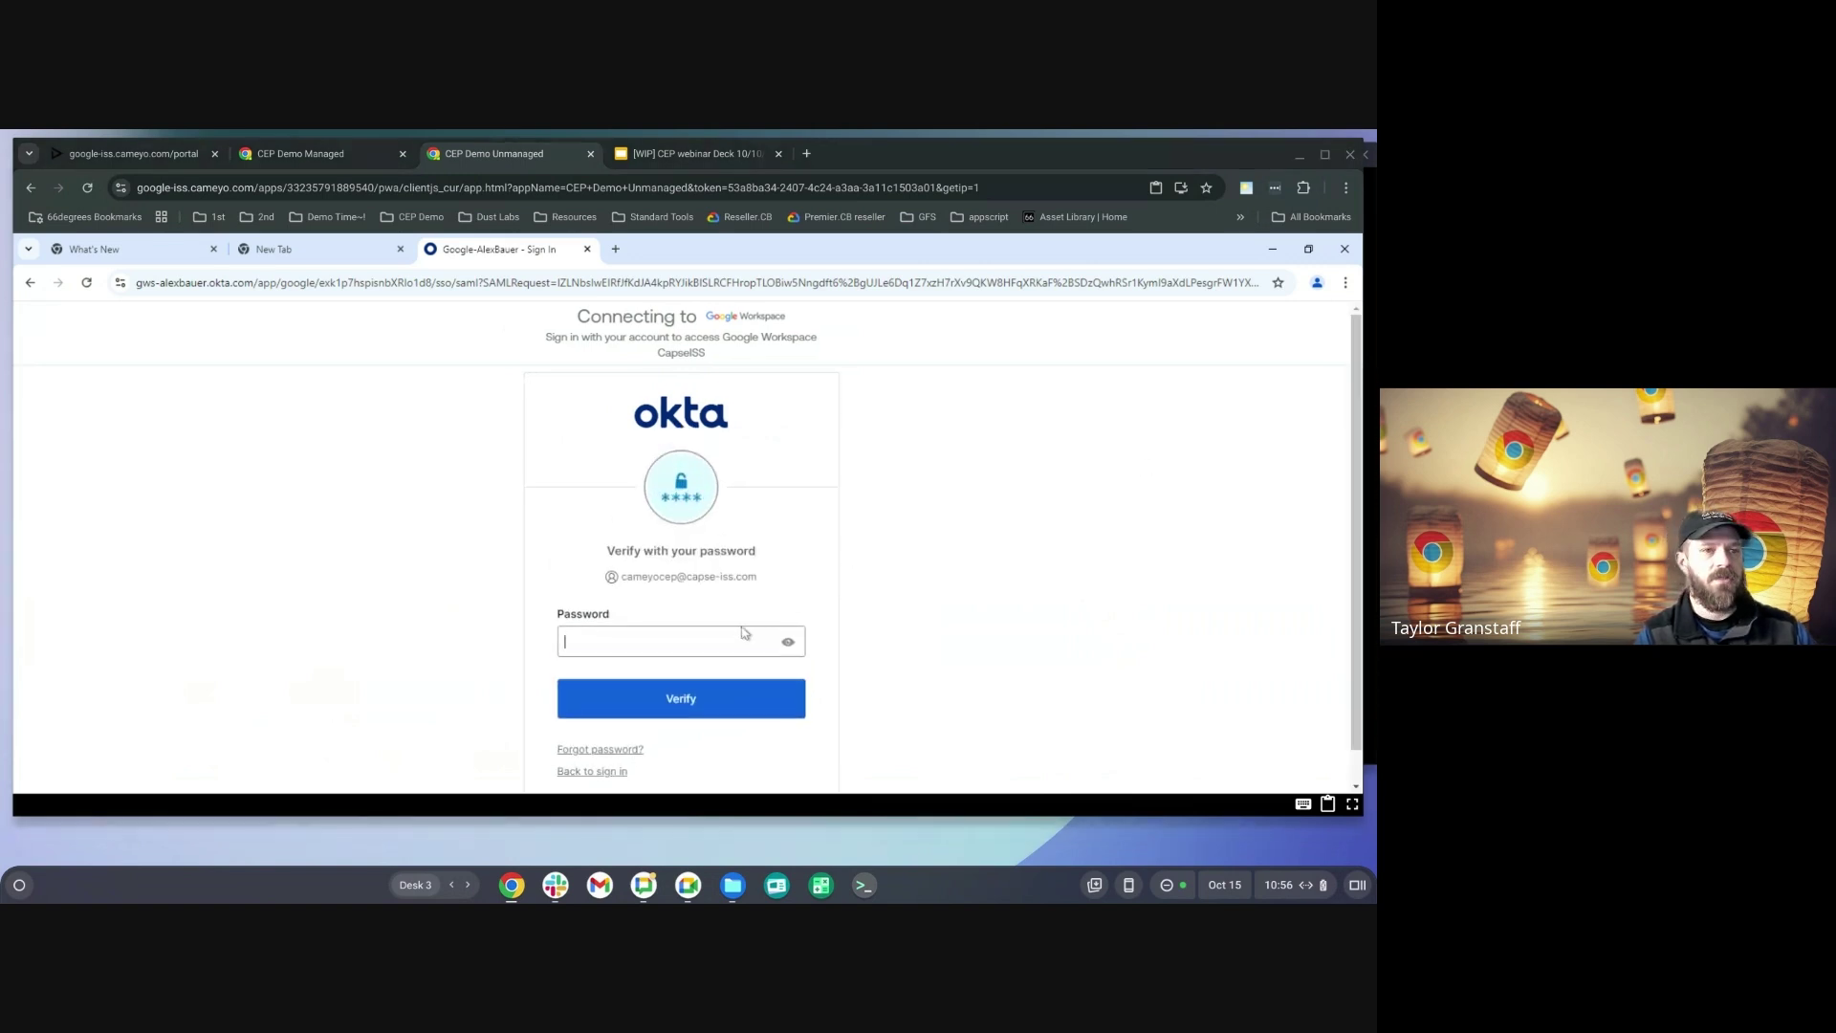
key("ctrl+v")
scroll(319, 561, "down", 1)
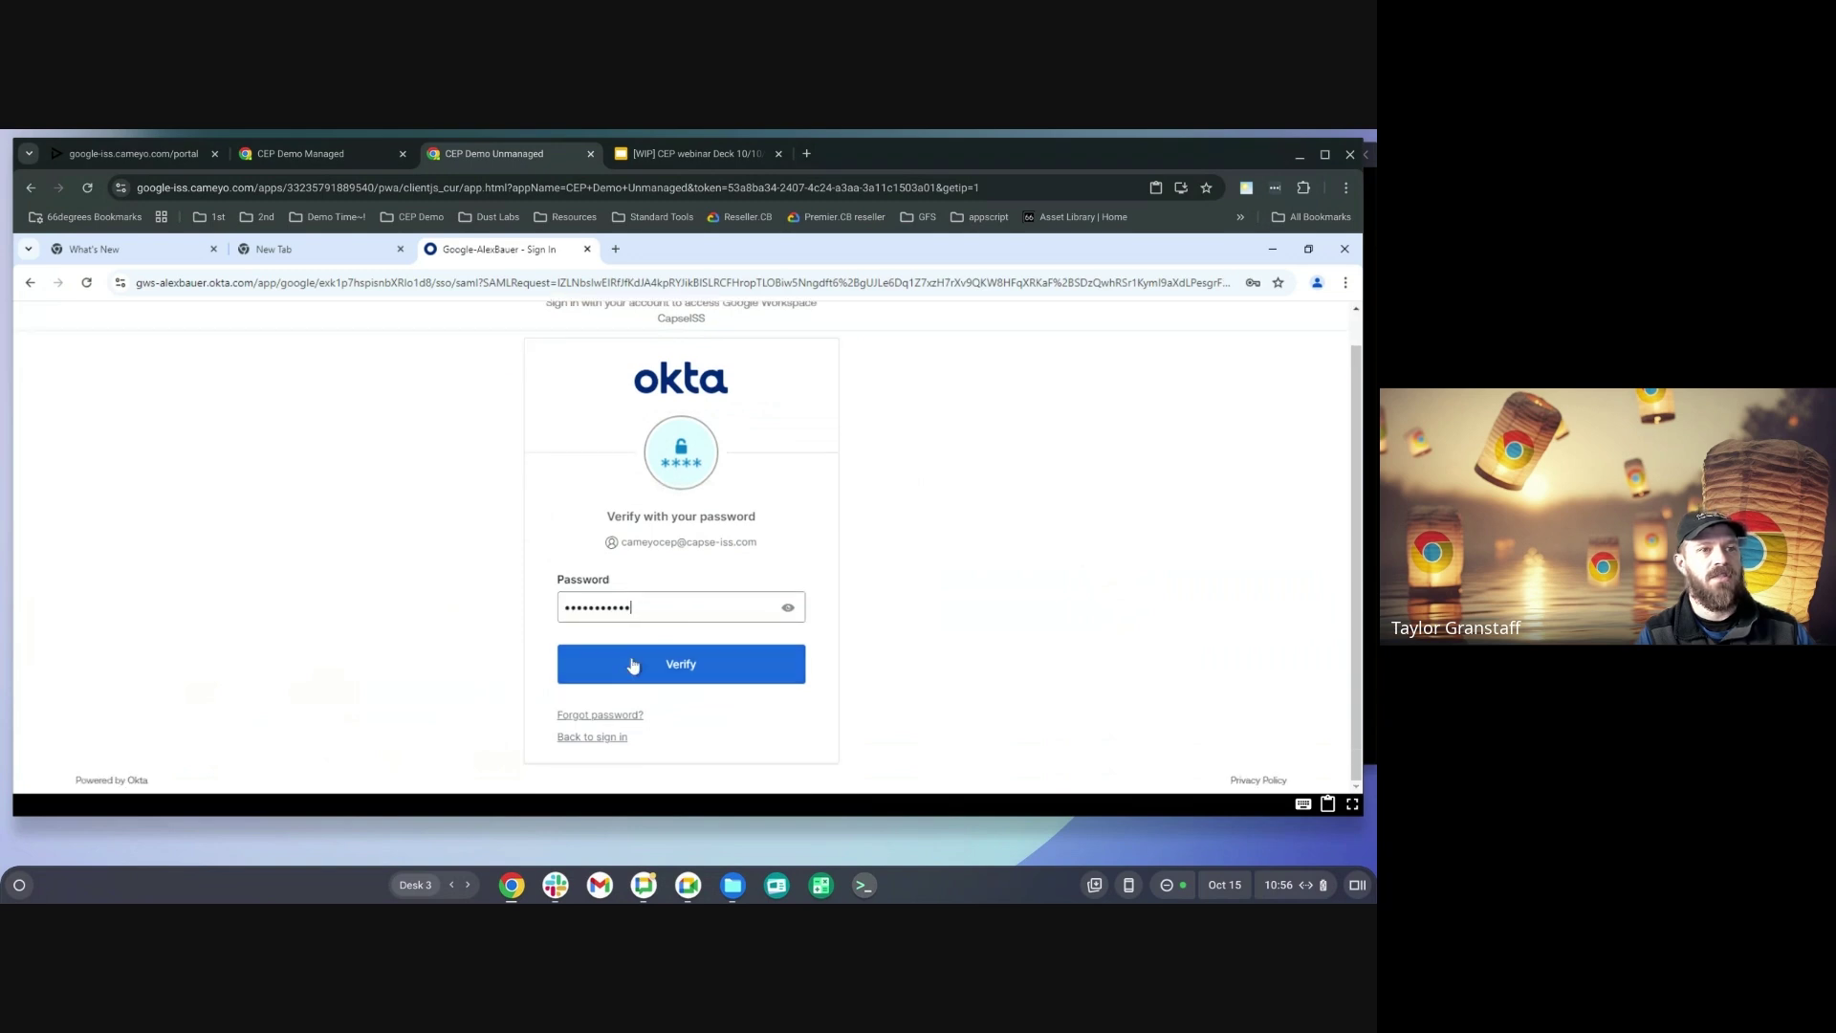
left_click(657, 665)
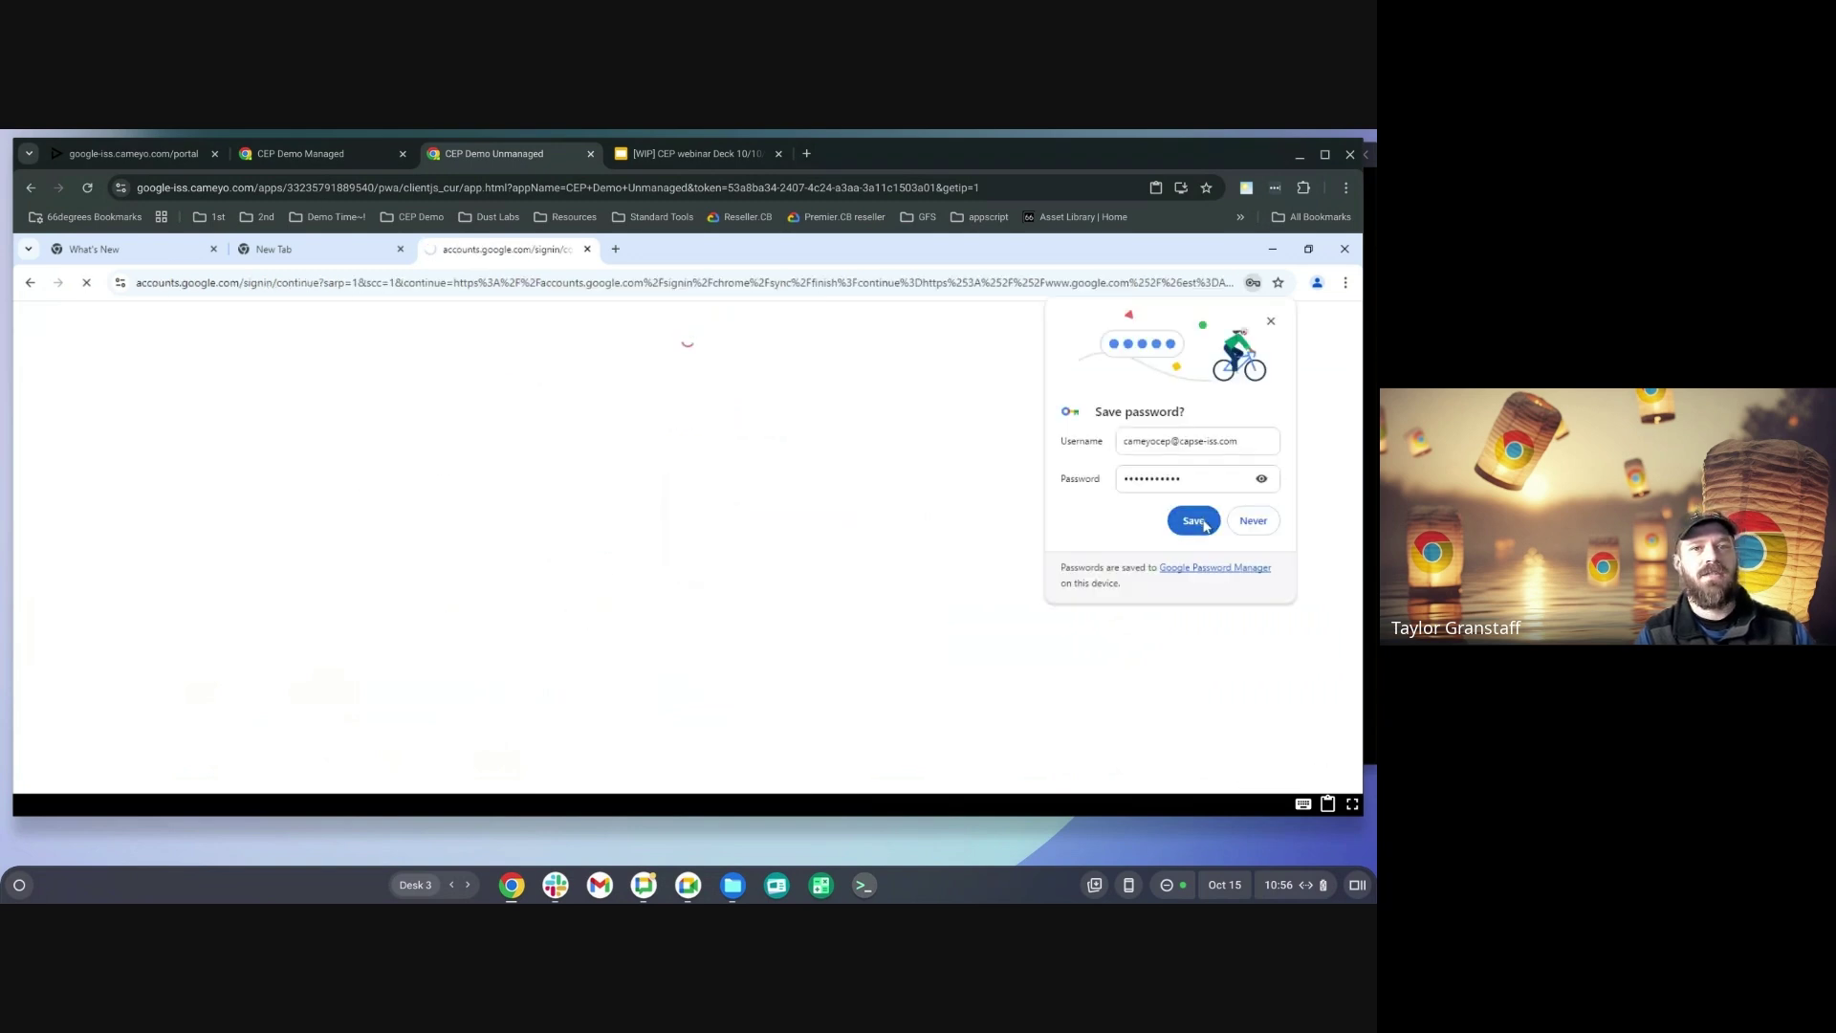
left_click(1183, 520)
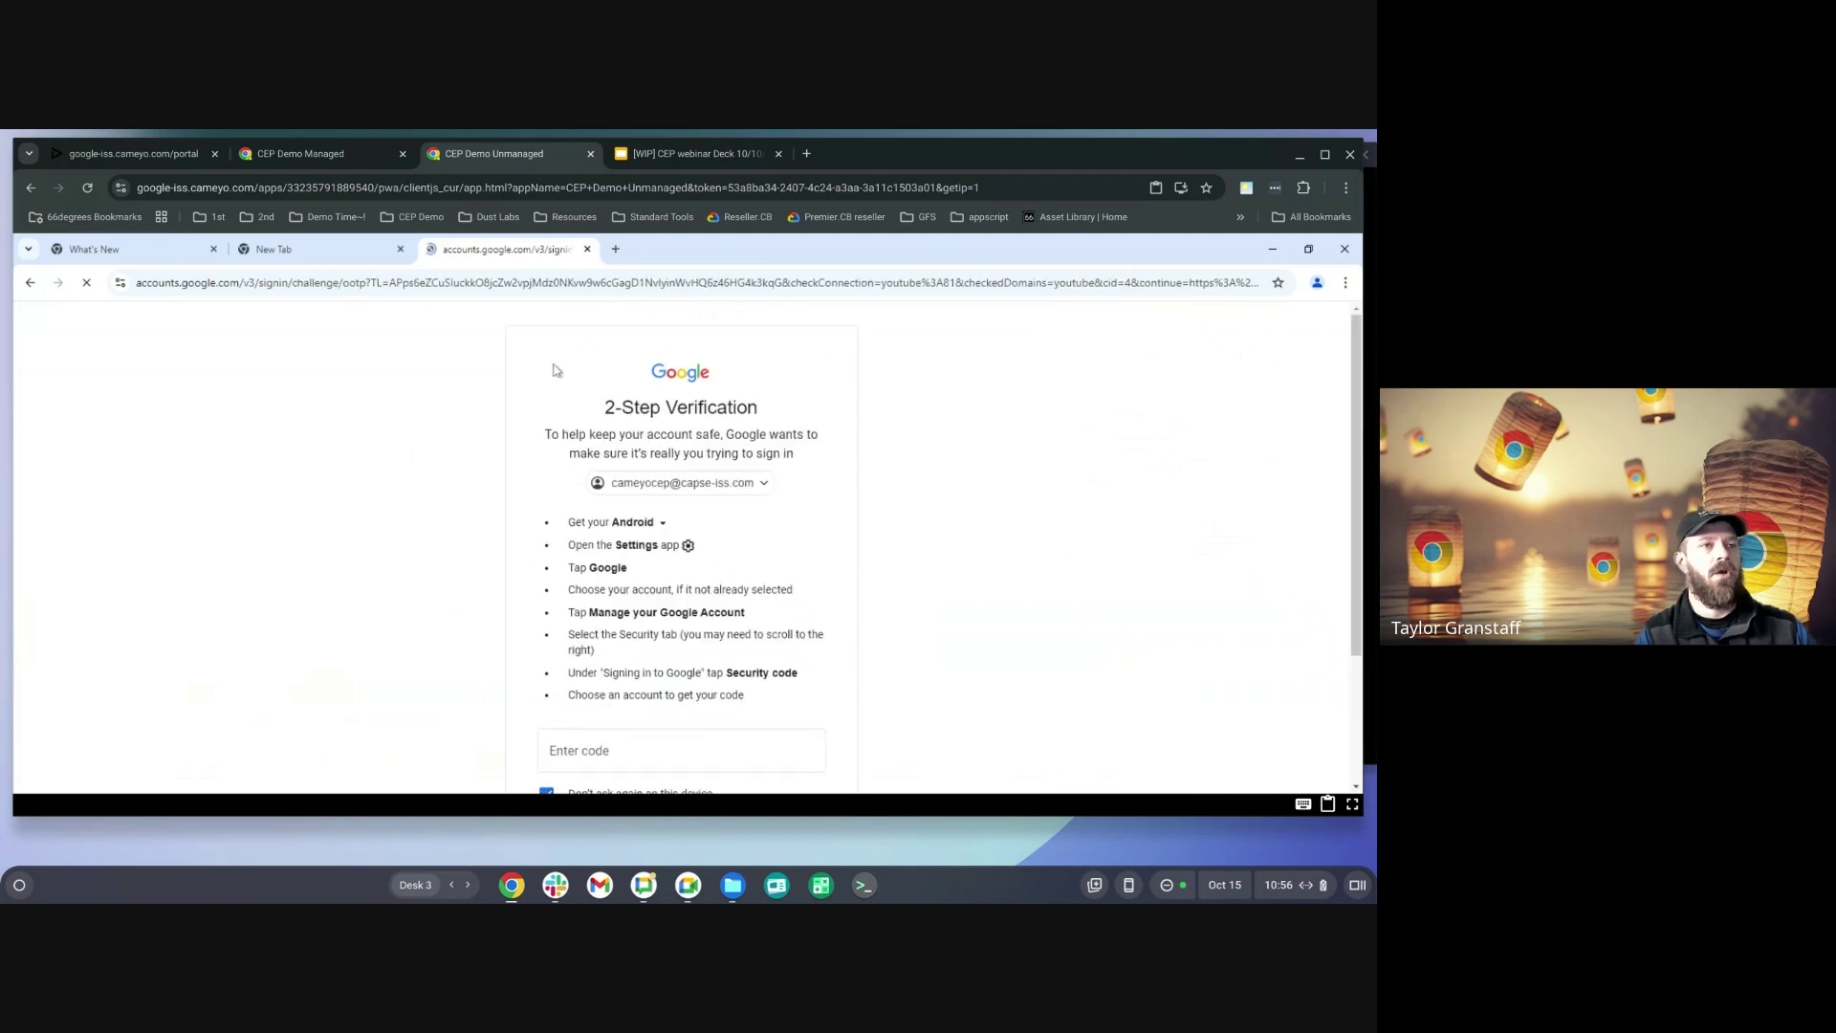
Complete 2-Step Verification by entering a Google Authenticator code.
scroll(593, 669, "down", 2)
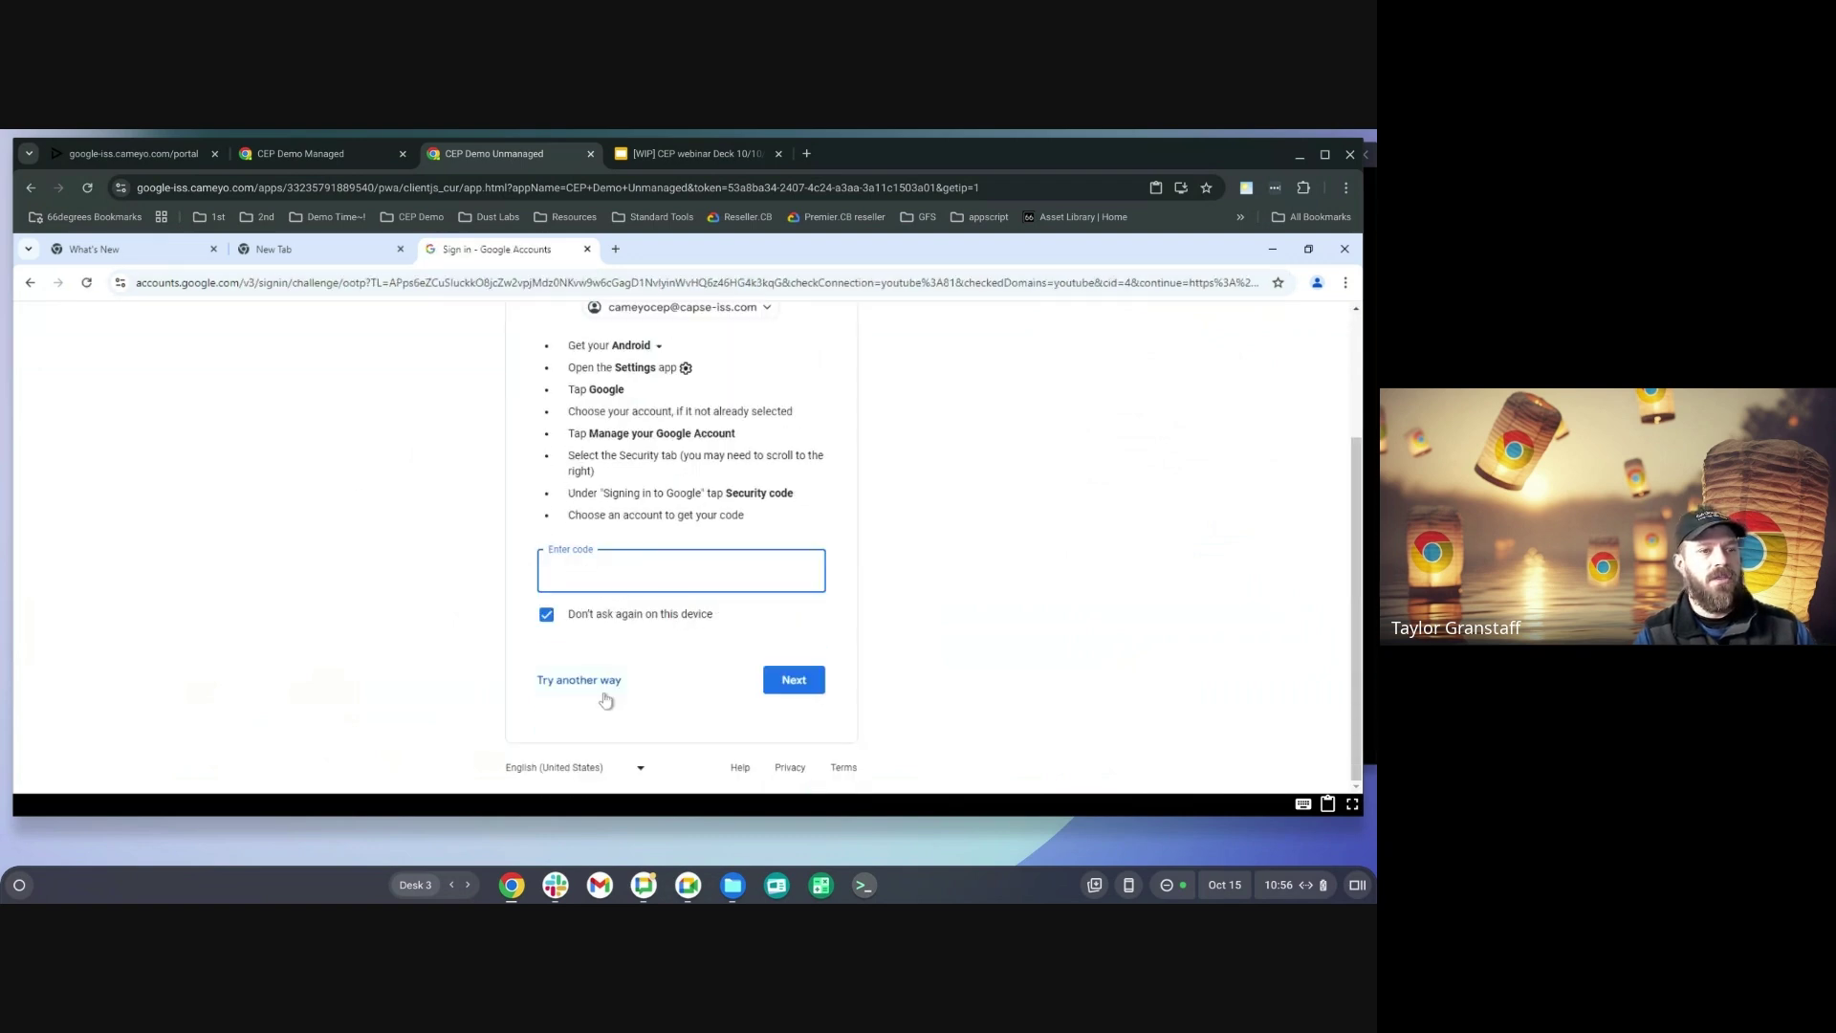
left_click(578, 681)
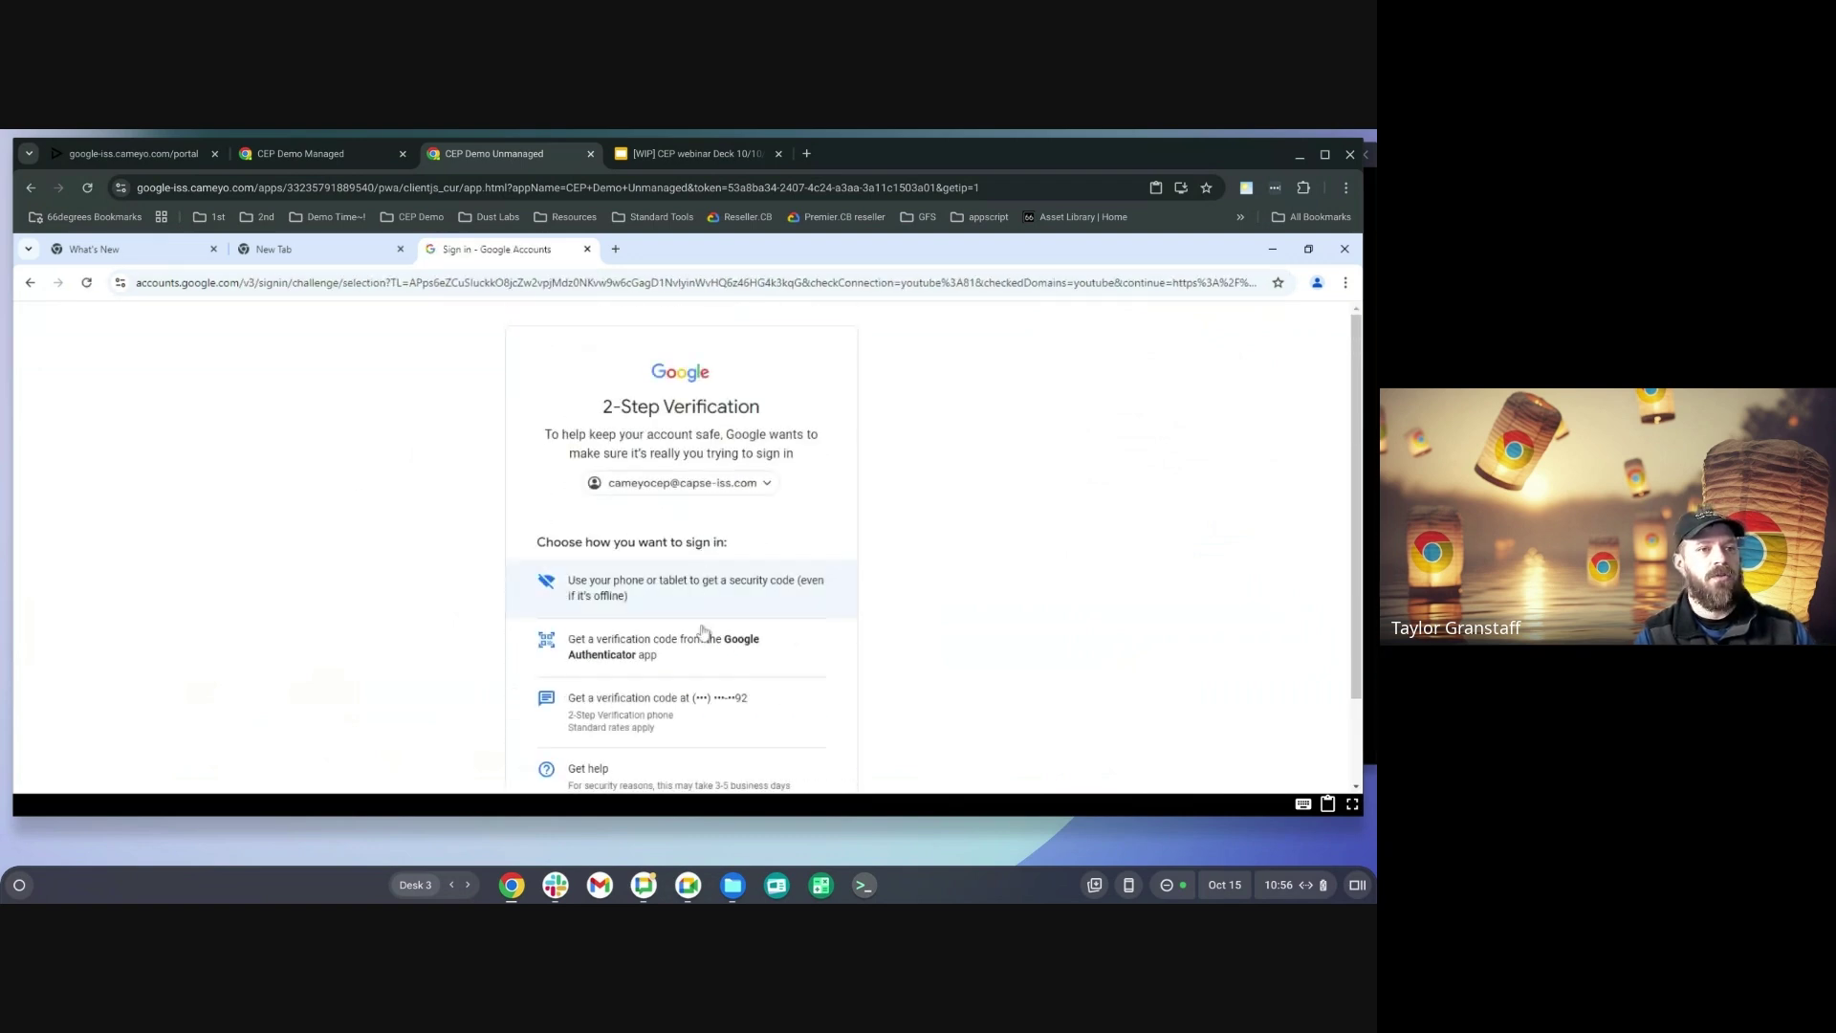
left_click(704, 643)
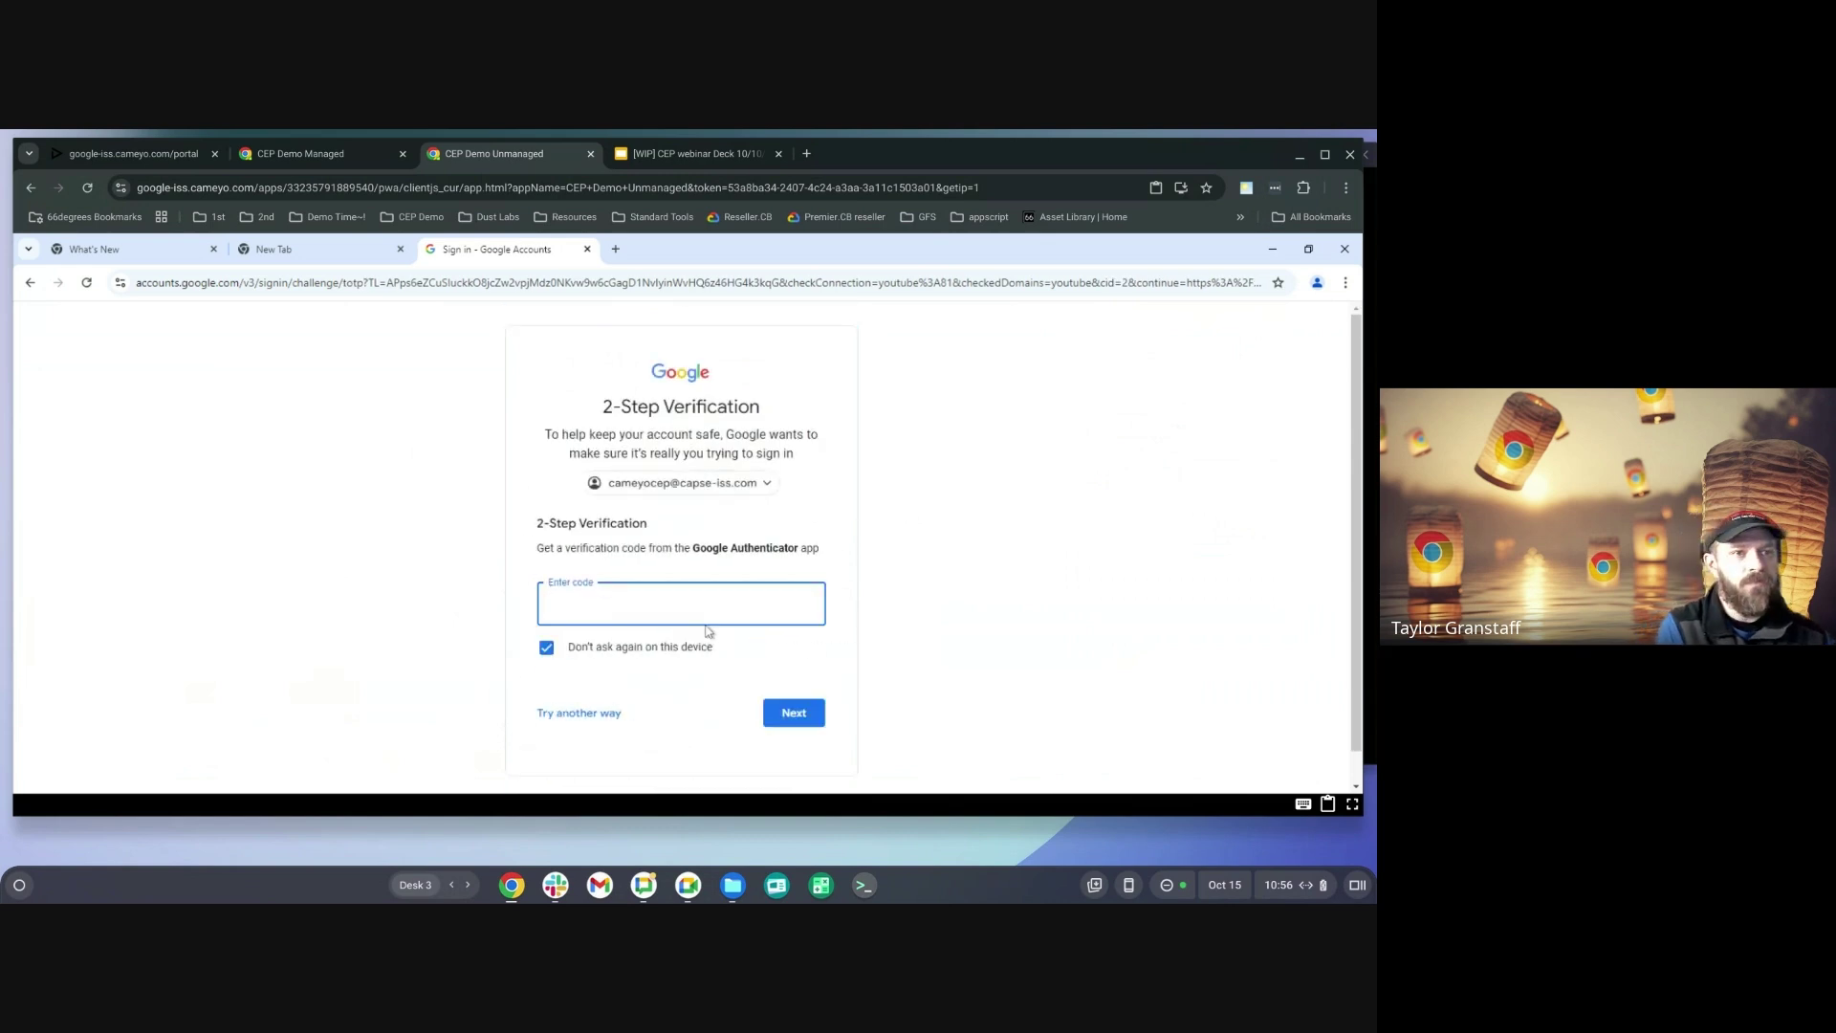
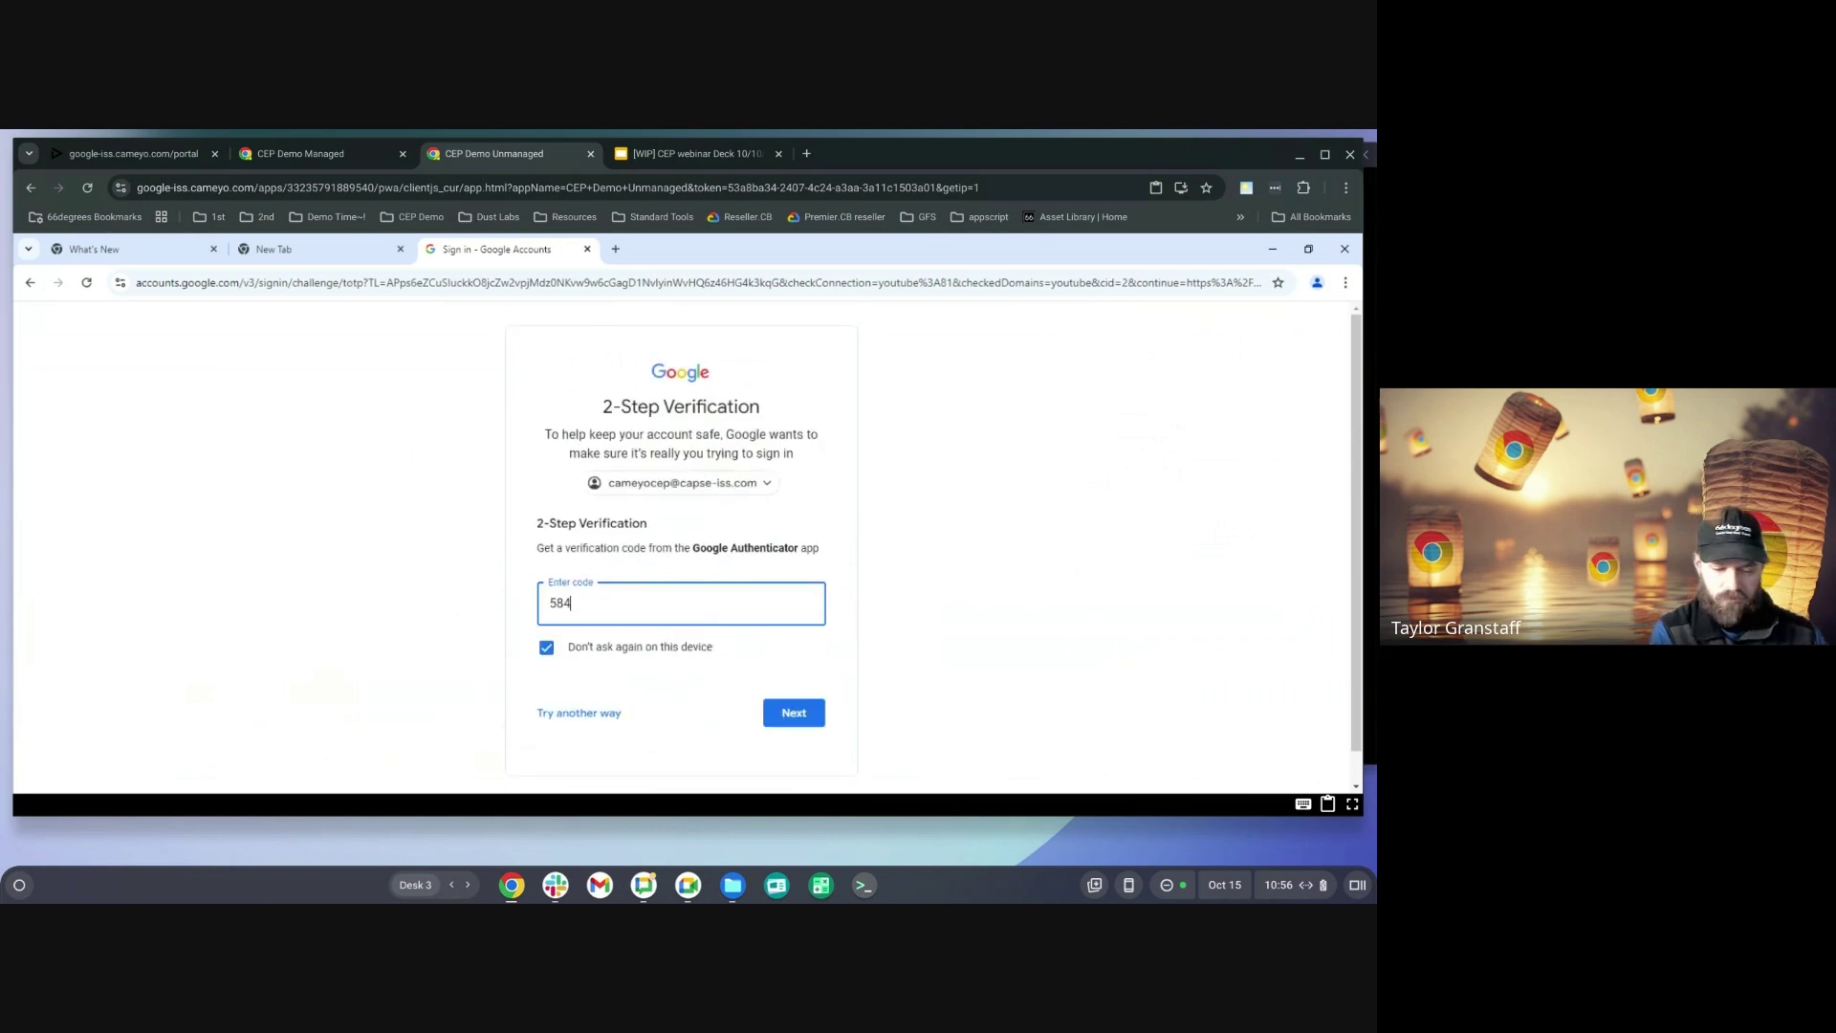
key("Return")
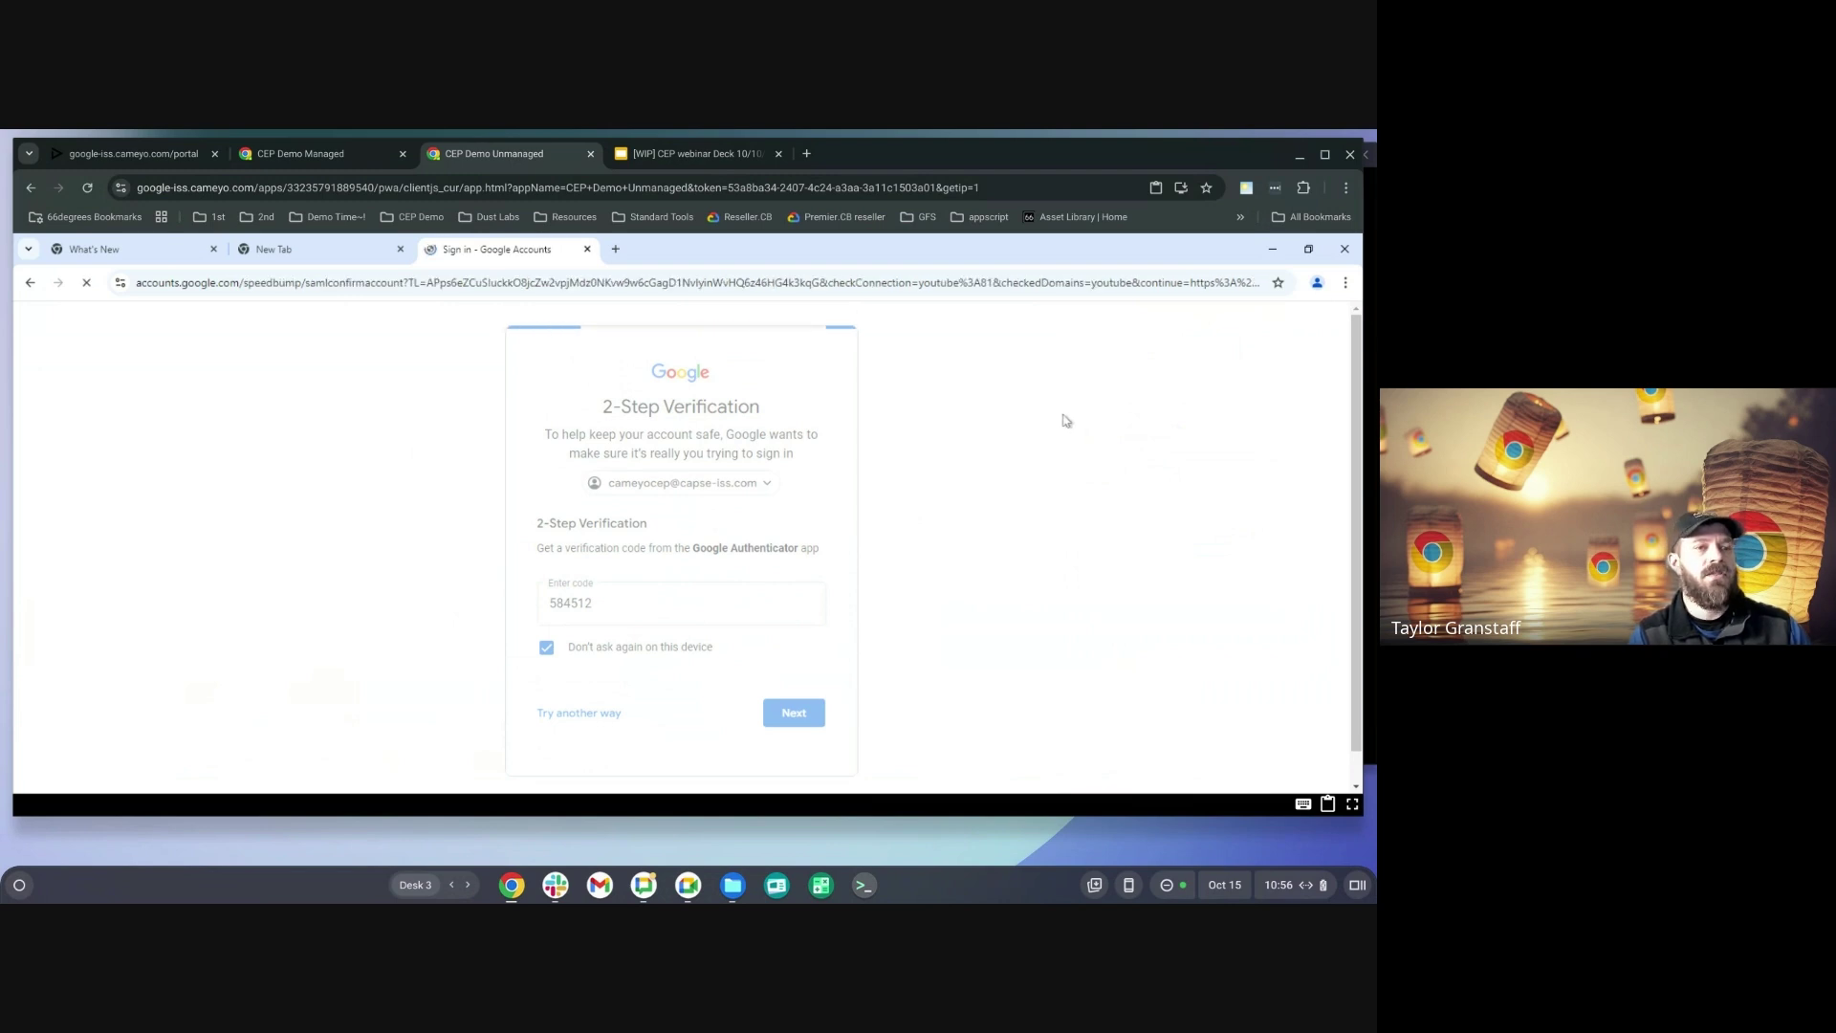
Confirm the account, accept the organization-managed profile, and turn on sync.
left_click(789, 563)
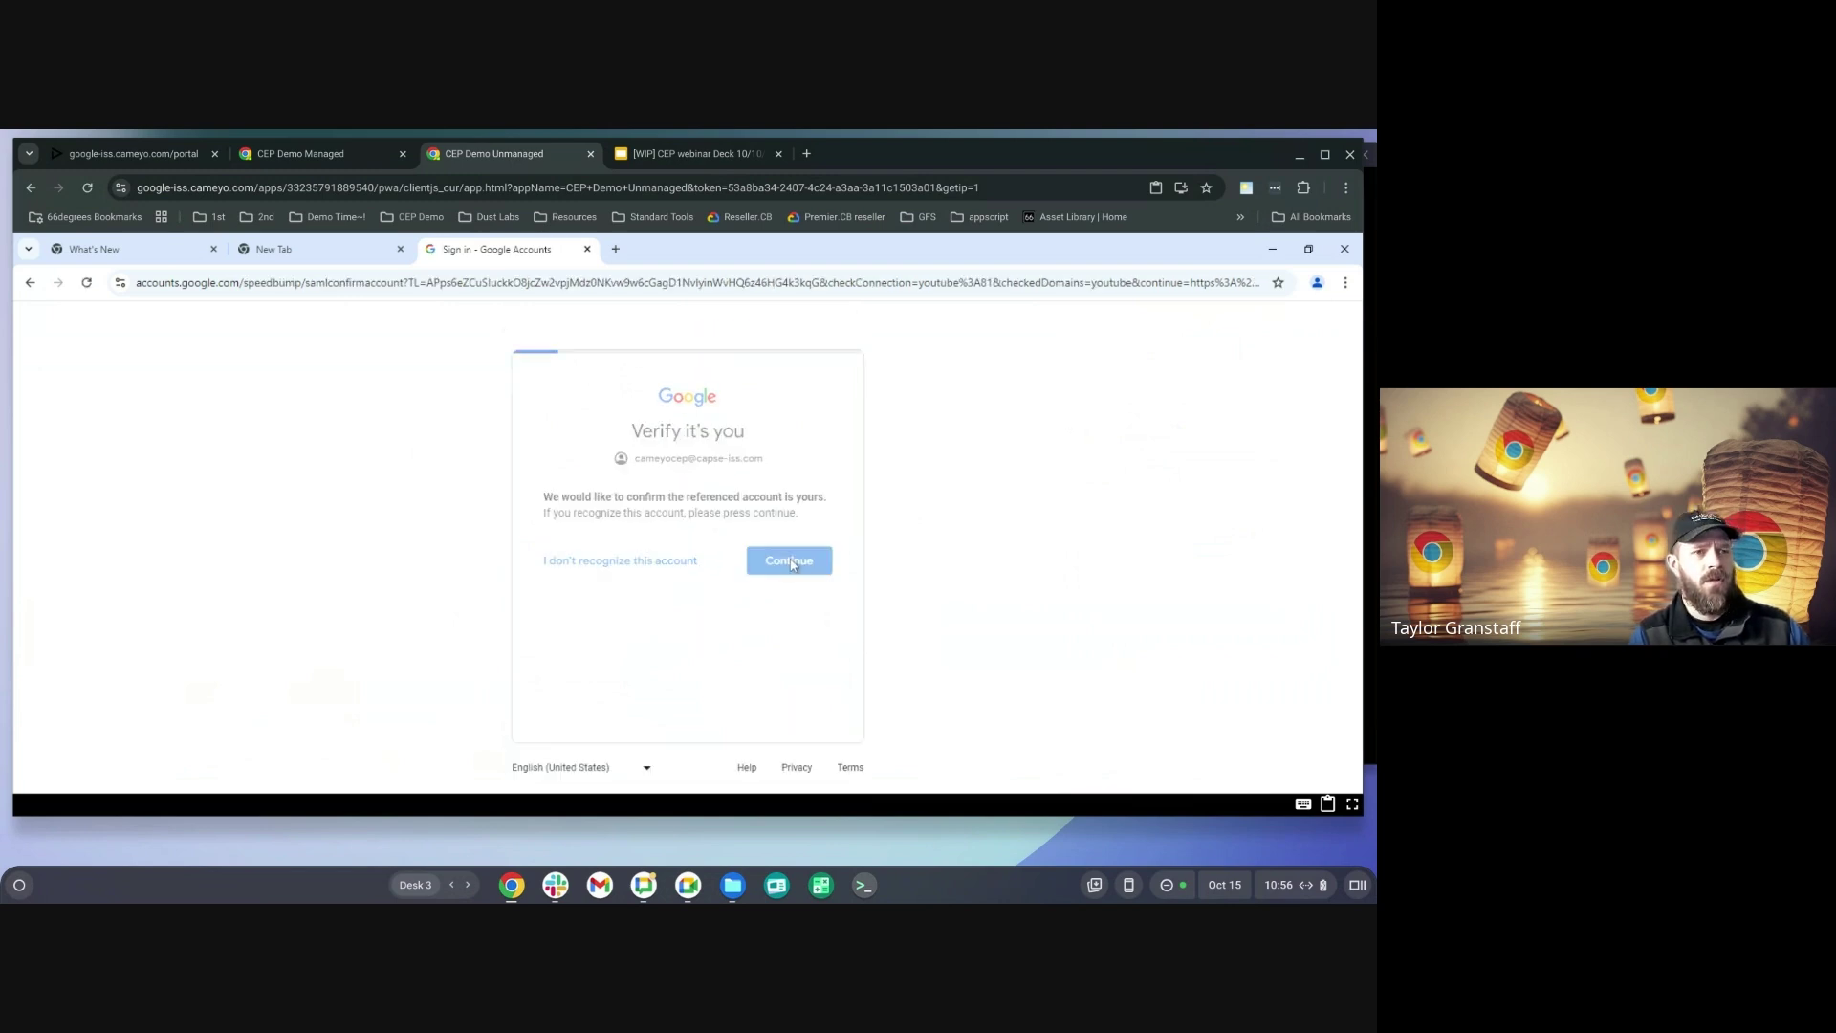
left_click(730, 668)
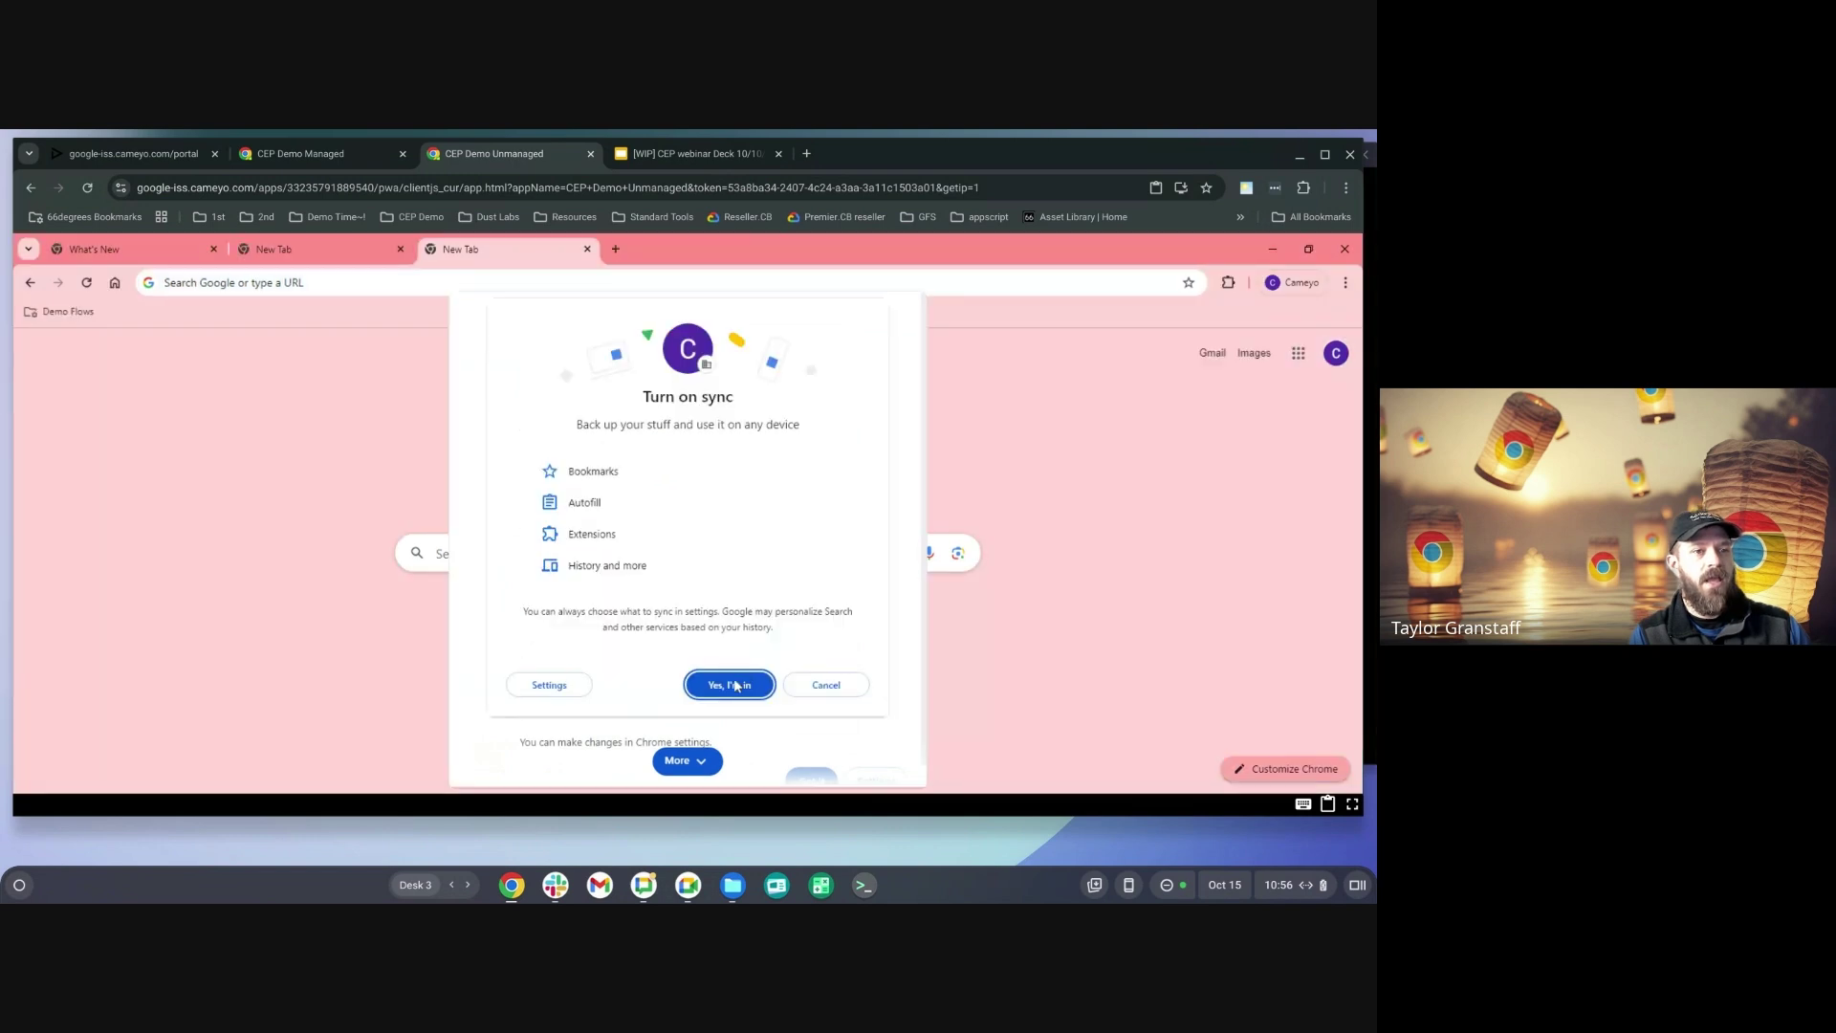
left_click(734, 685)
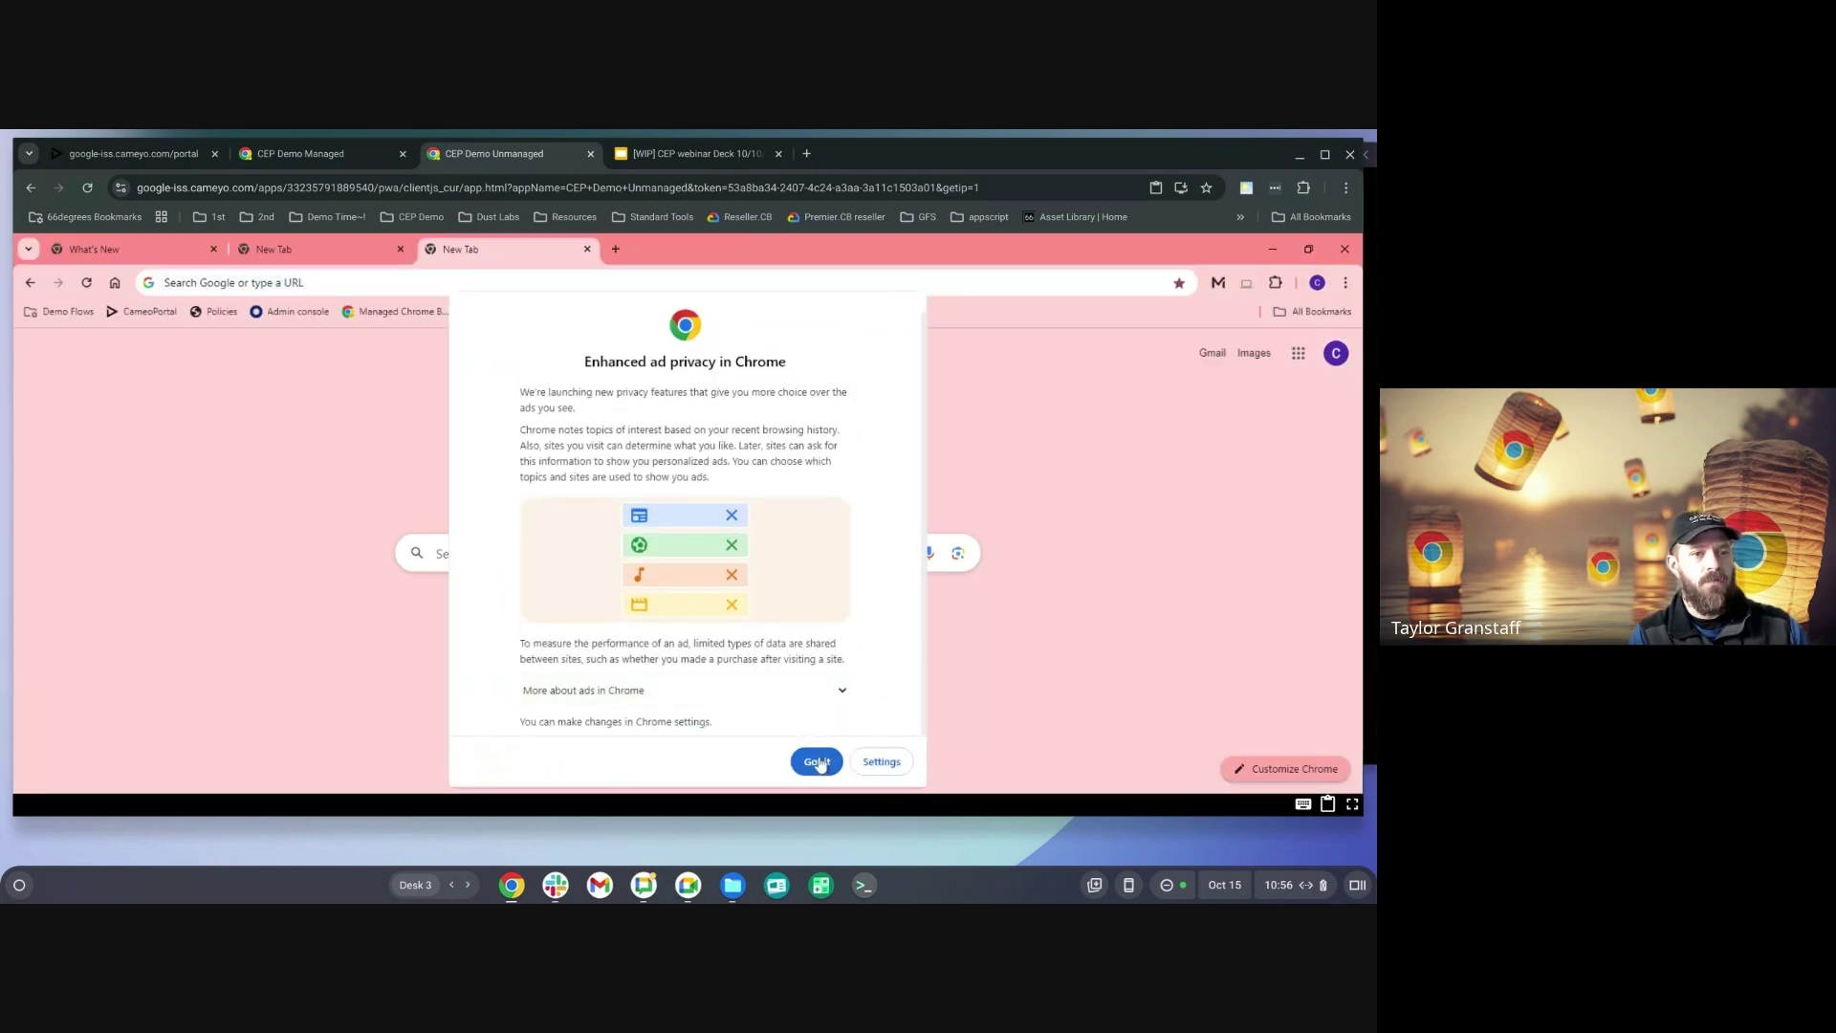
Open the unmanaged profile's Policies page, highlight its user policies, then return to CEP Demo Managed.
left_click(814, 762)
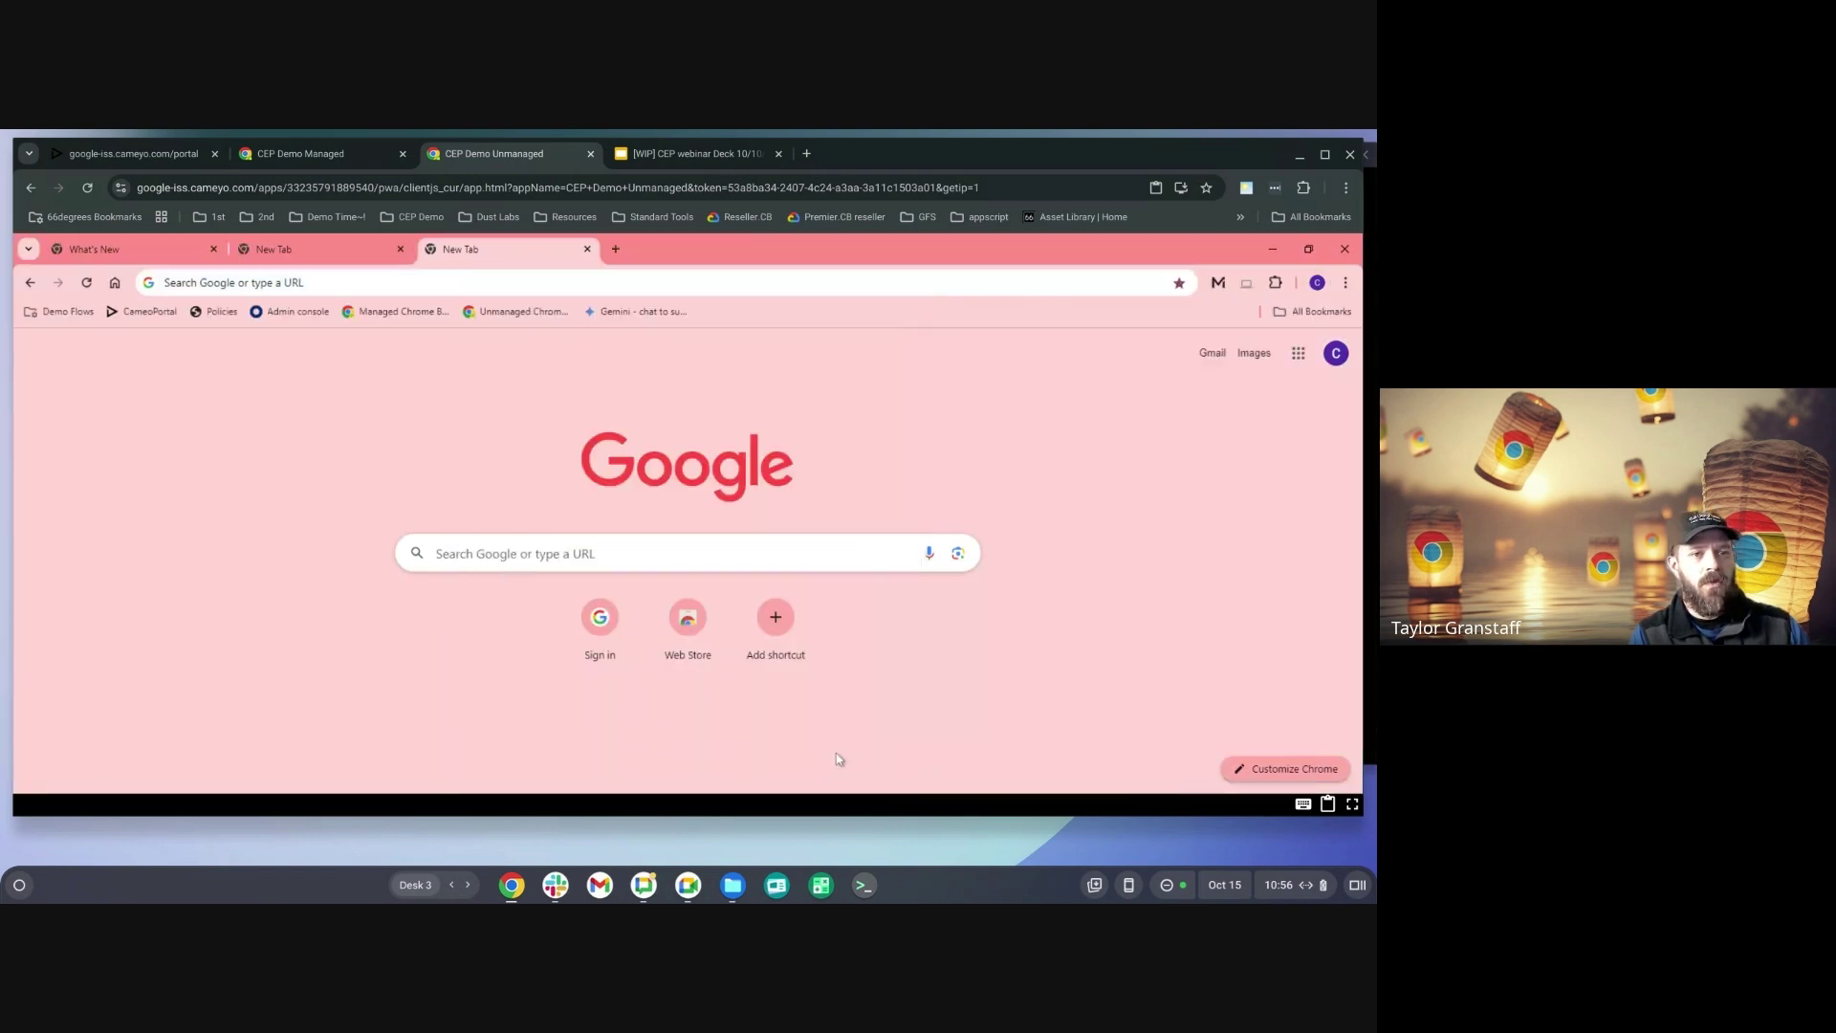
left_click(1318, 283)
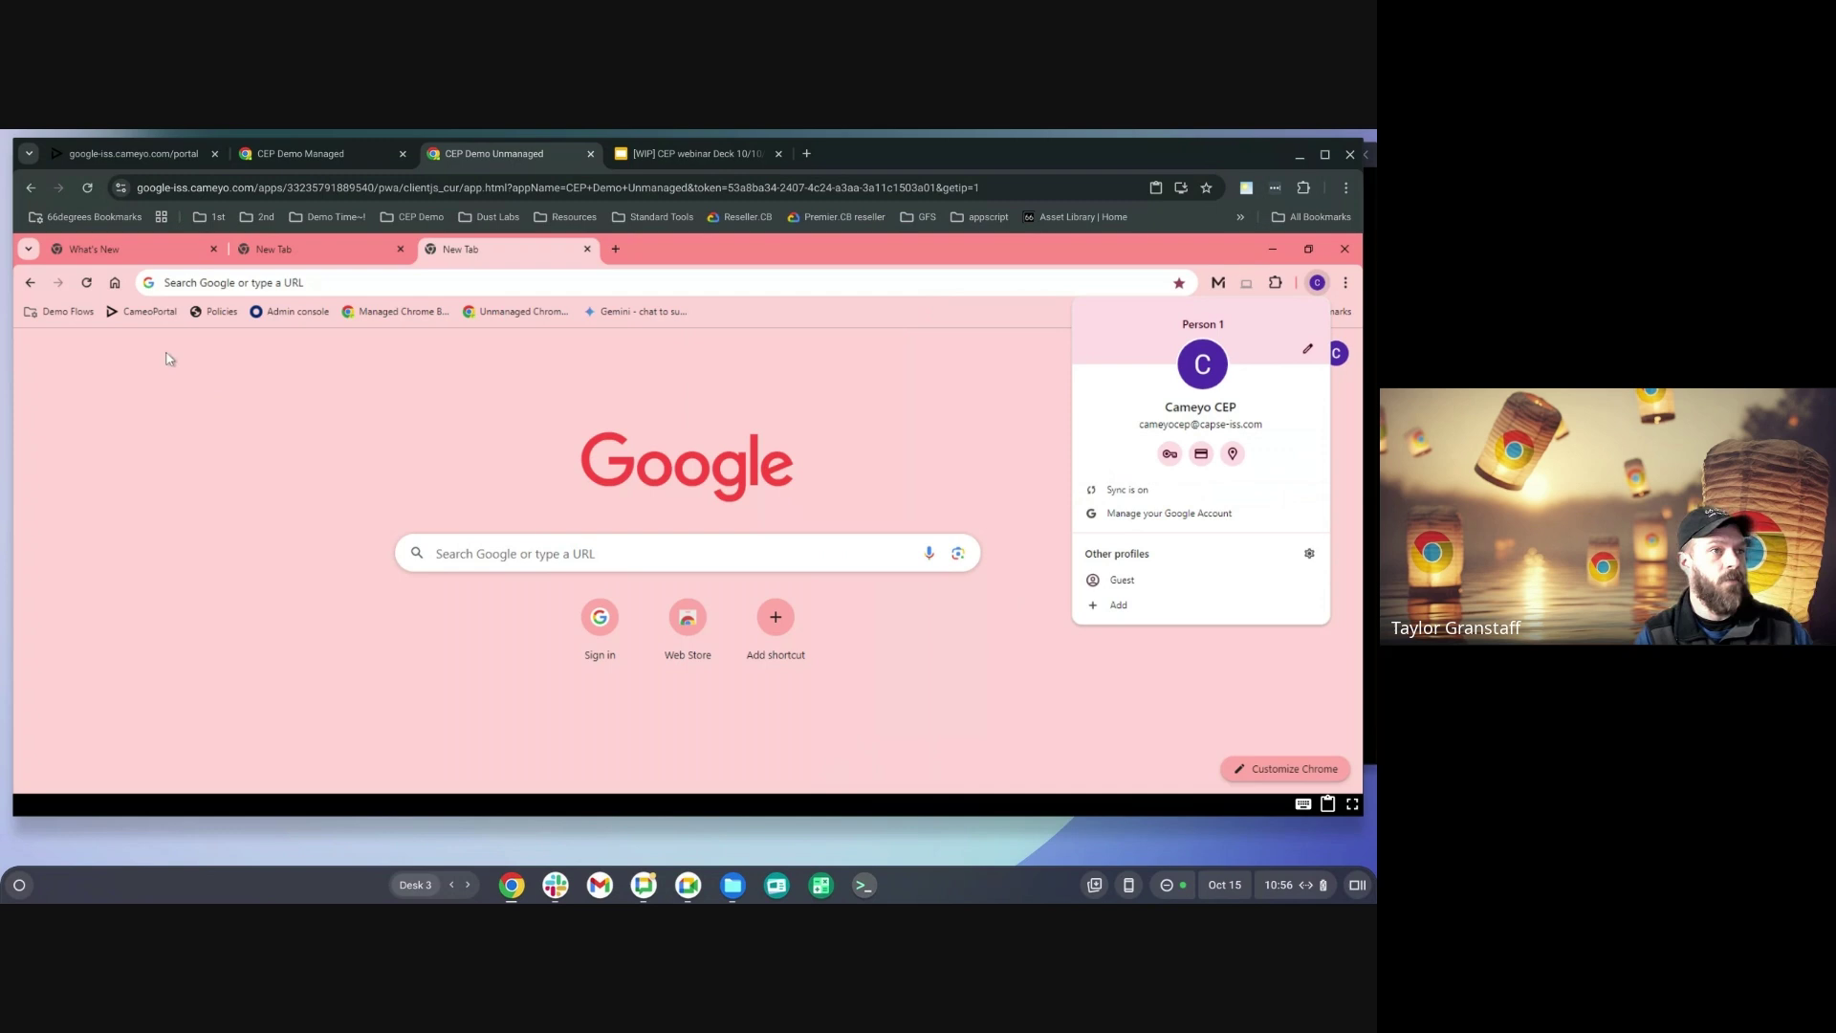
left_click_drag(215, 312, 638, 256)
left_click(637, 256)
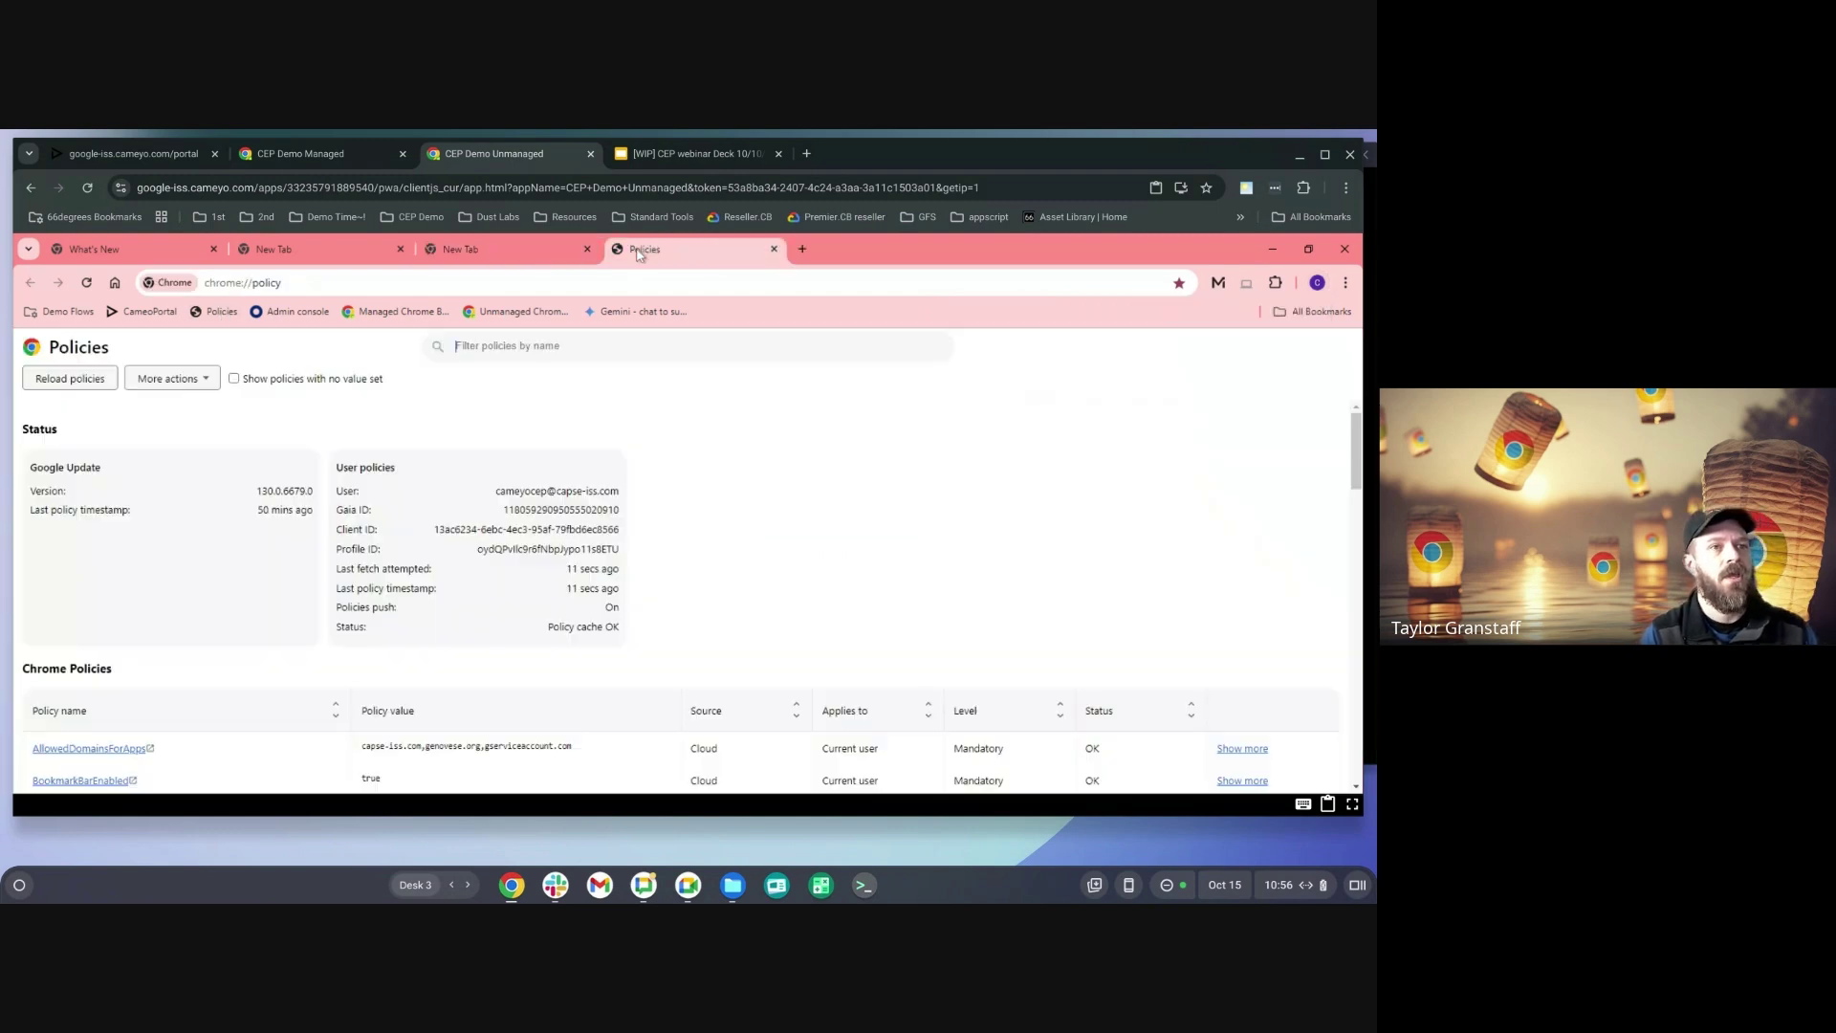
left_click_drag(365, 467, 459, 529)
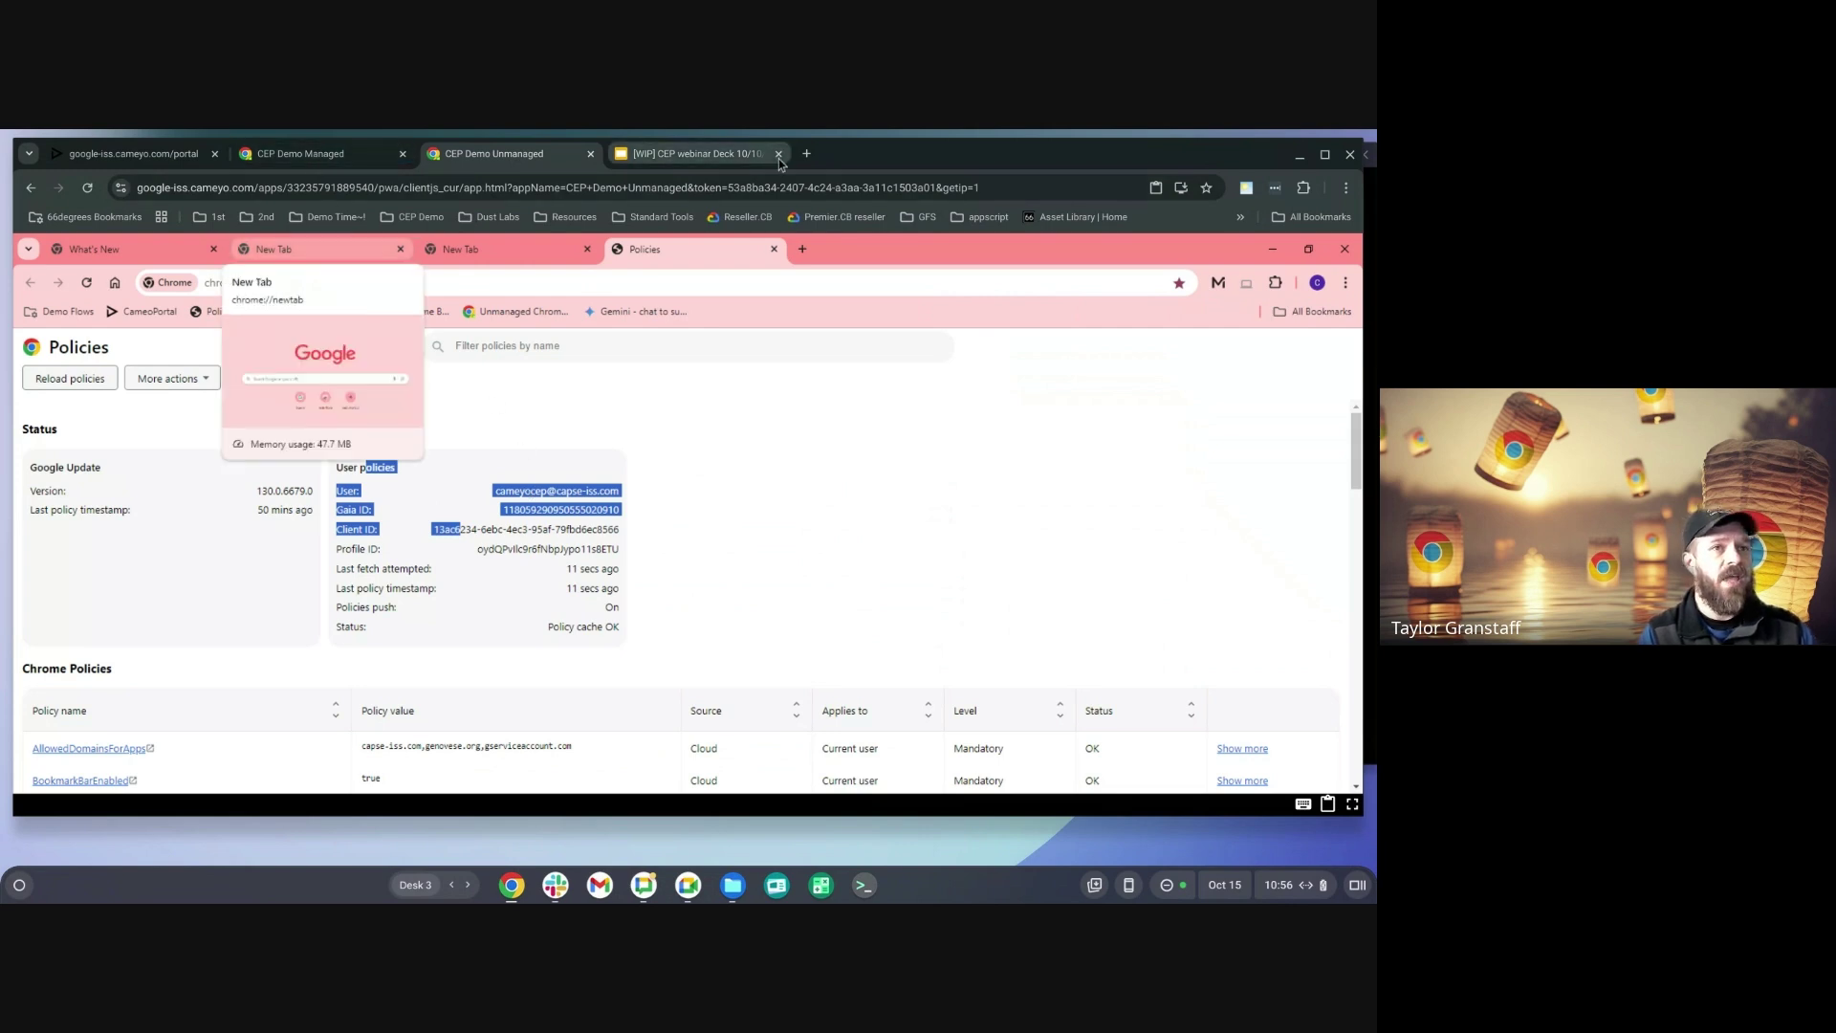
left_click(366, 155)
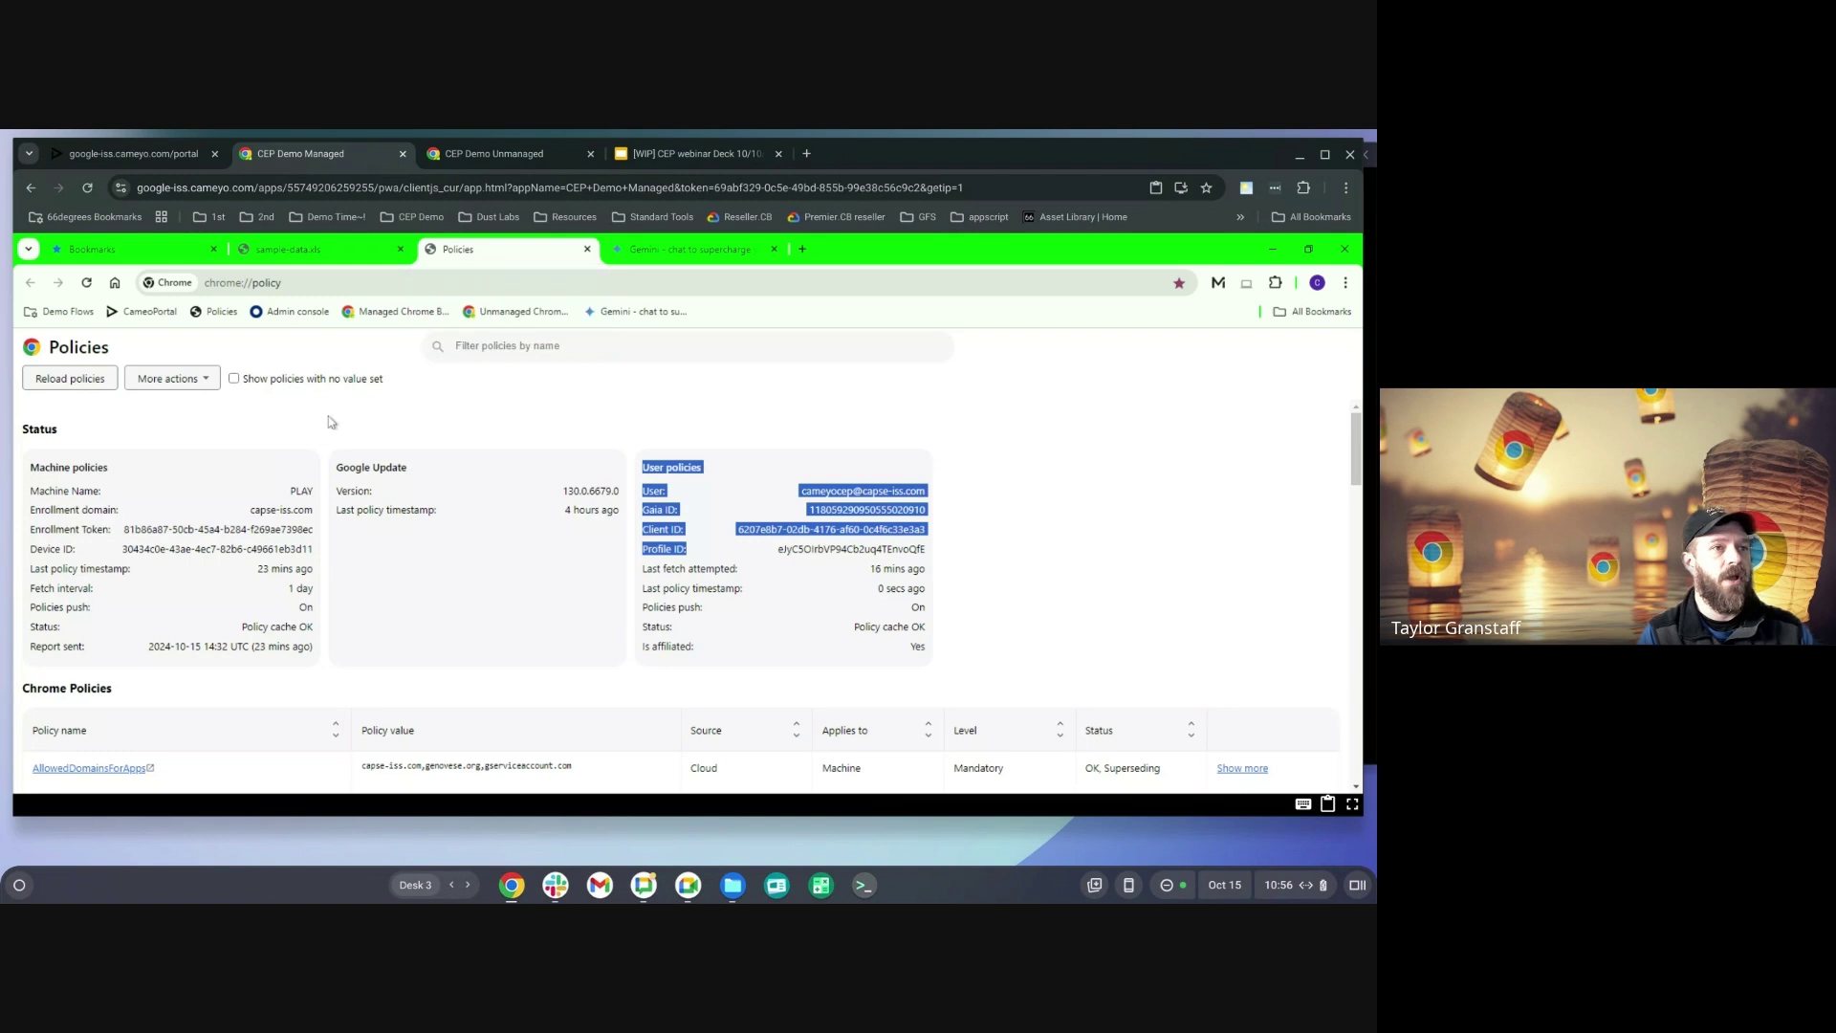
Open the customer records and send Customer Records.pdf to print from print preview.
left_click(302, 250)
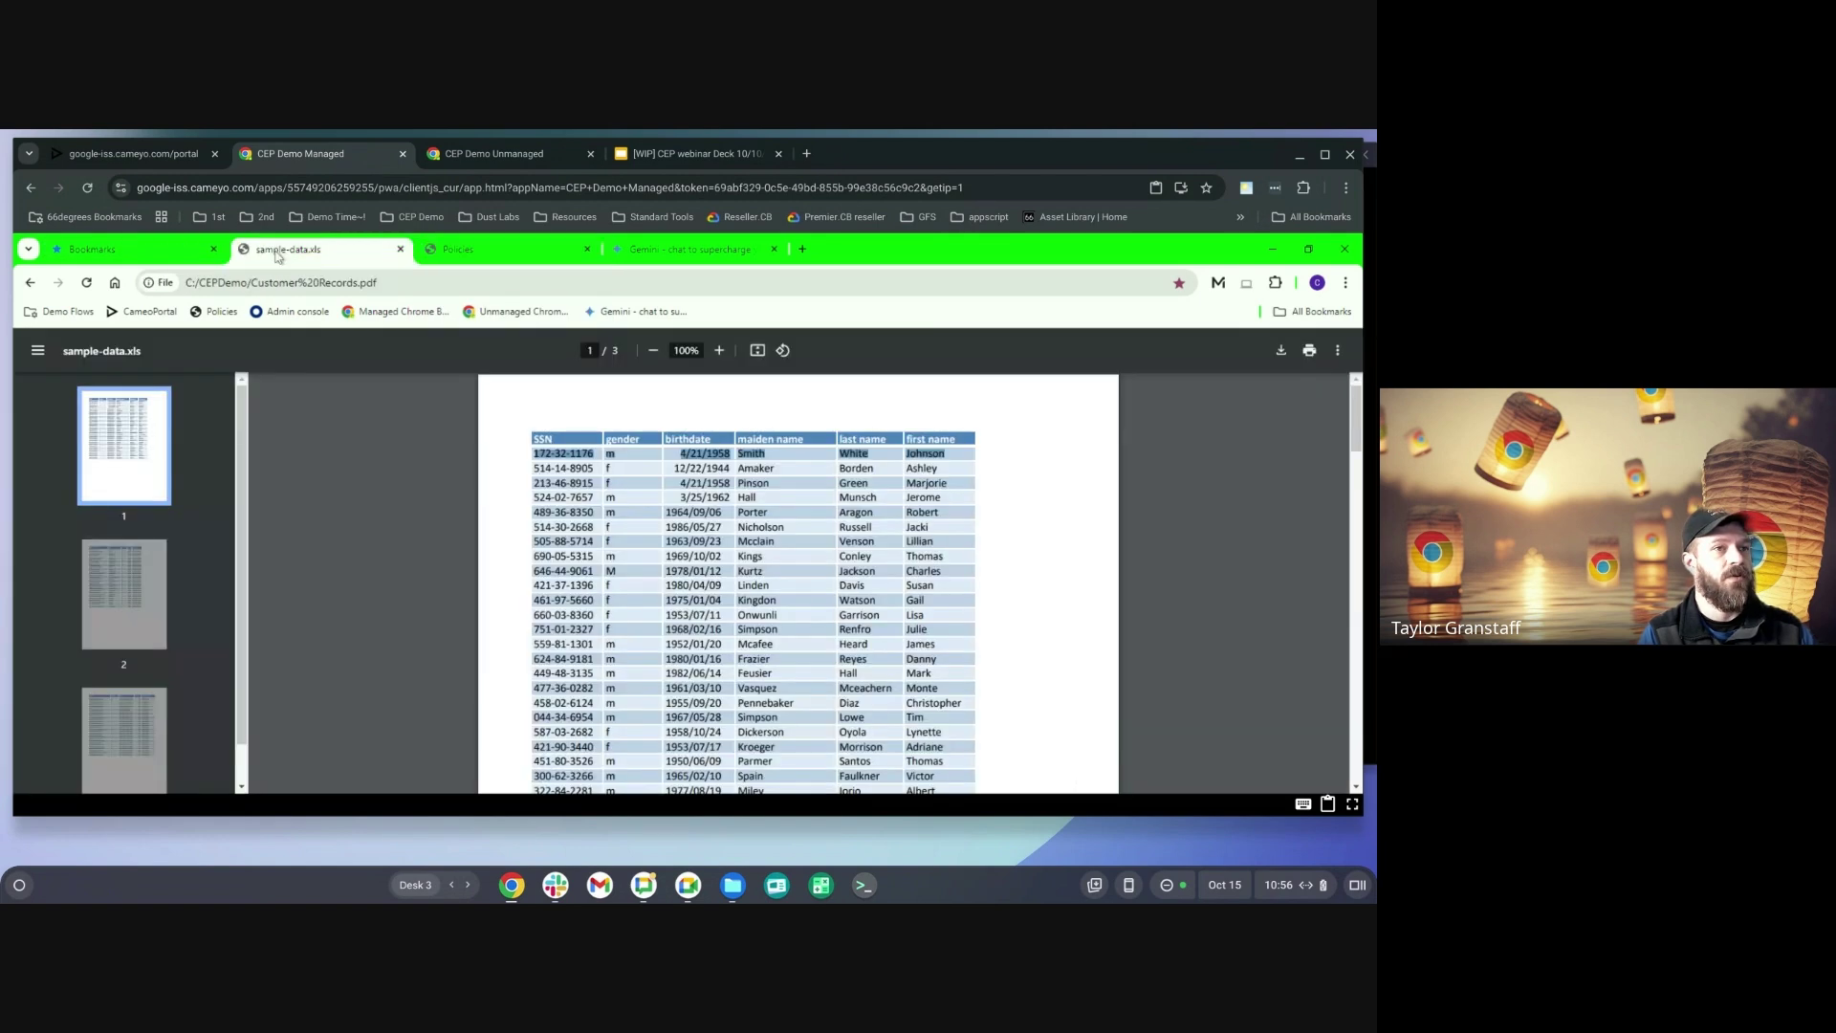
left_click(391, 483)
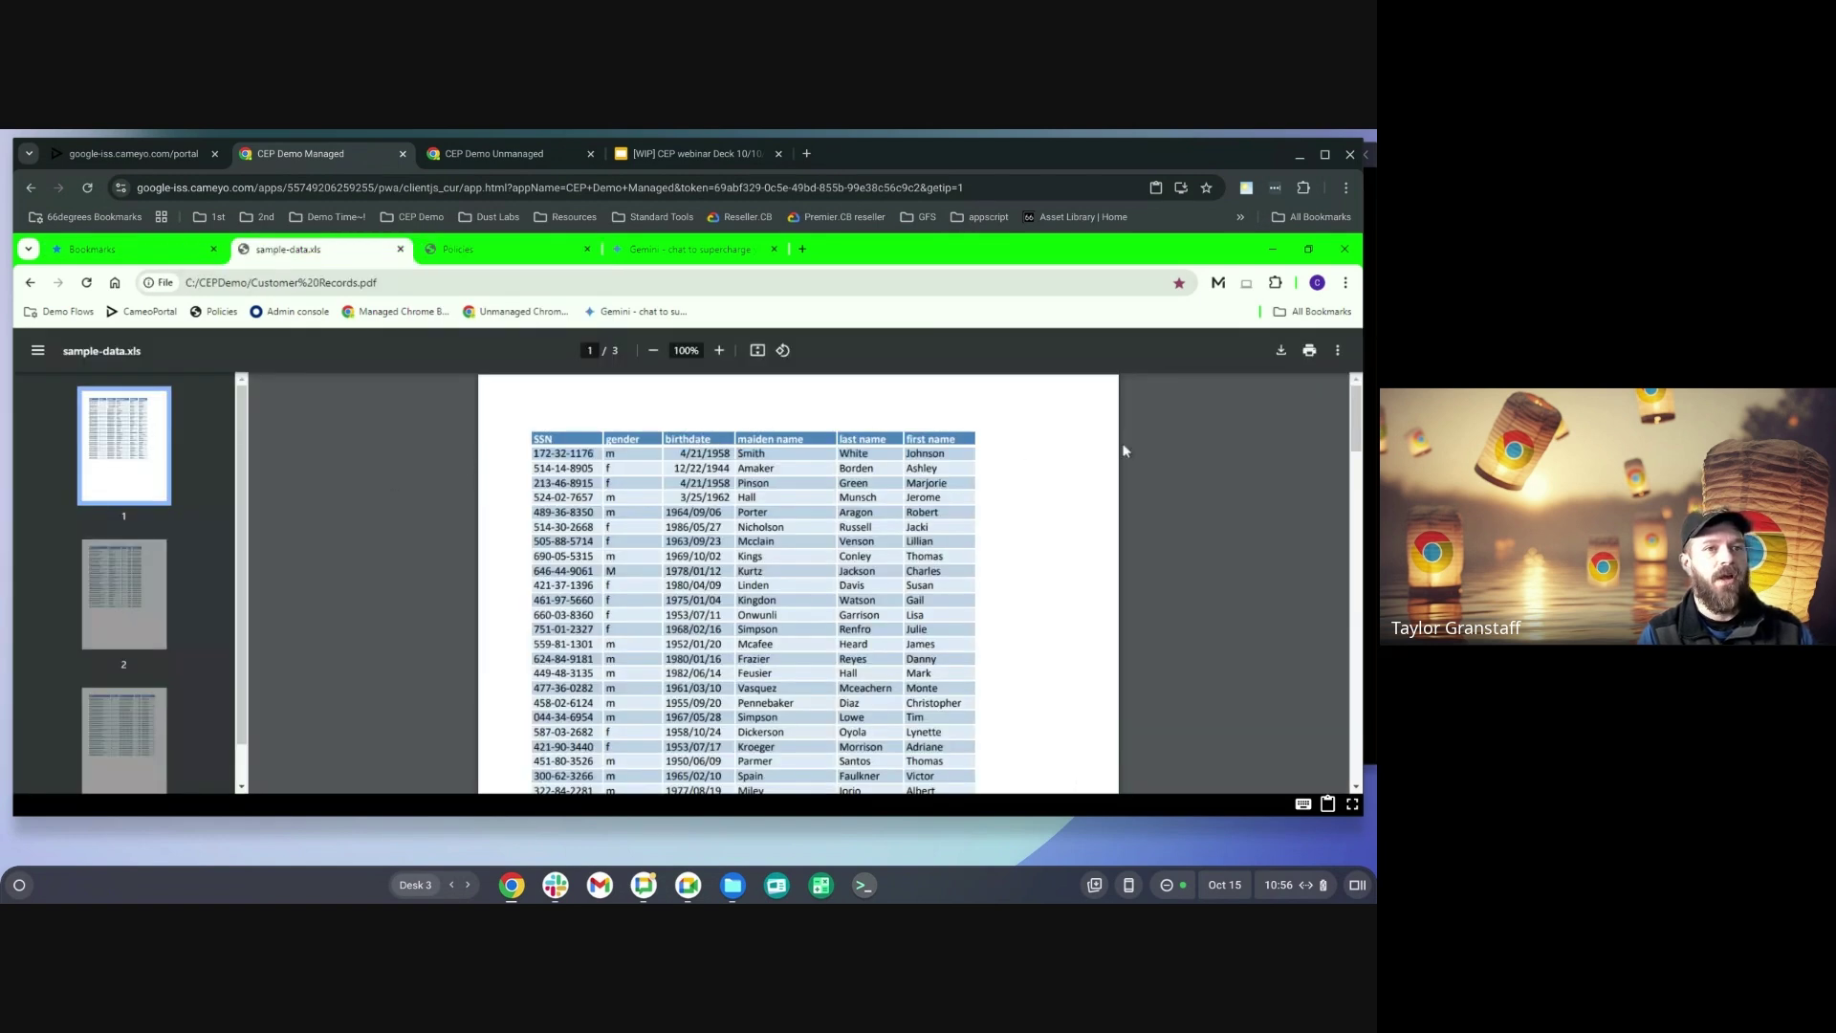
left_click(1309, 352)
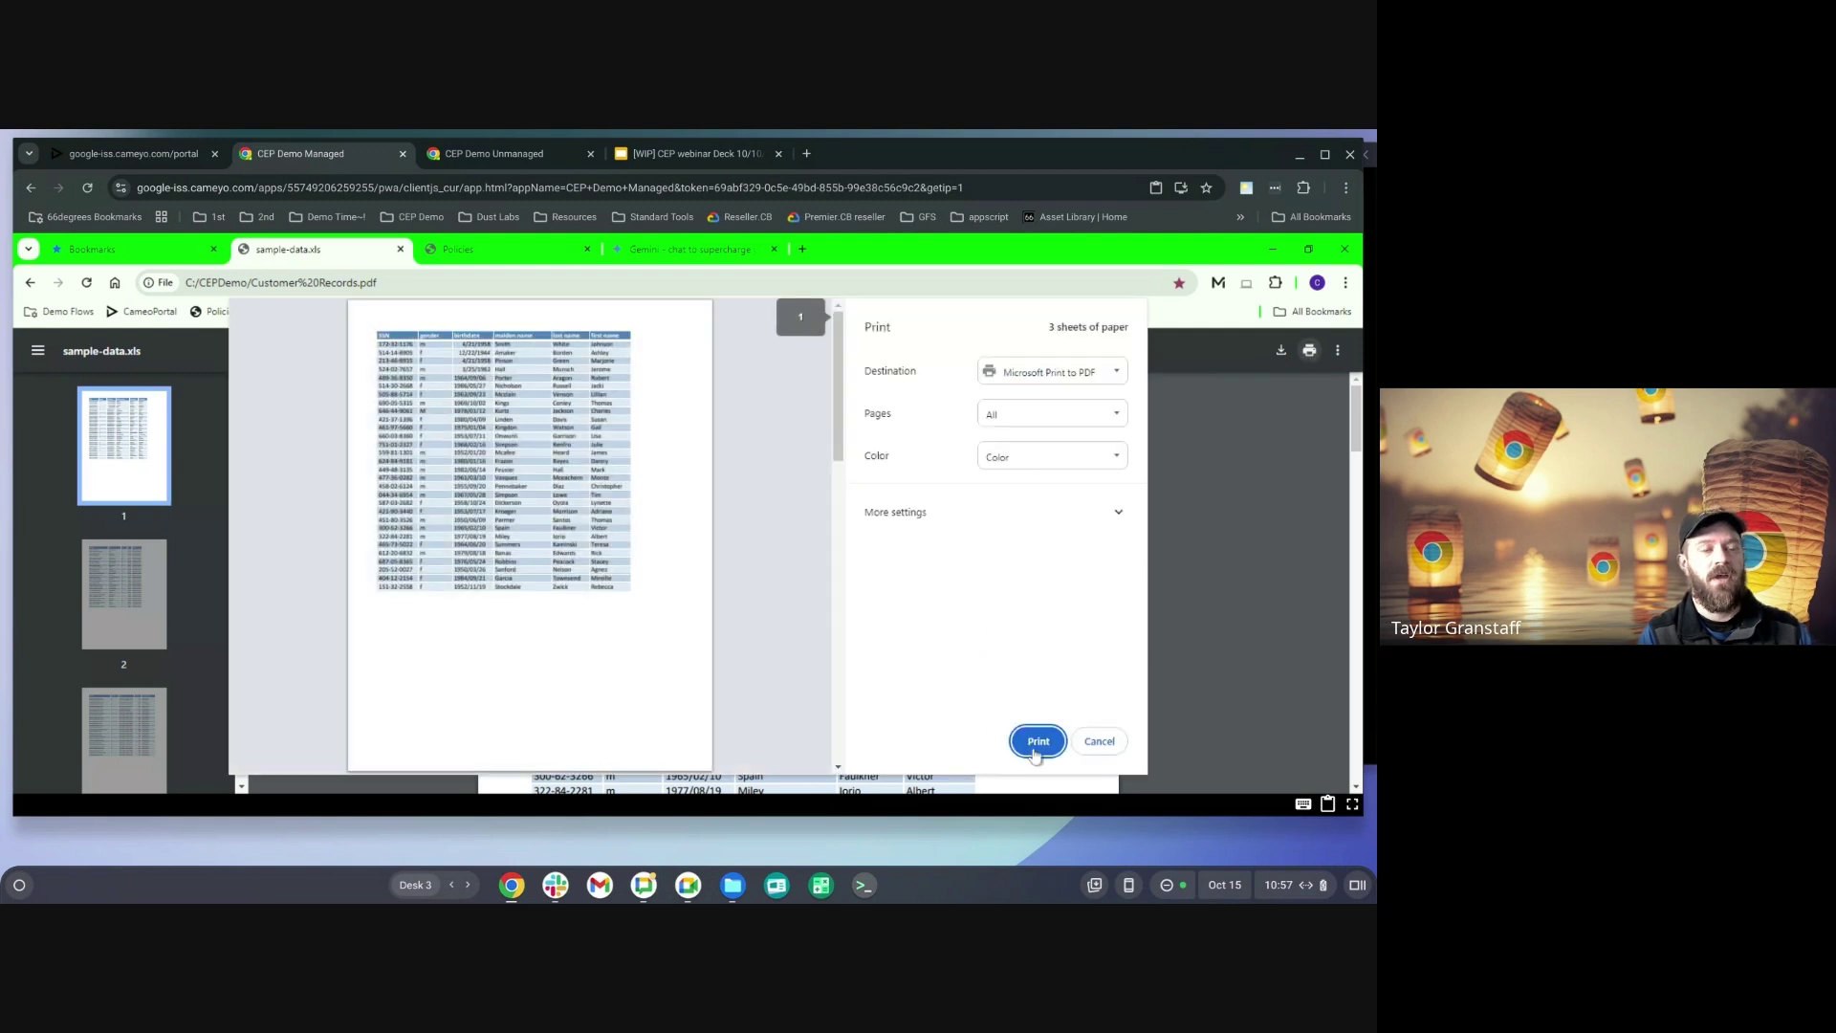
left_click(1035, 745)
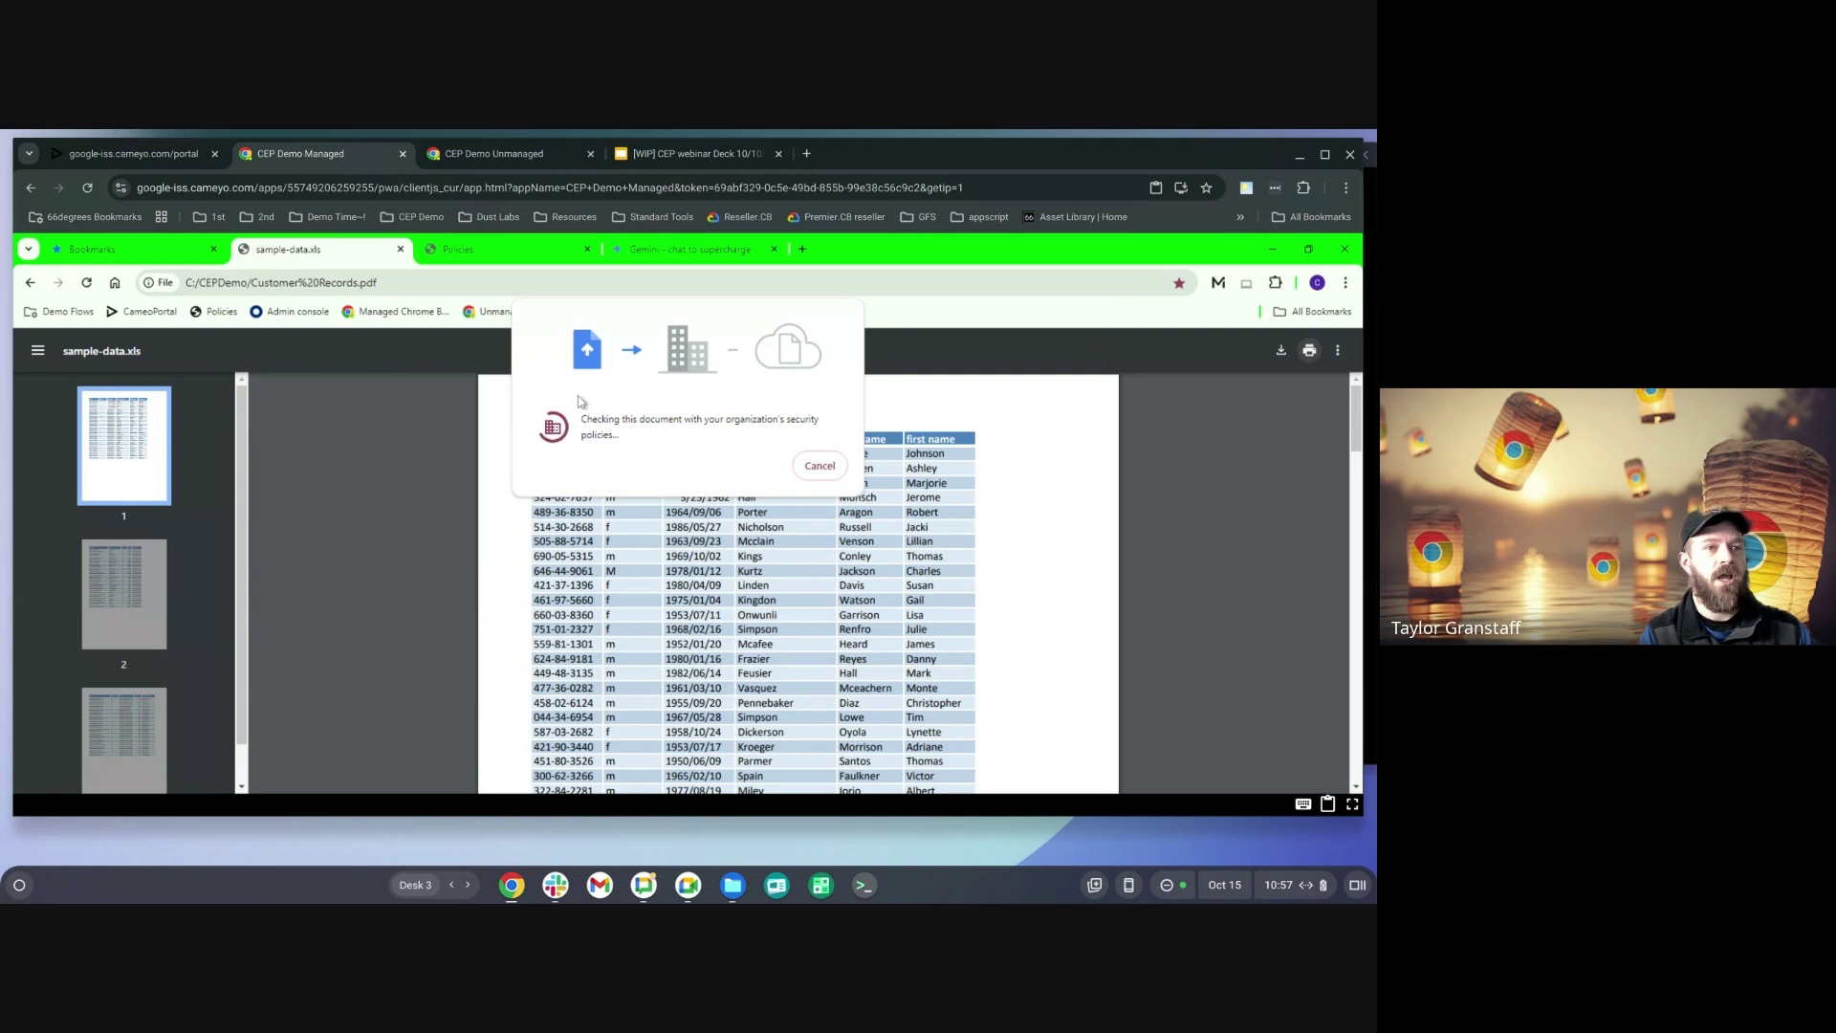
Justify the PII print warning with 'need to print' and continue anyway.
left_click(683, 505)
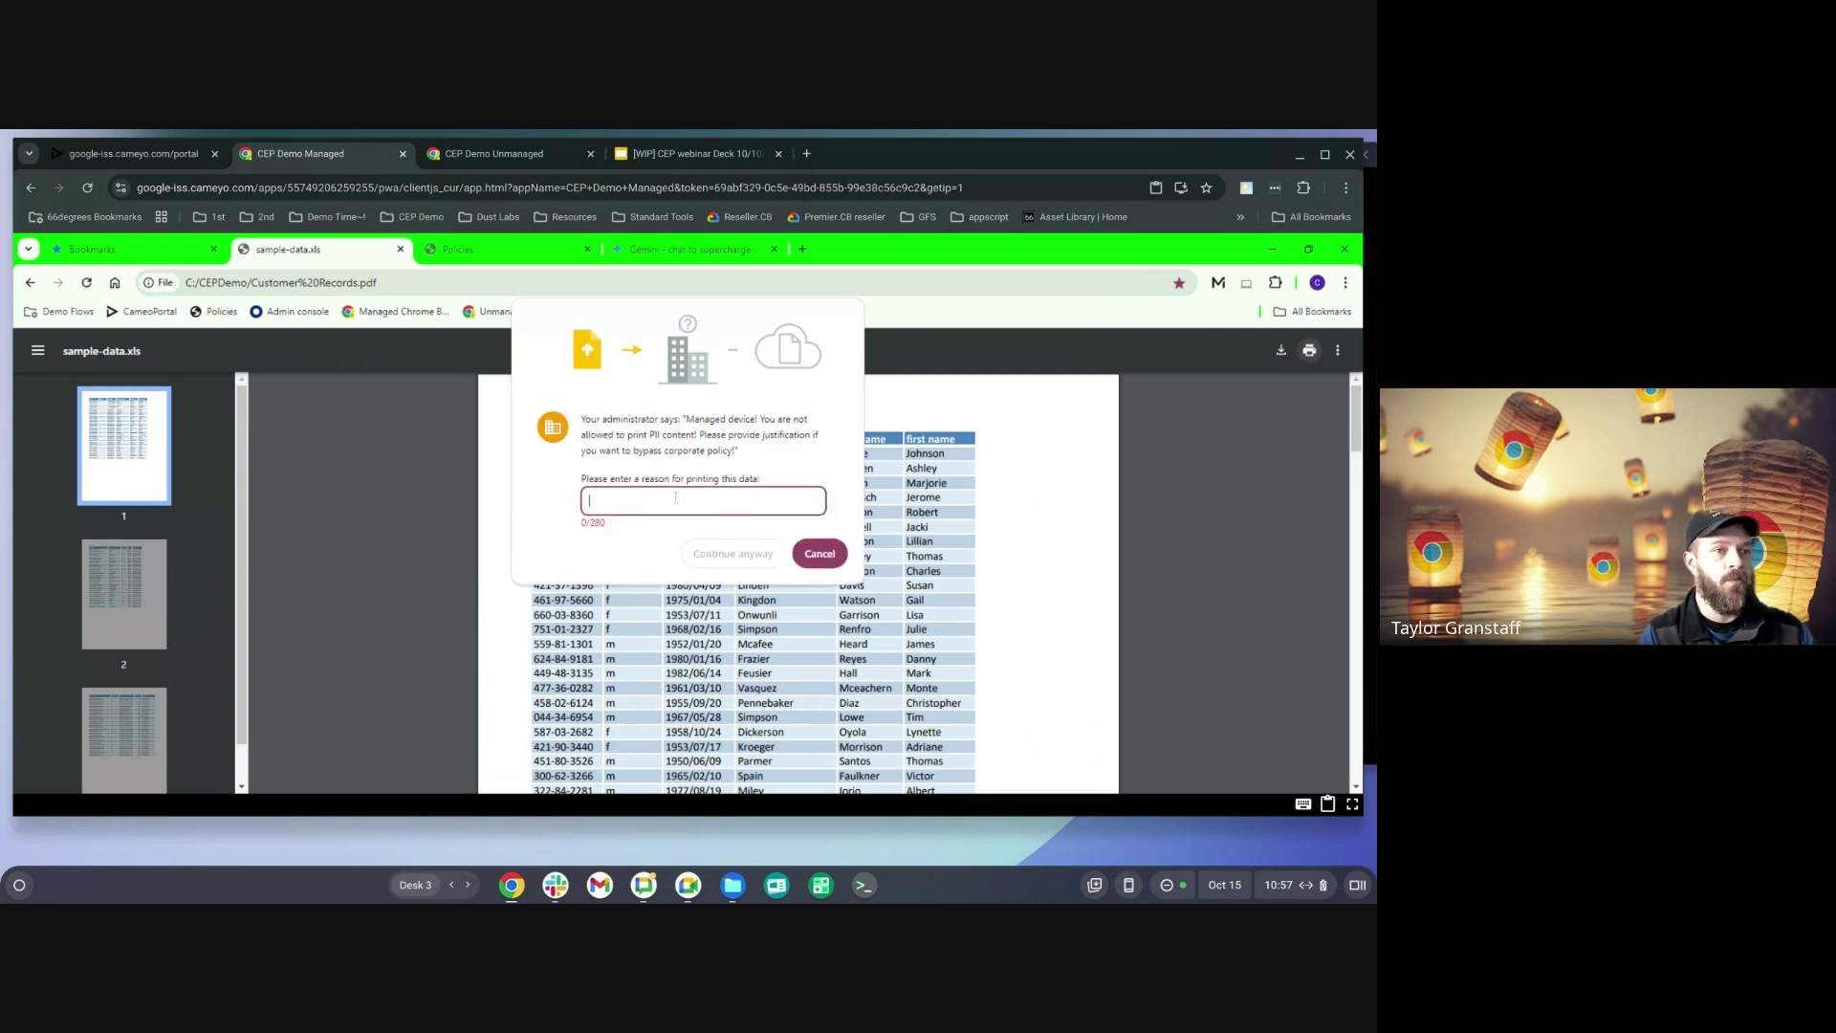
type("need to print for Kevin")
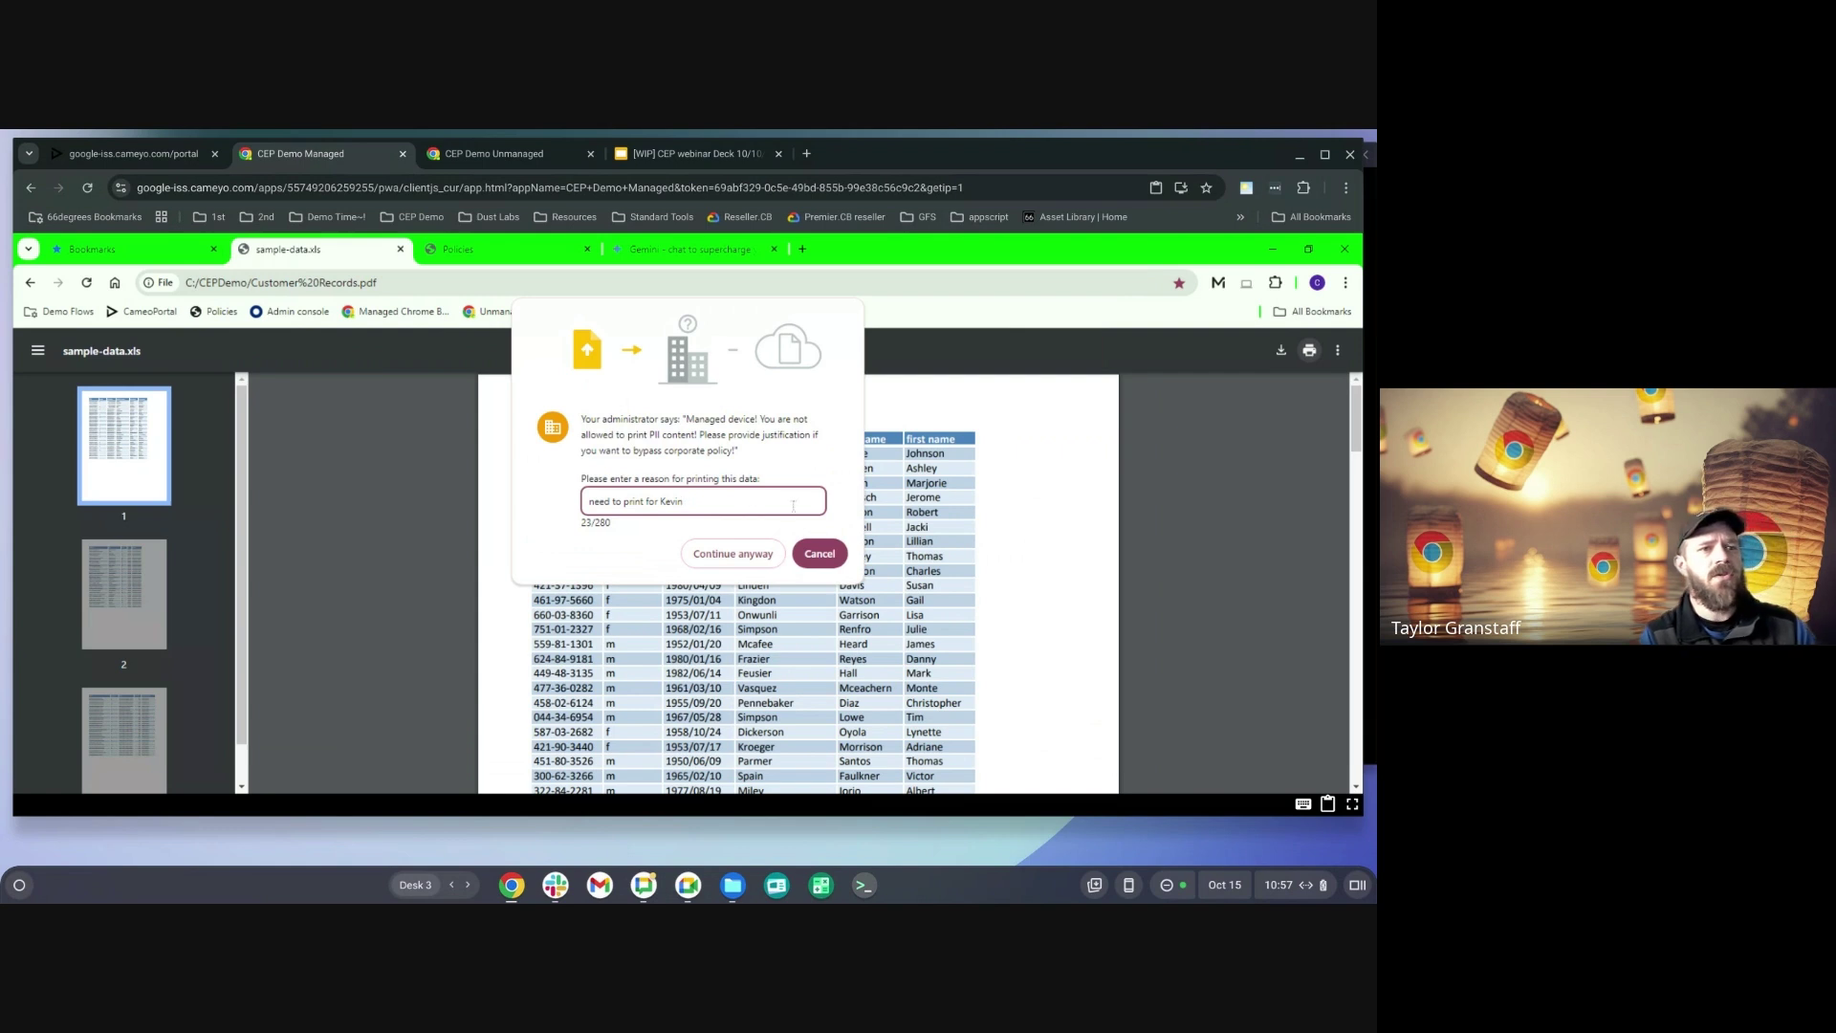
left_click(760, 560)
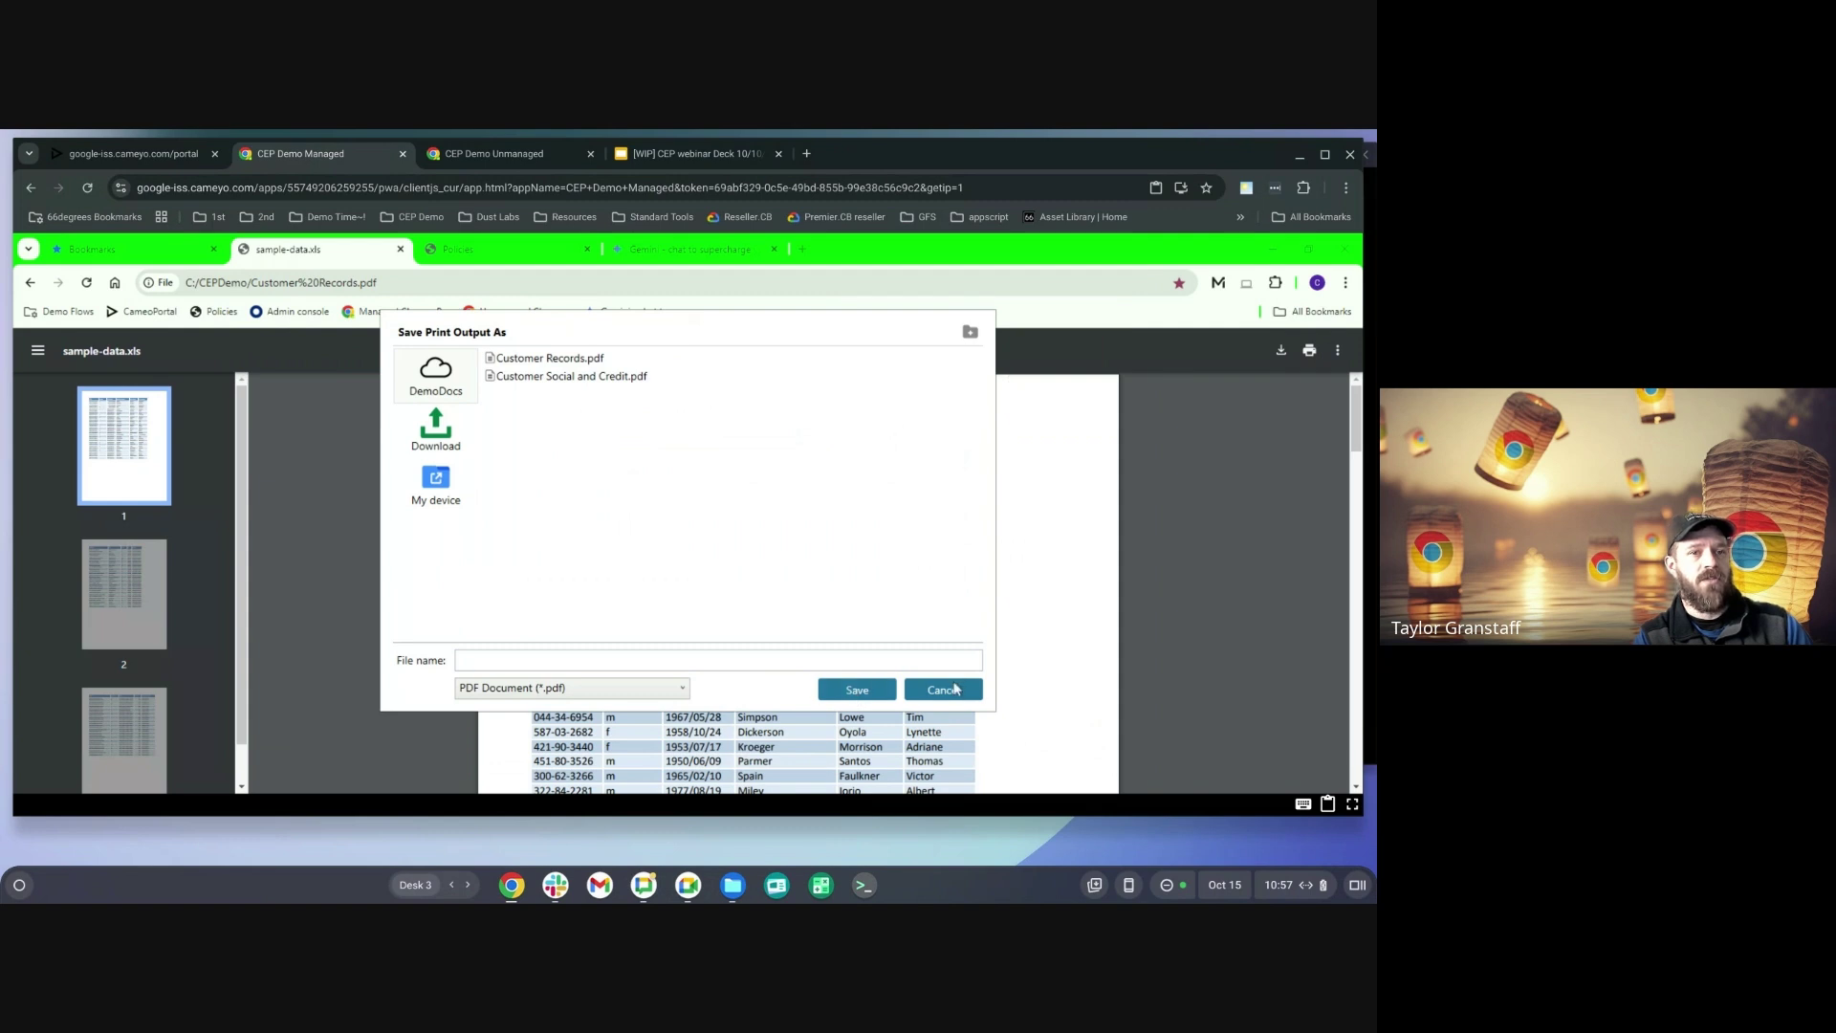
Cancel saving the print output, then open Customer Records.pdf from Demo Flows > Local Docs in the unmanaged session.
left_click(958, 690)
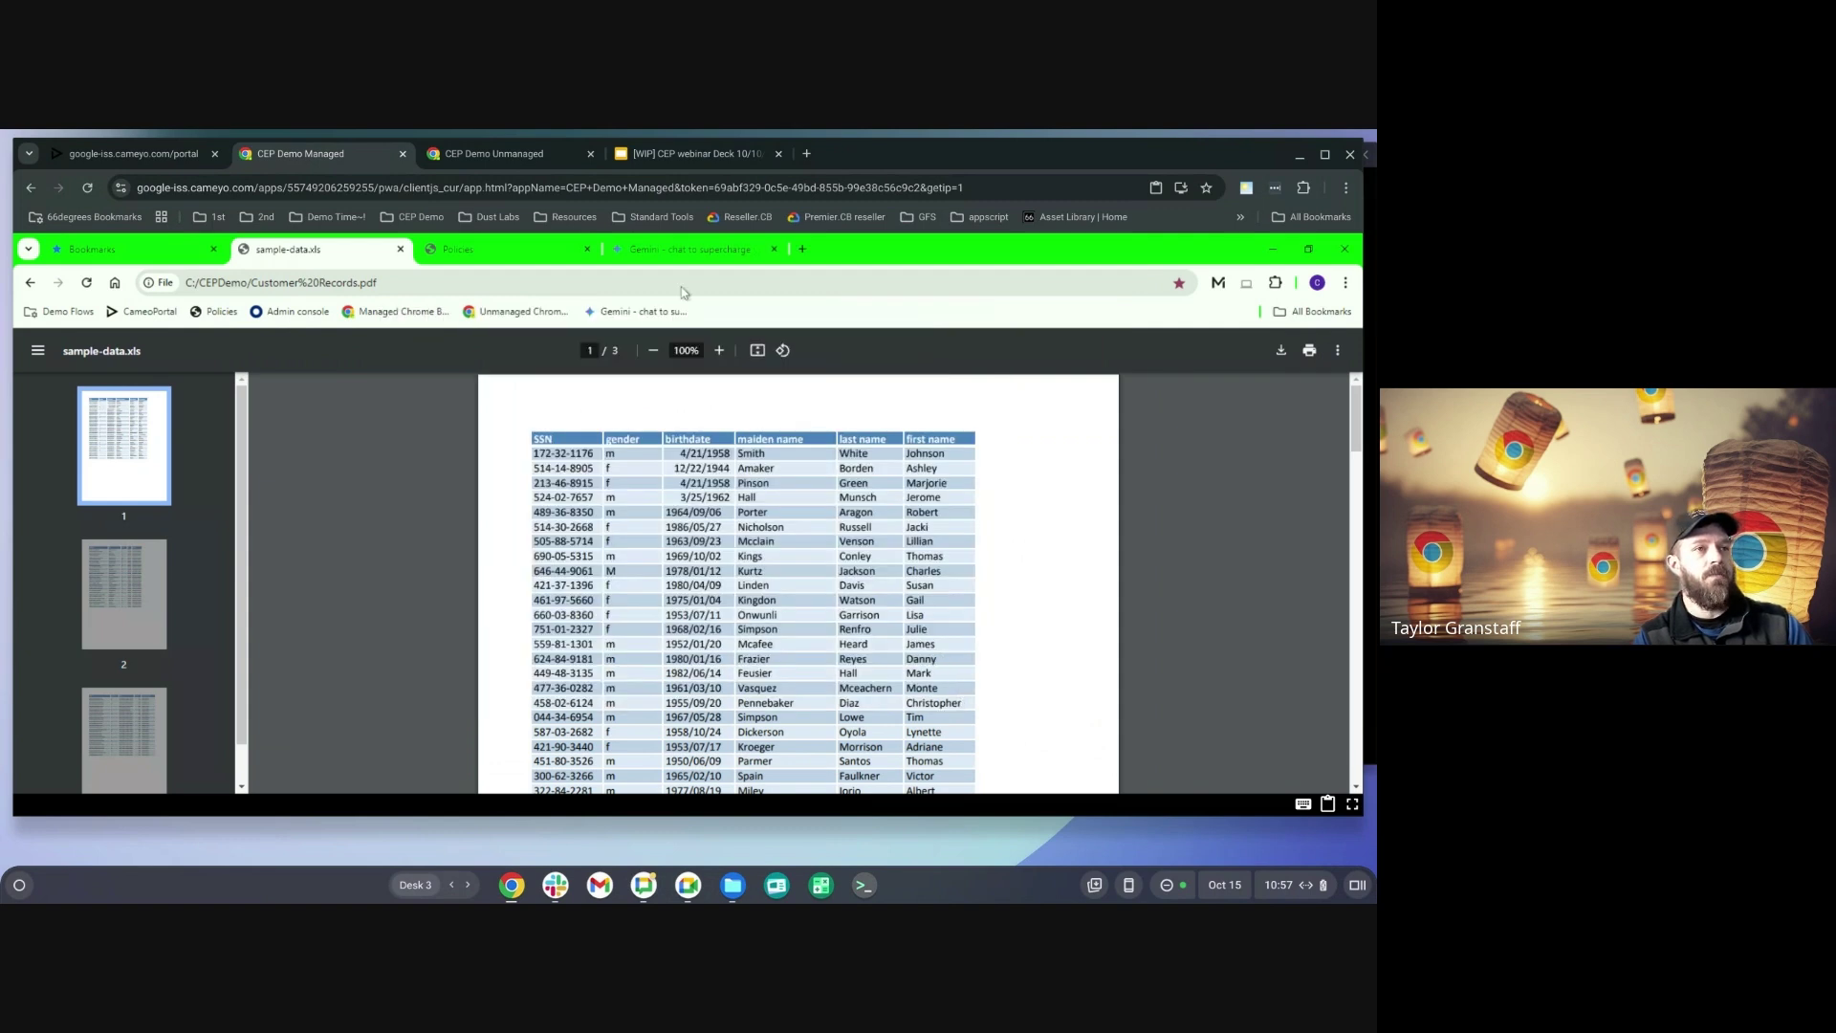
left_click(518, 153)
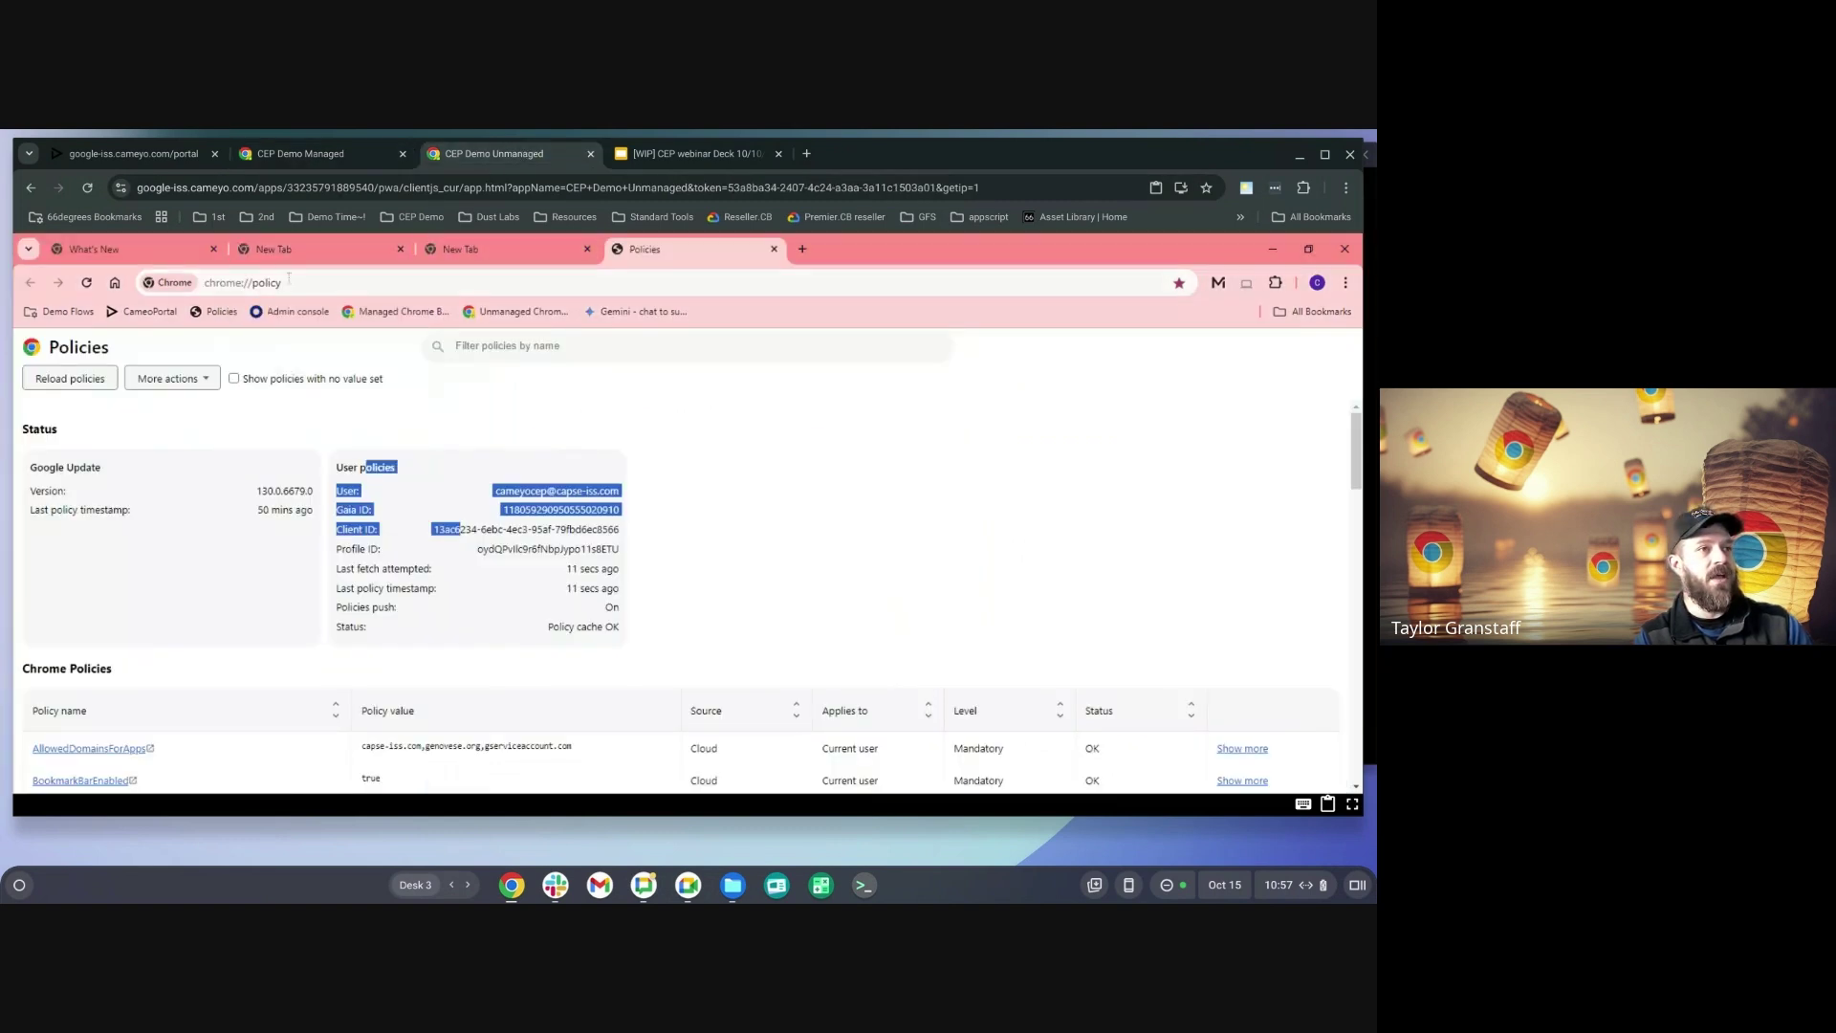
left_click(63, 311)
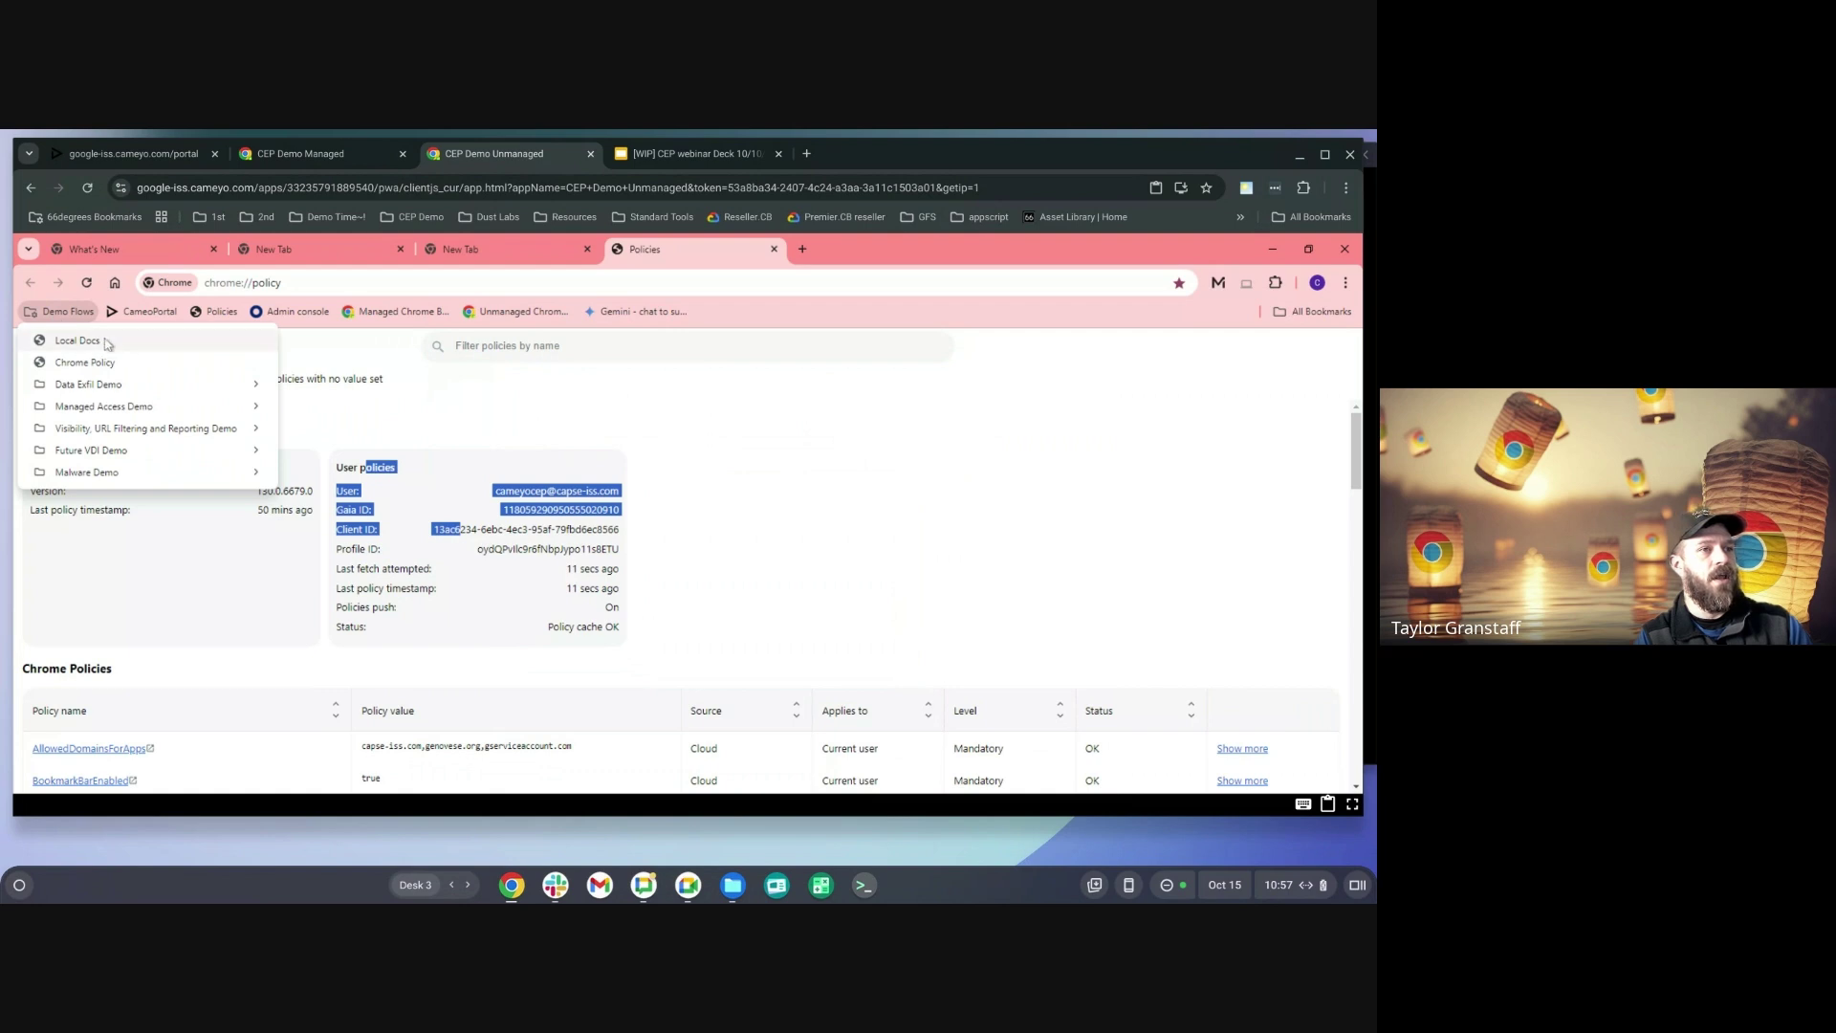
left_click(77, 340)
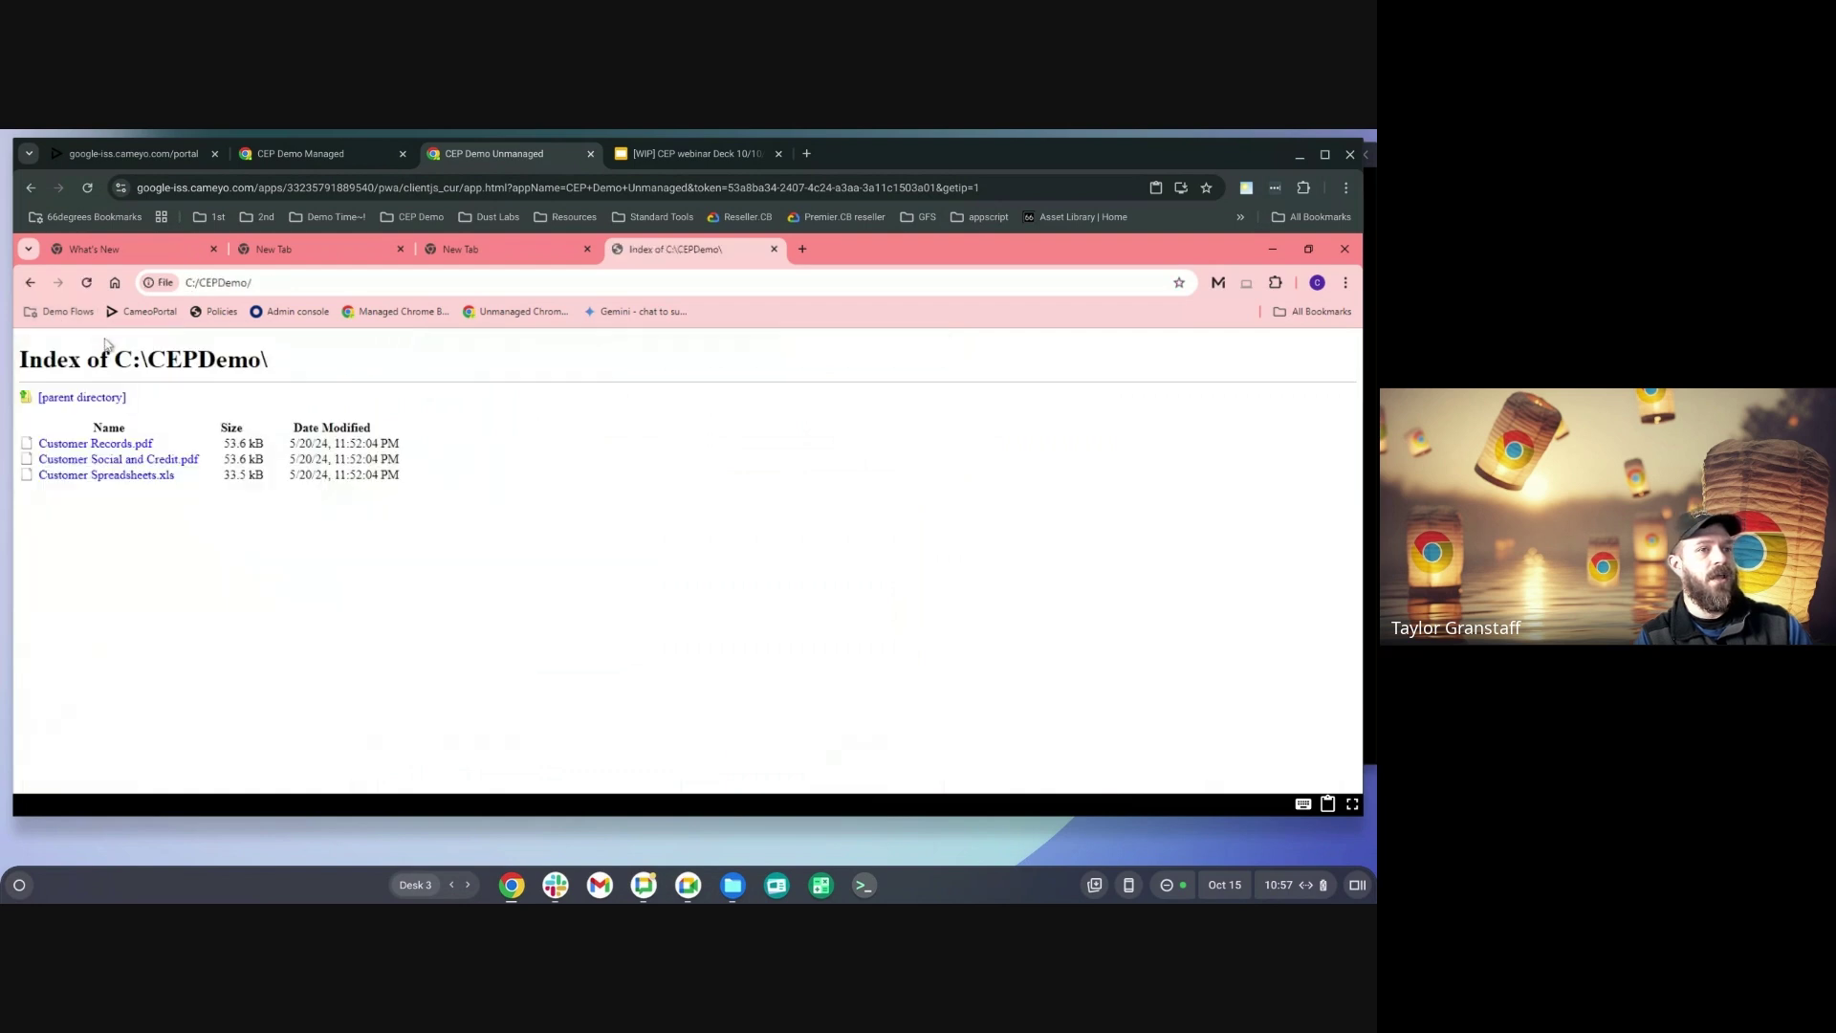
left_click(107, 448)
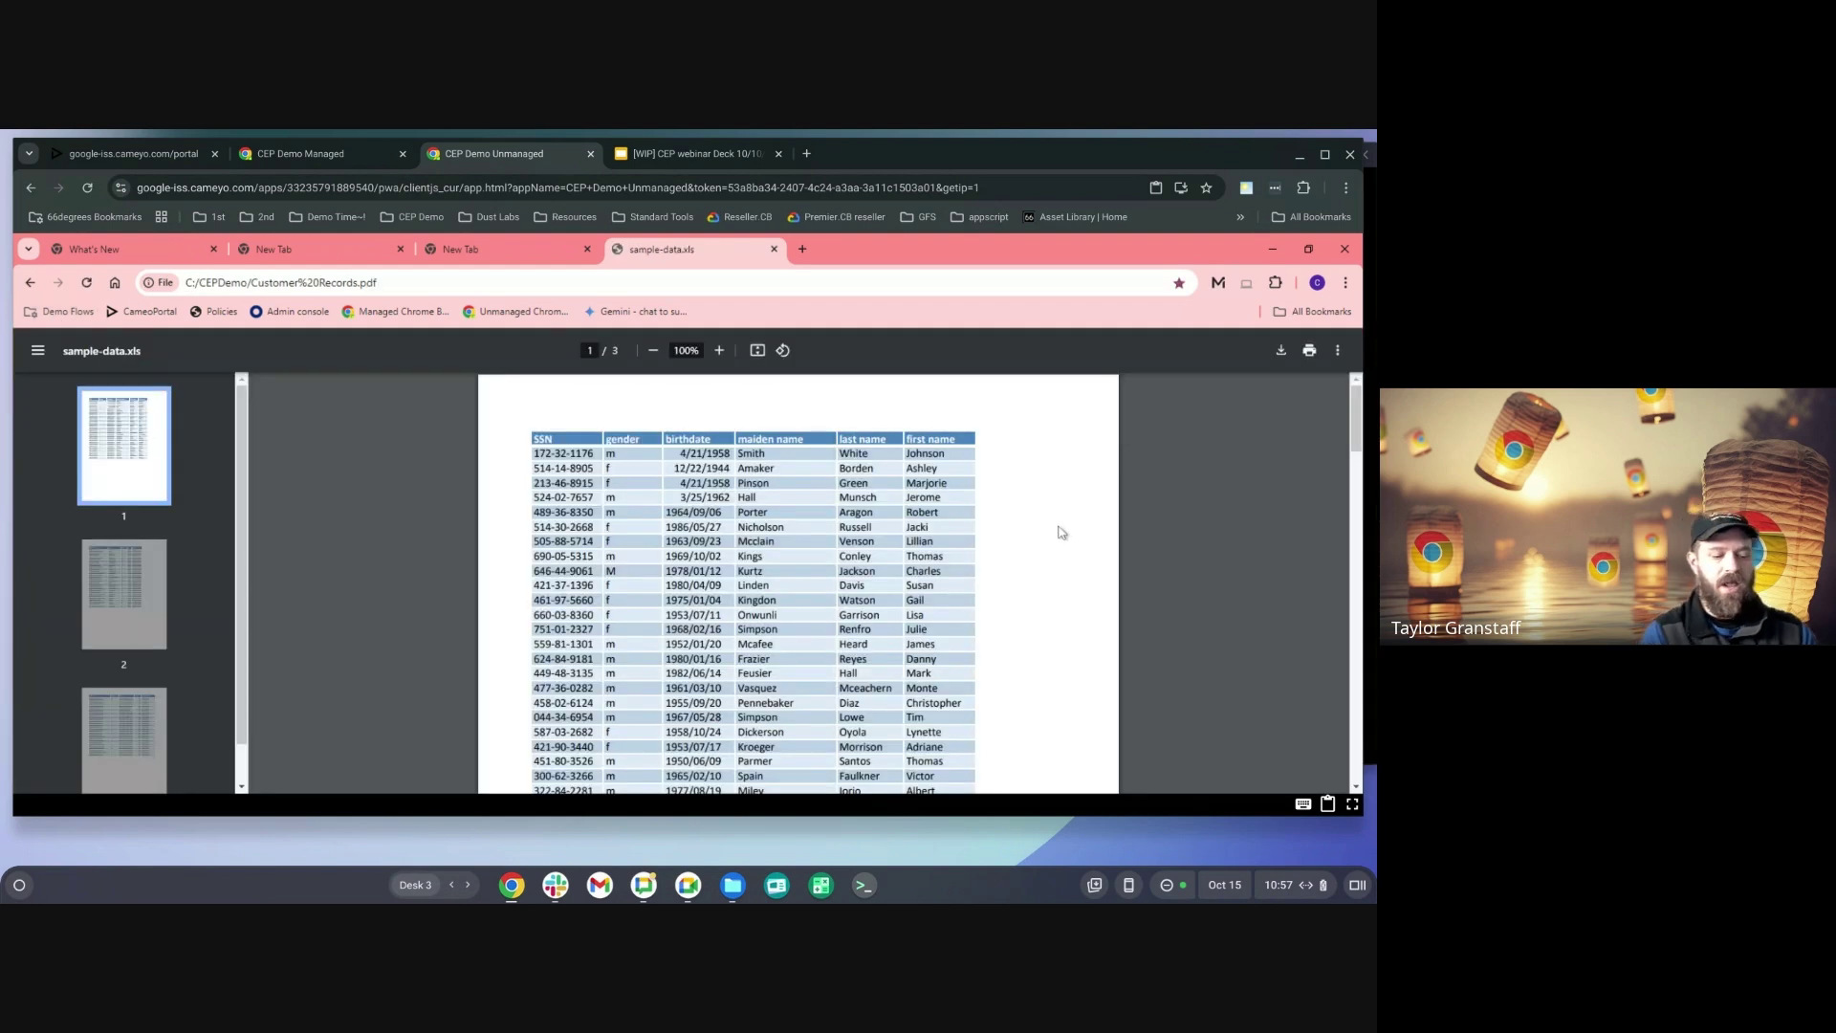
Attempt to print the PDF, dismiss the block notice, and open Gemini in a background tab.
key("ctrl+p")
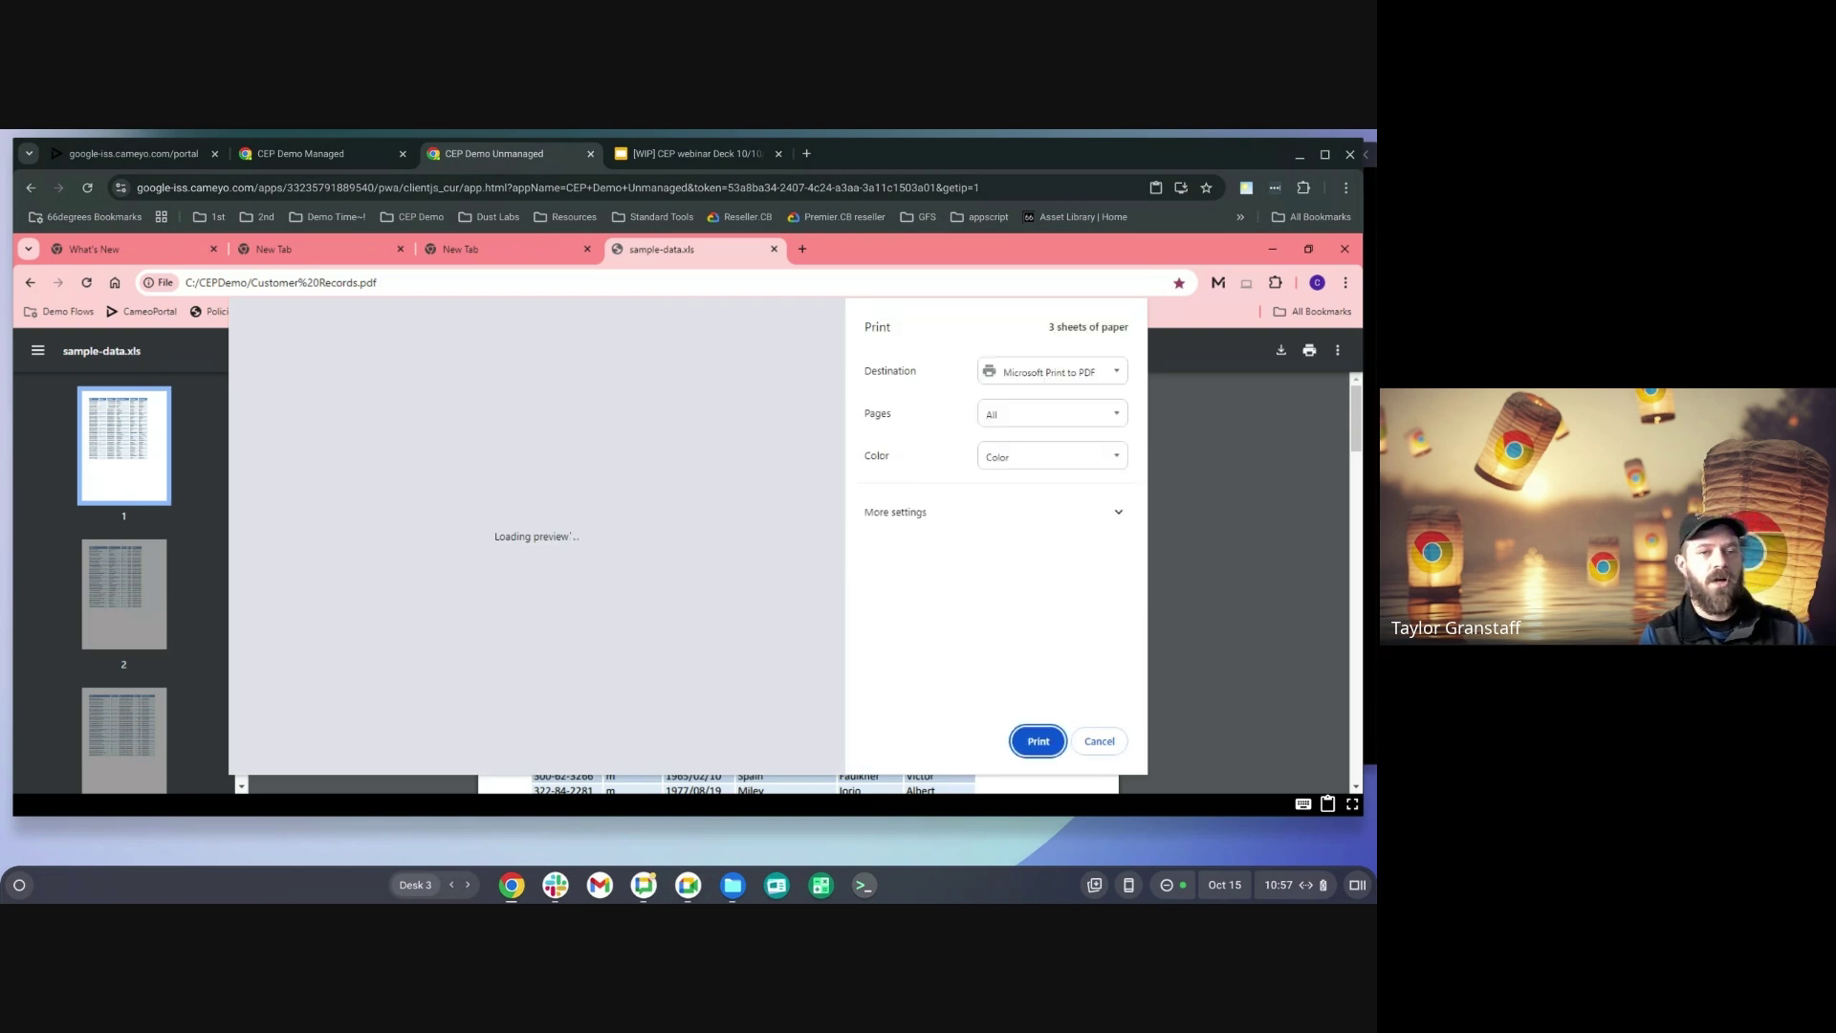
left_click(1040, 743)
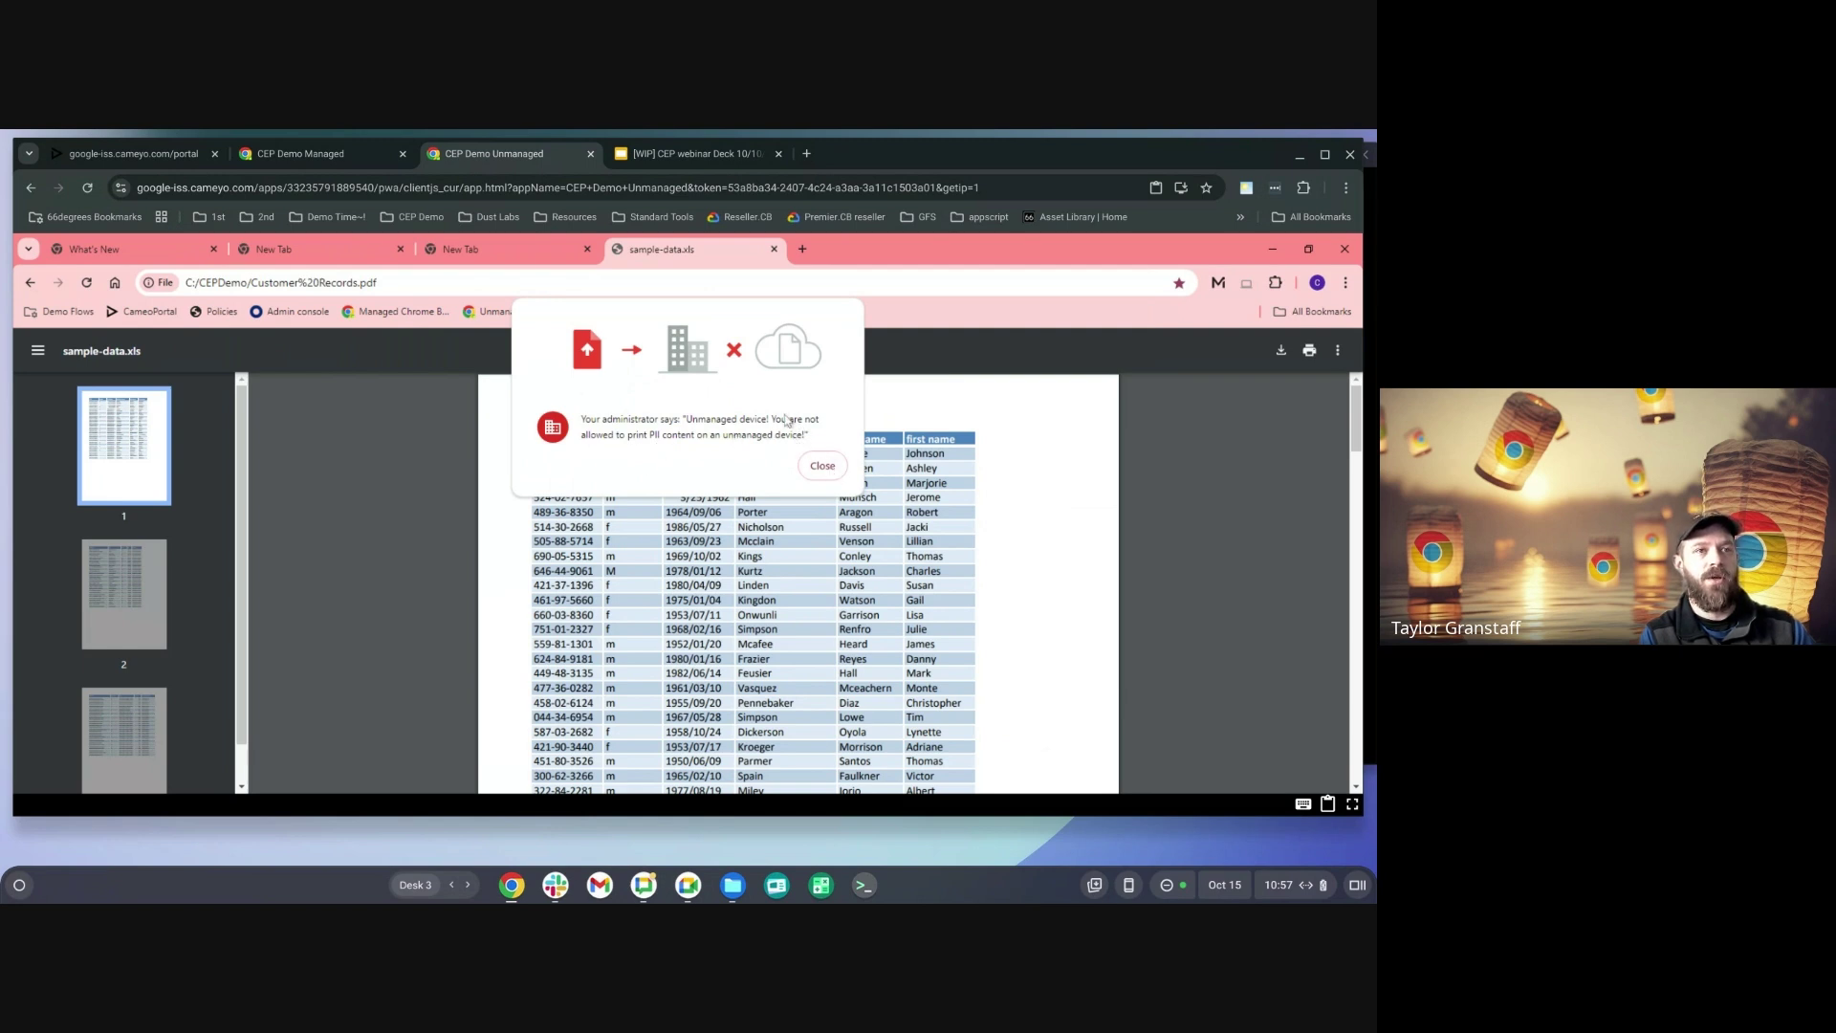
left_click(828, 470)
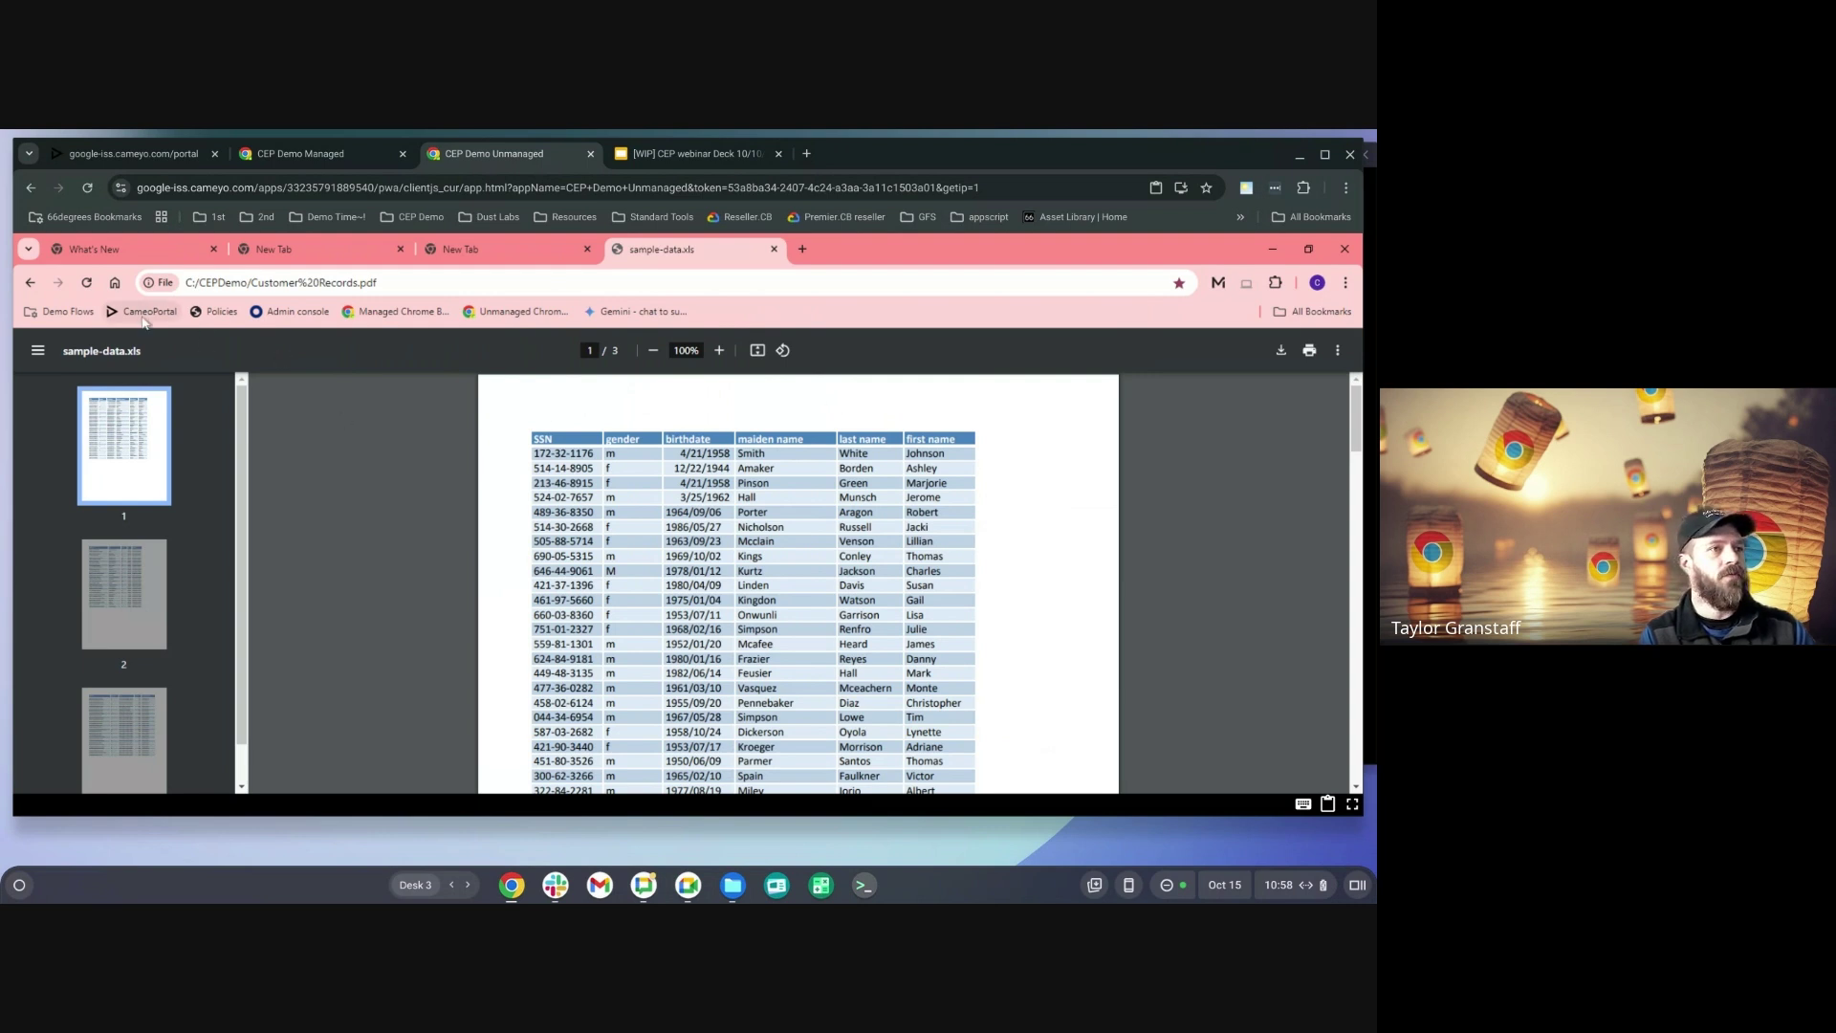
middle_click(663, 319)
View Gemini's blocked-by-organization page, then switch back to CEP Demo Managed.
left_click(840, 250)
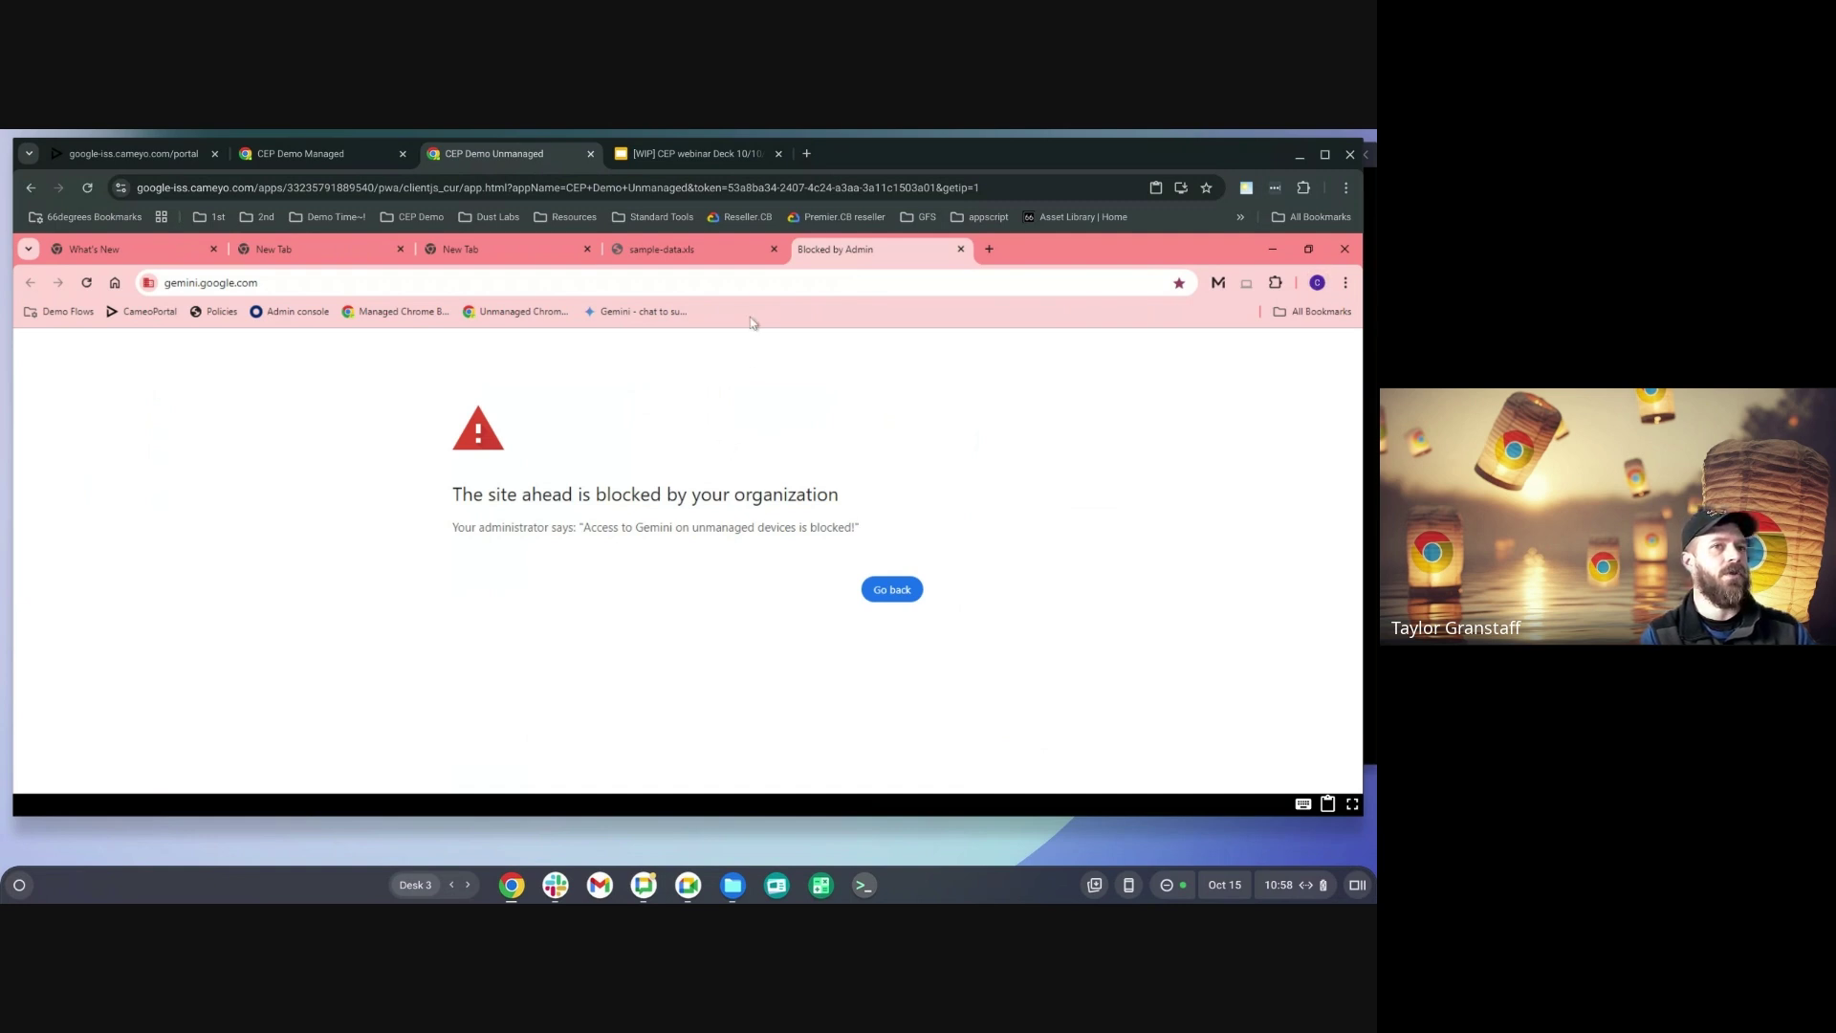
left_click(340, 160)
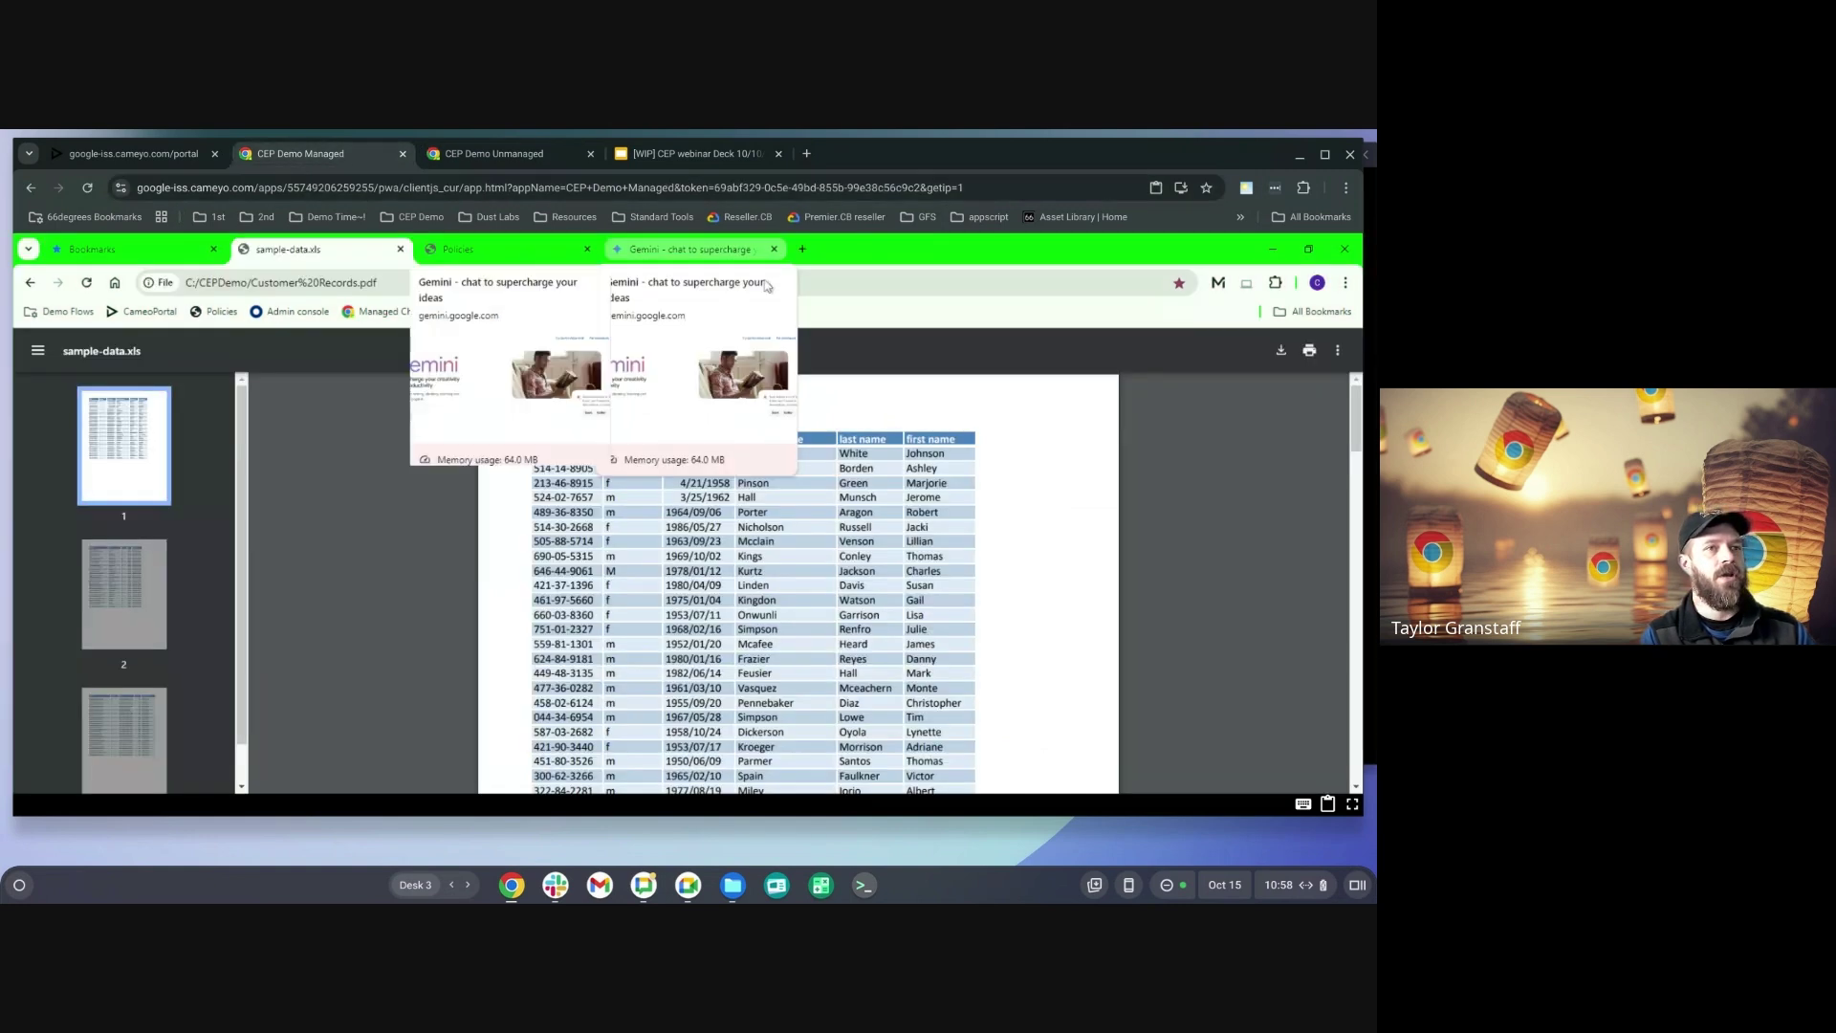
Reload Gemini, select the first customer record row in the PDF, and paste it into the prompt.
left_click(690, 249)
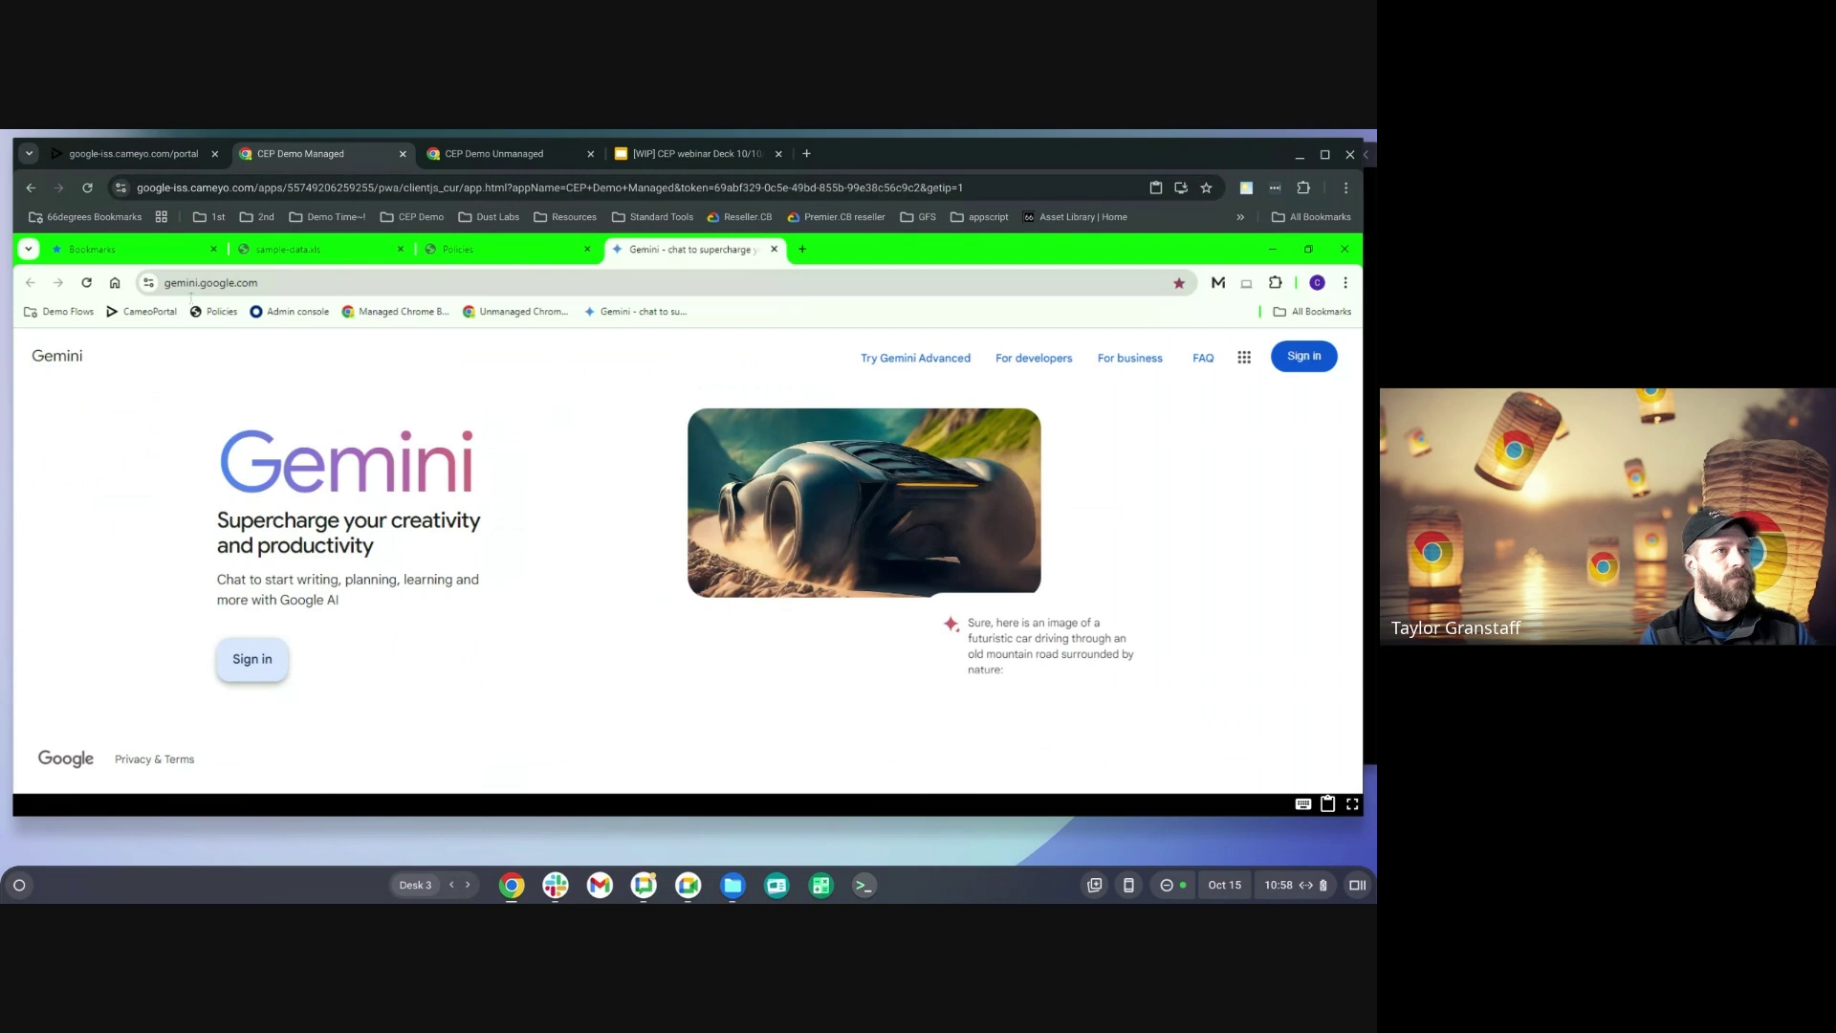
left_click(87, 283)
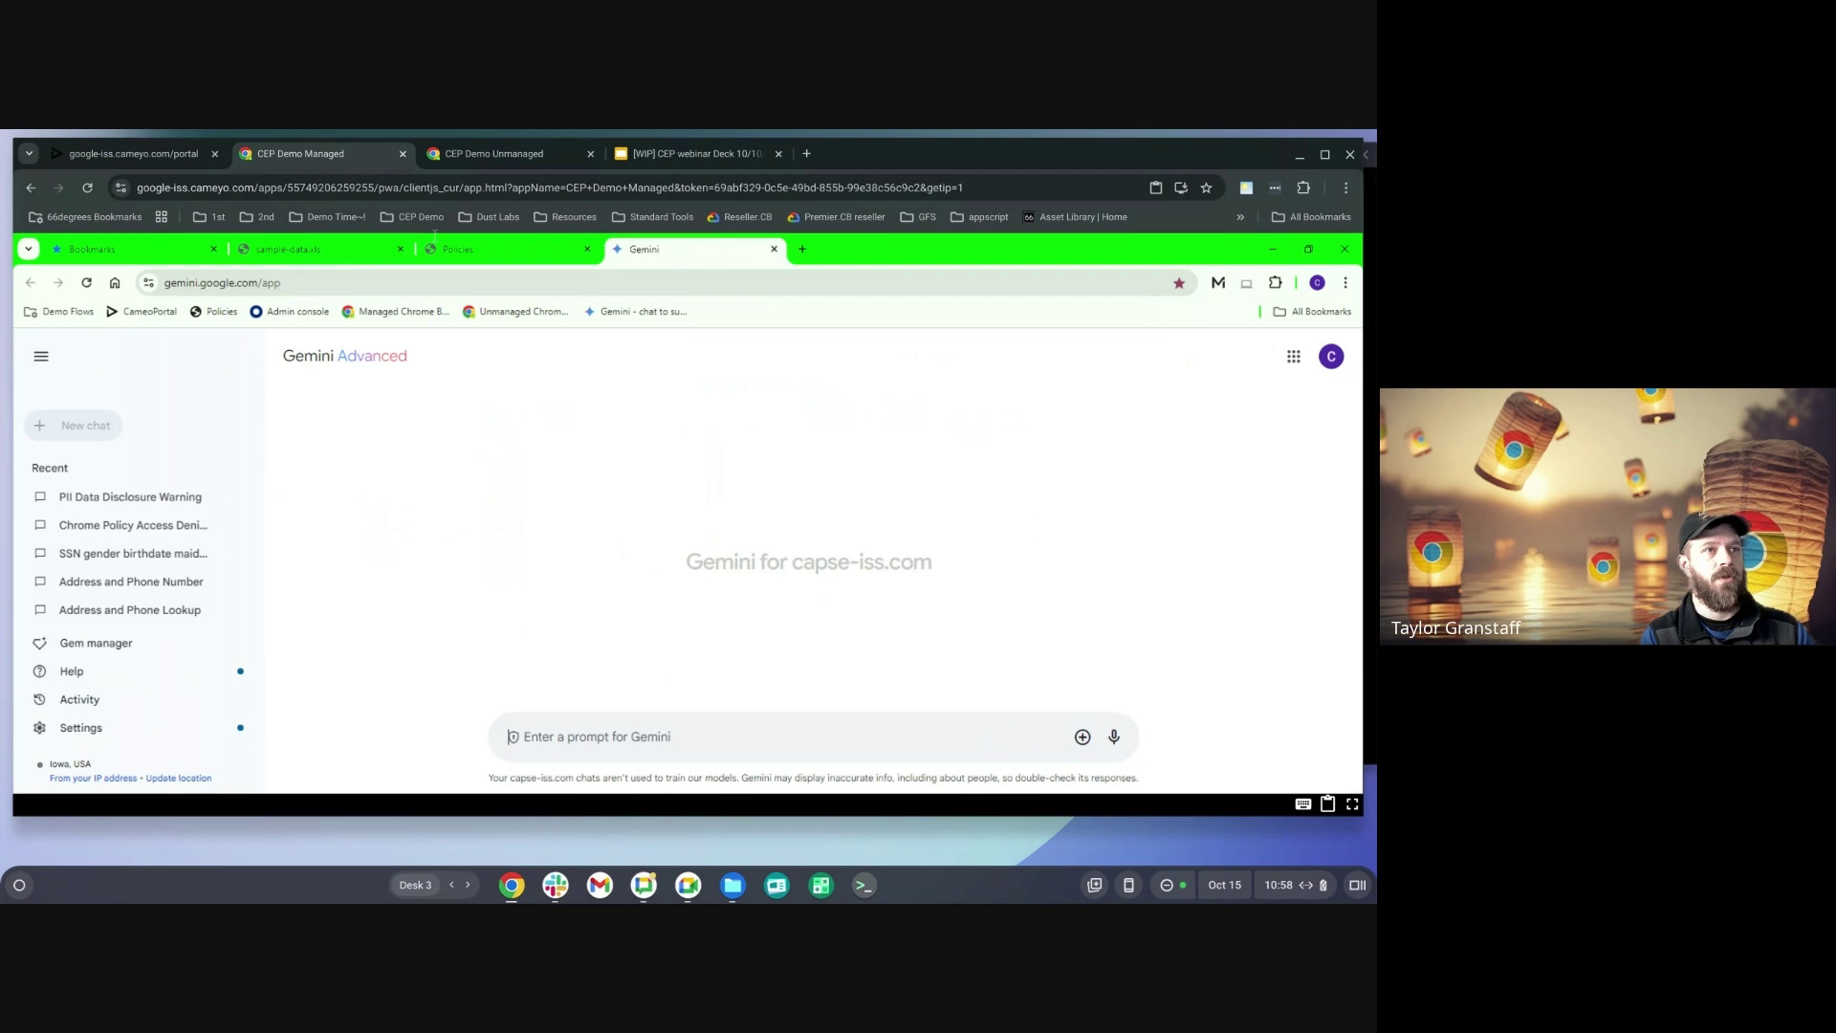
left_click(350, 254)
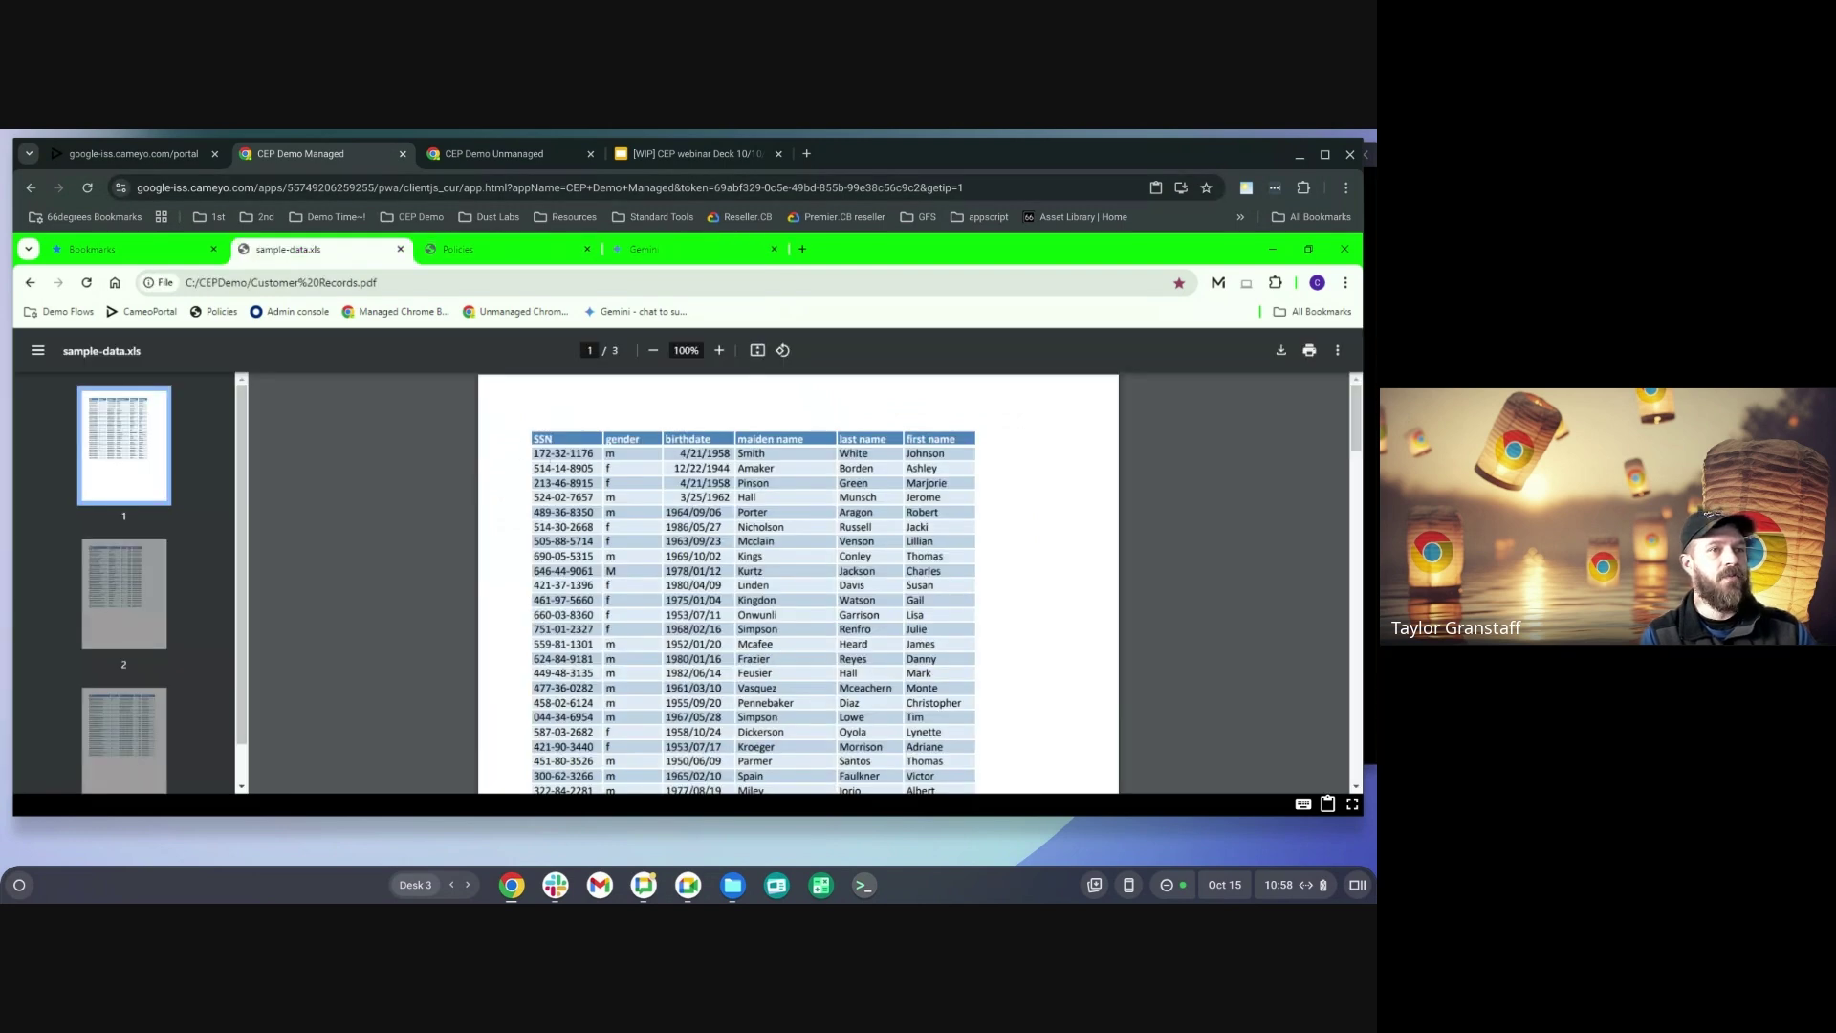
left_click_drag(536, 454, 947, 454)
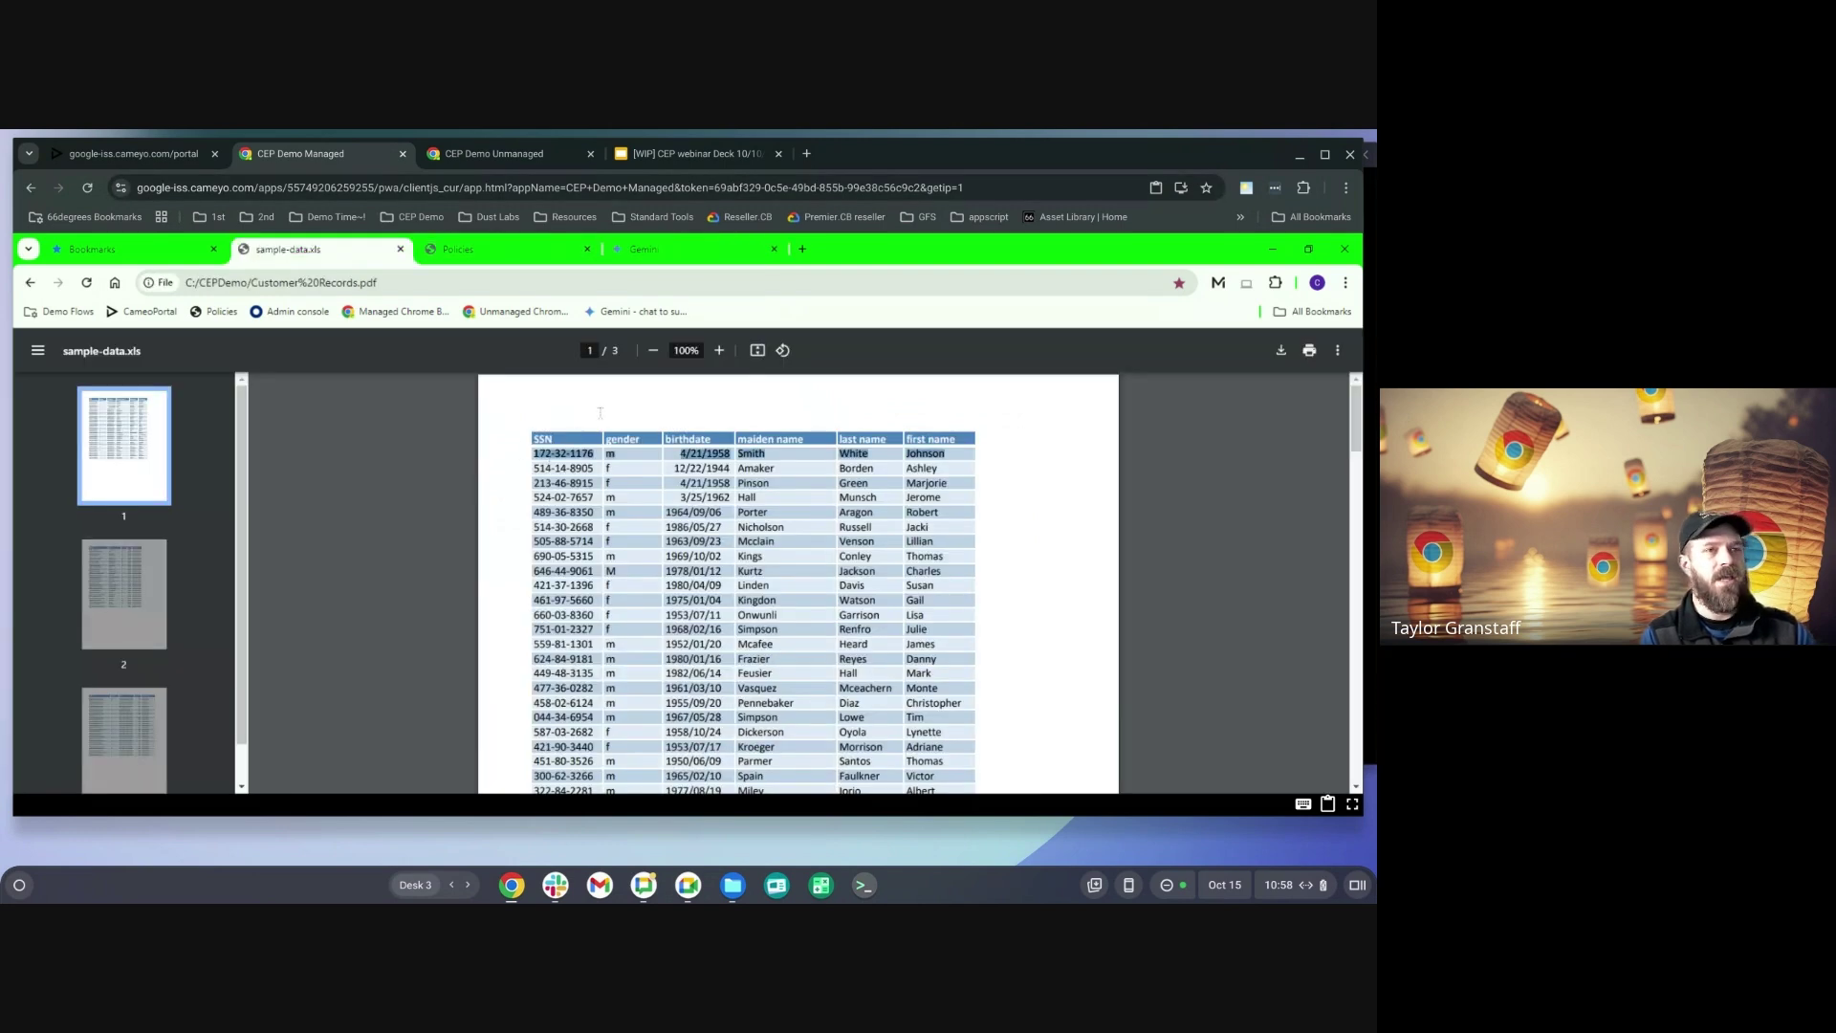
left_click(669, 248)
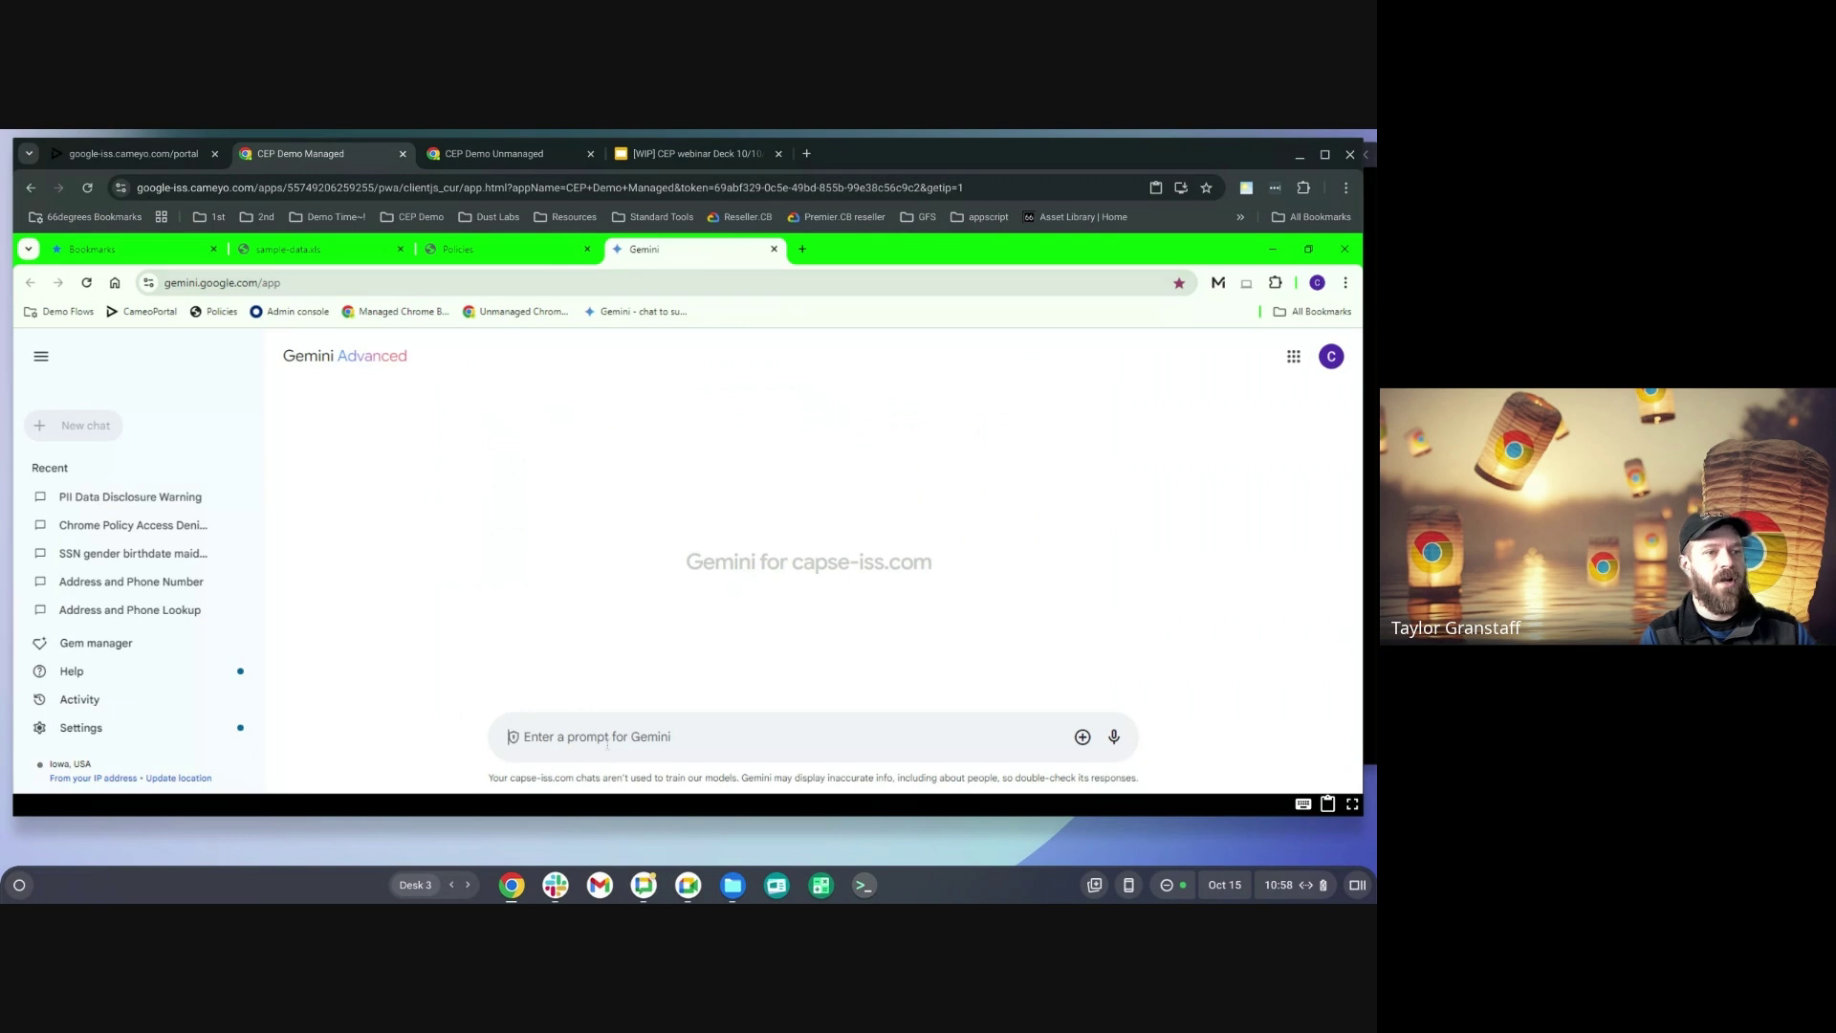
key("ctrl+v")
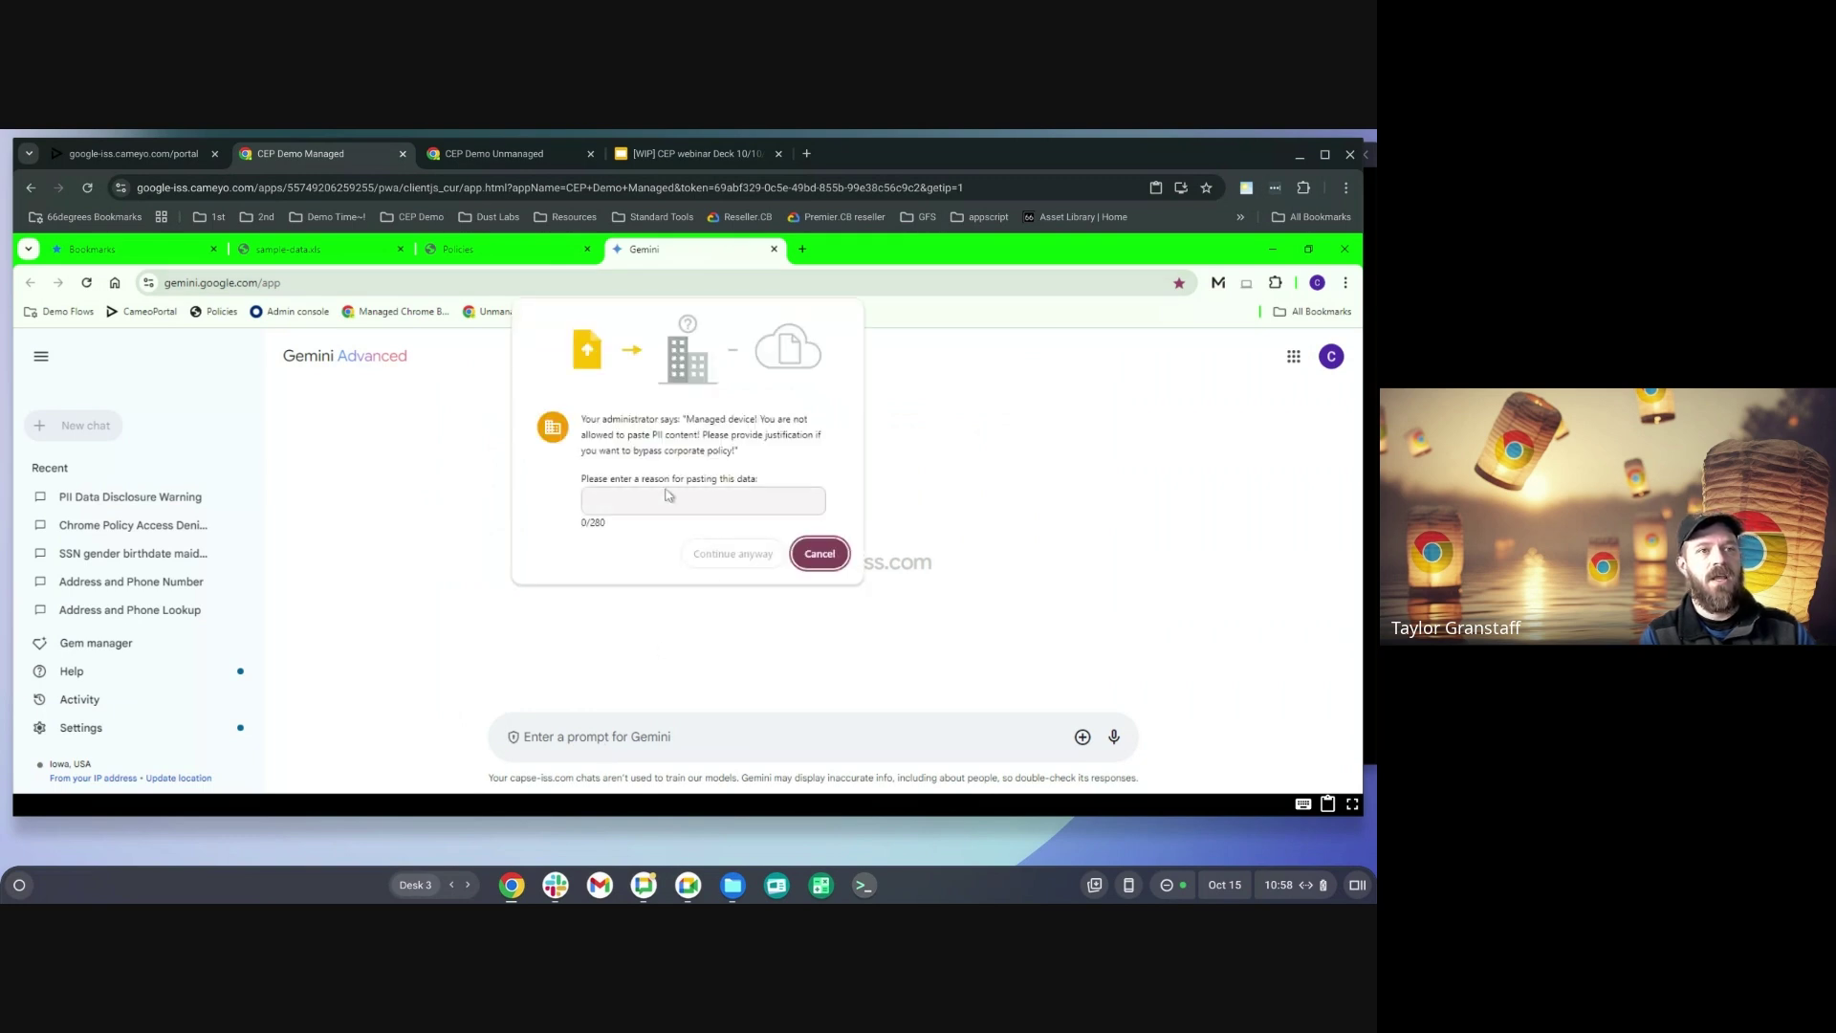
left_click(679, 498)
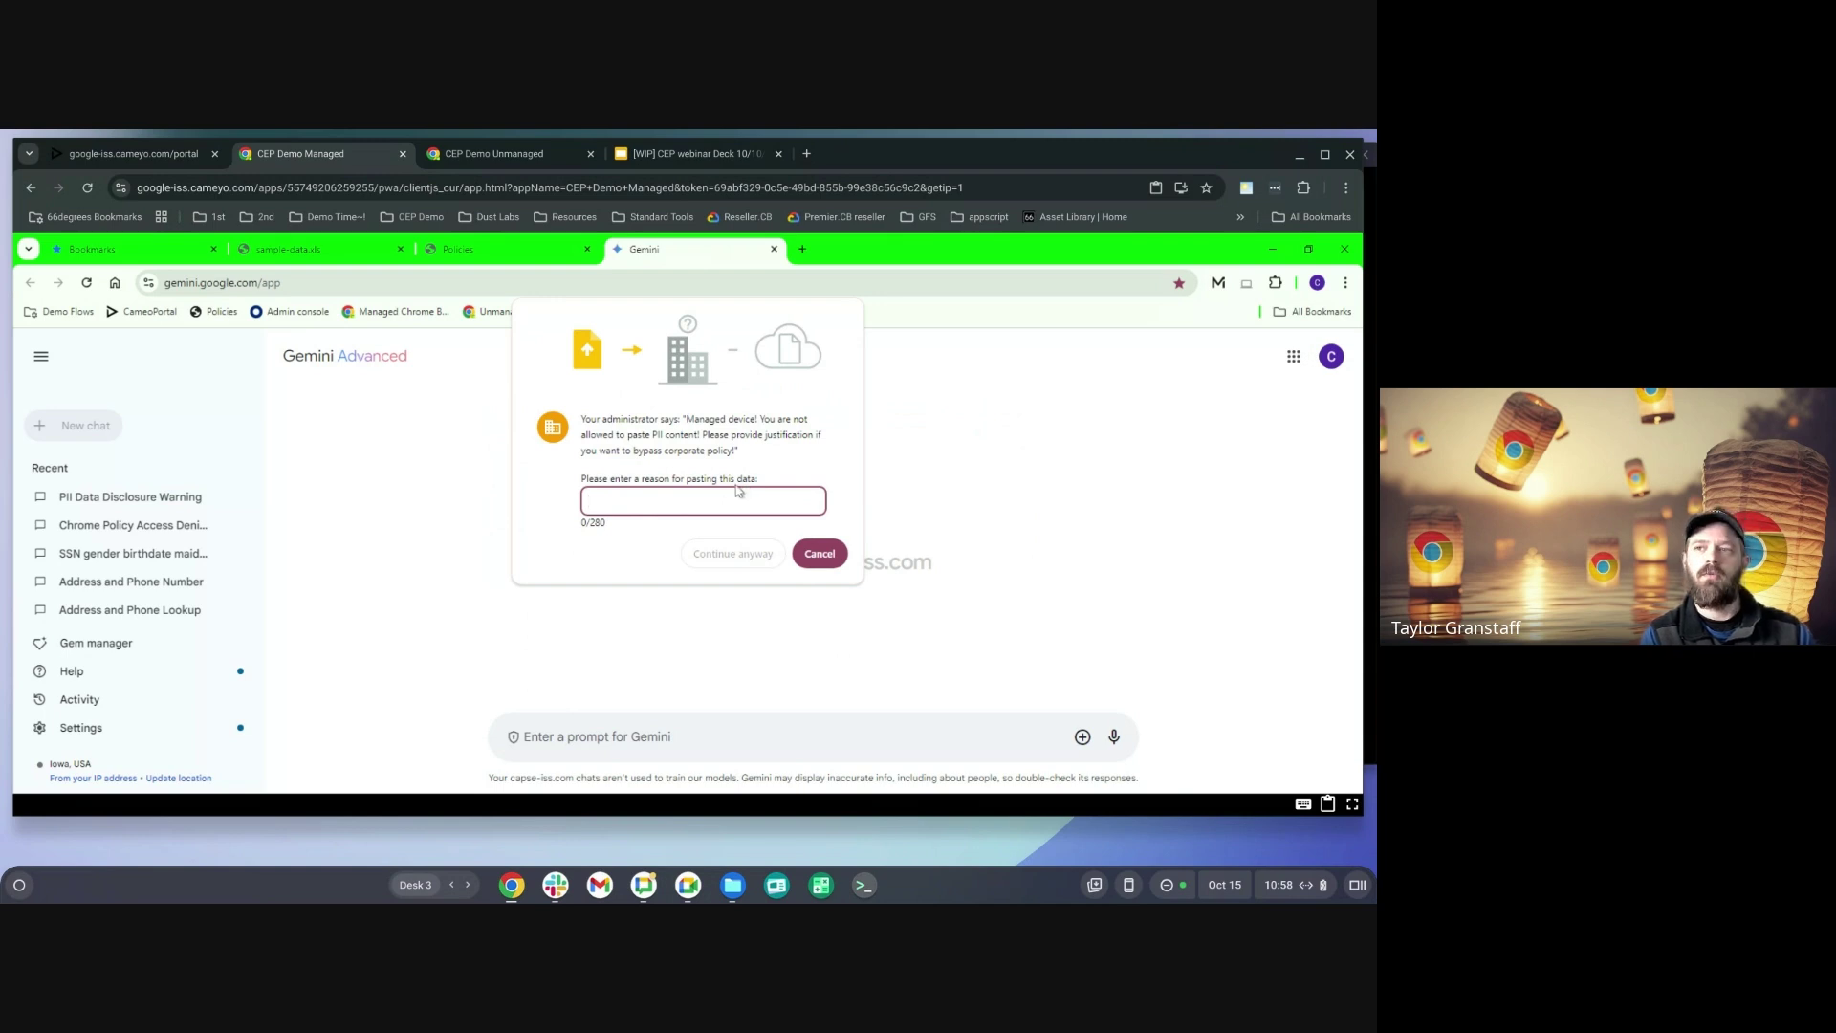
Cancel the Gemini paste, open Salesforce from Demo Flows > Managed Access Demo, and allow its notifications.
left_click(832, 556)
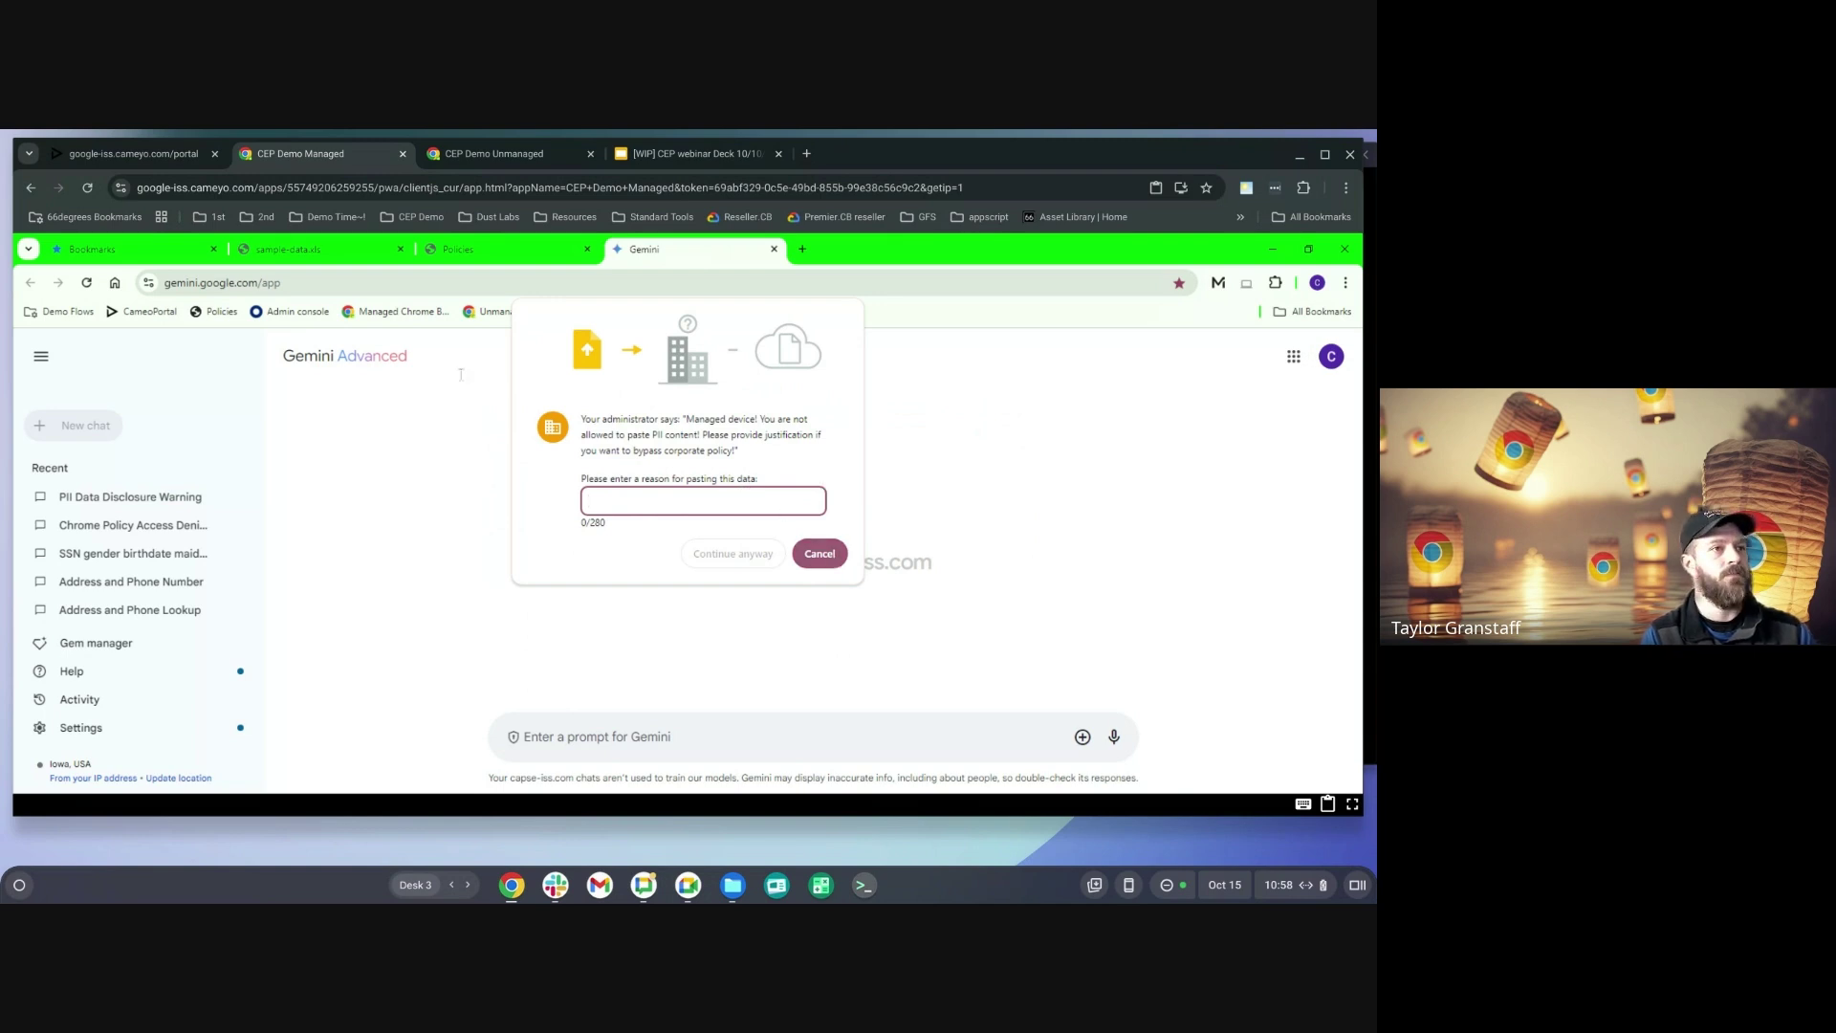
left_click(62, 317)
mouse_move(145, 435)
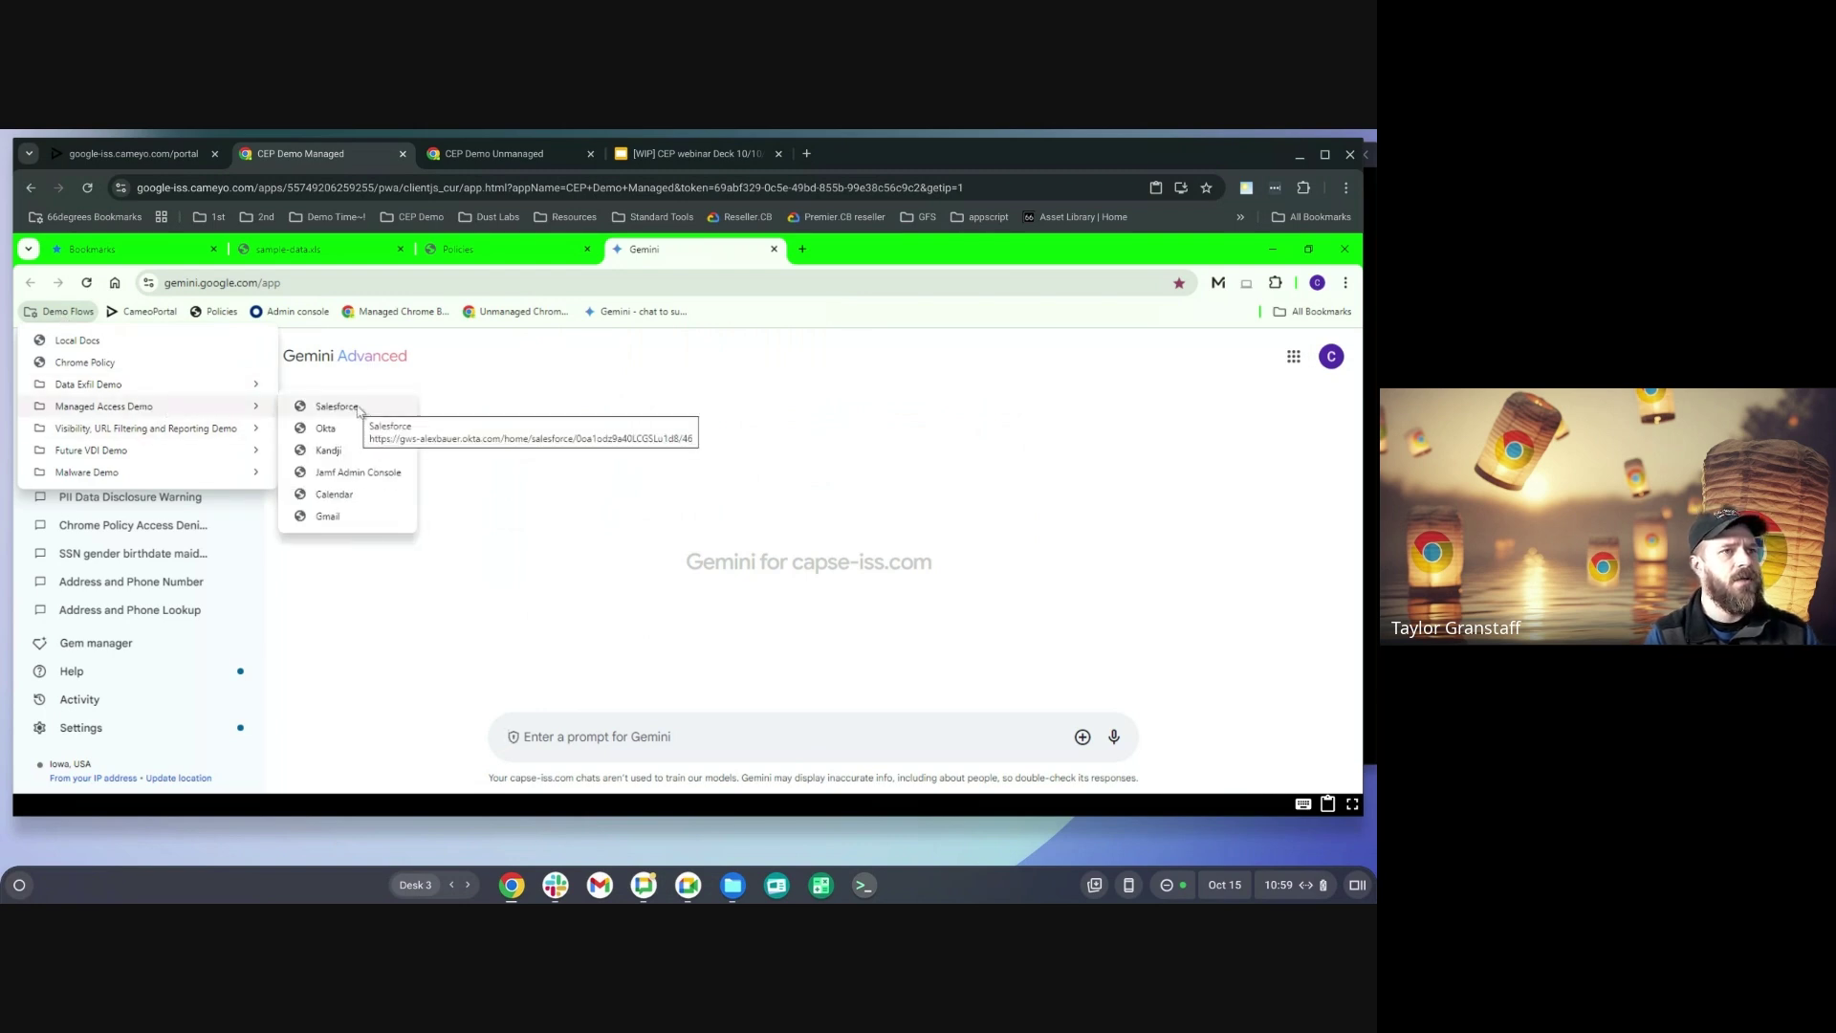
left_click(336, 407)
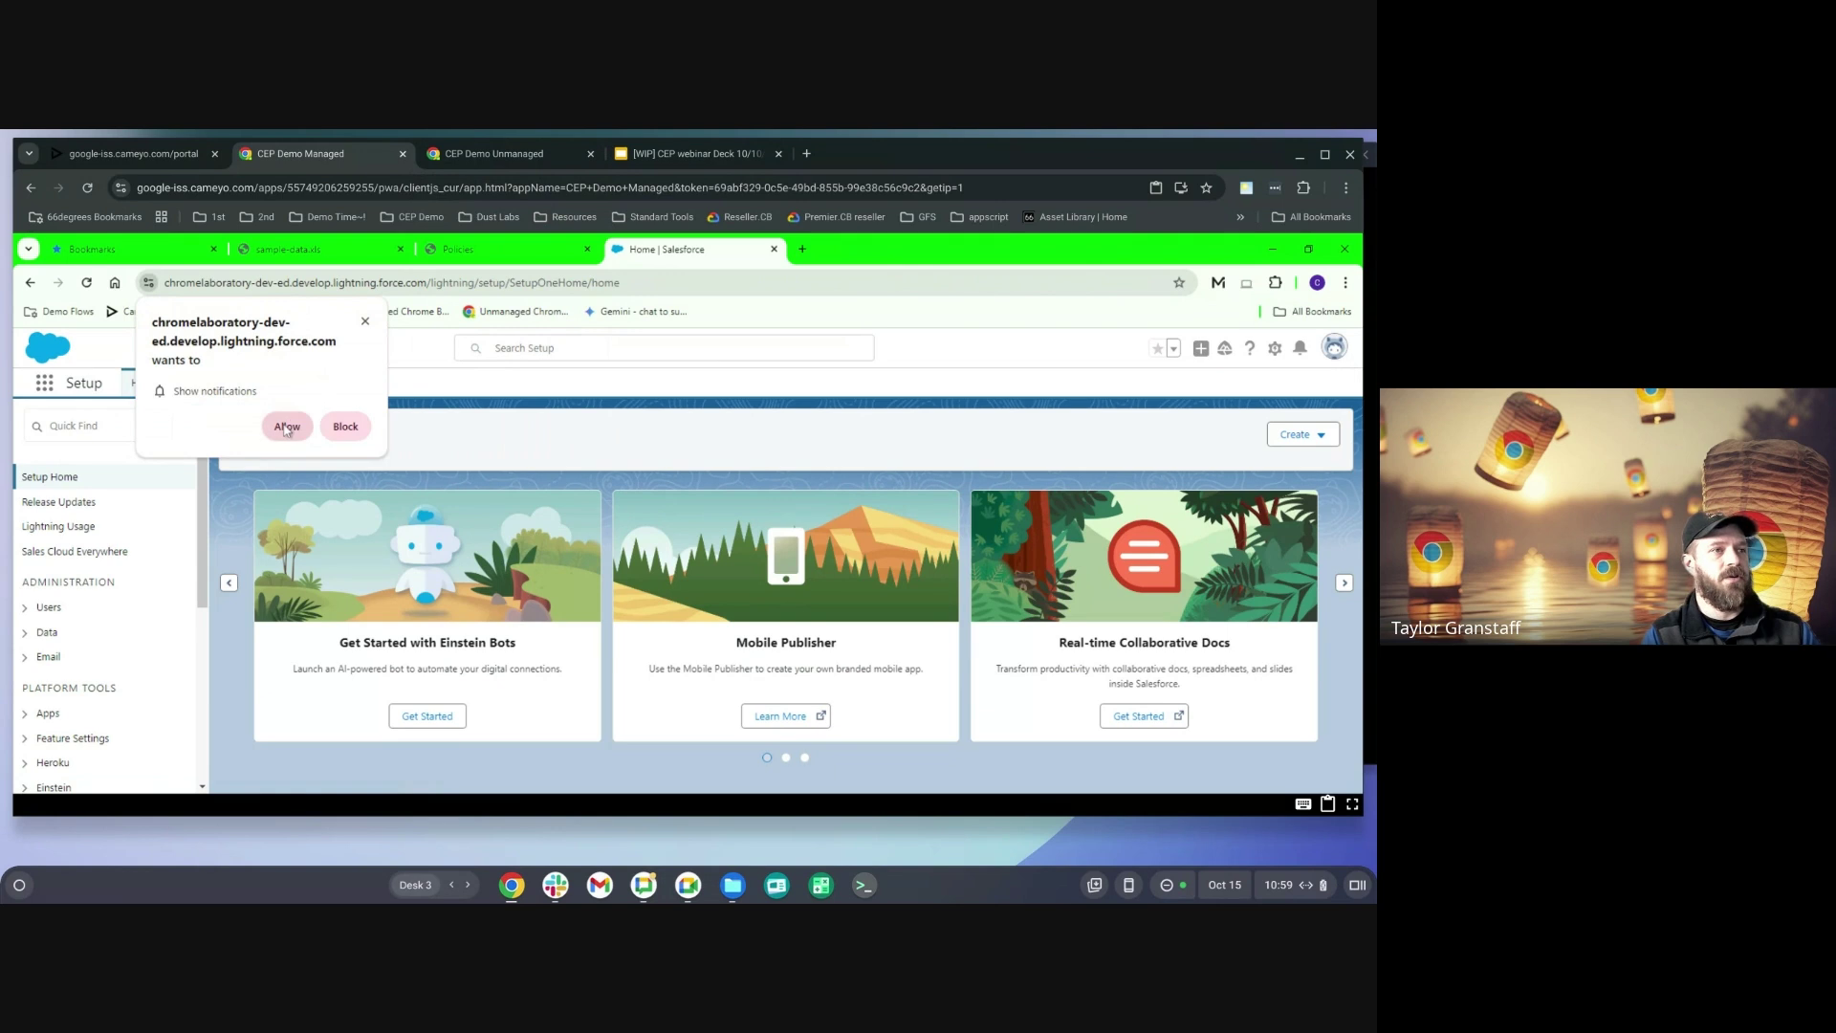
left_click(286, 428)
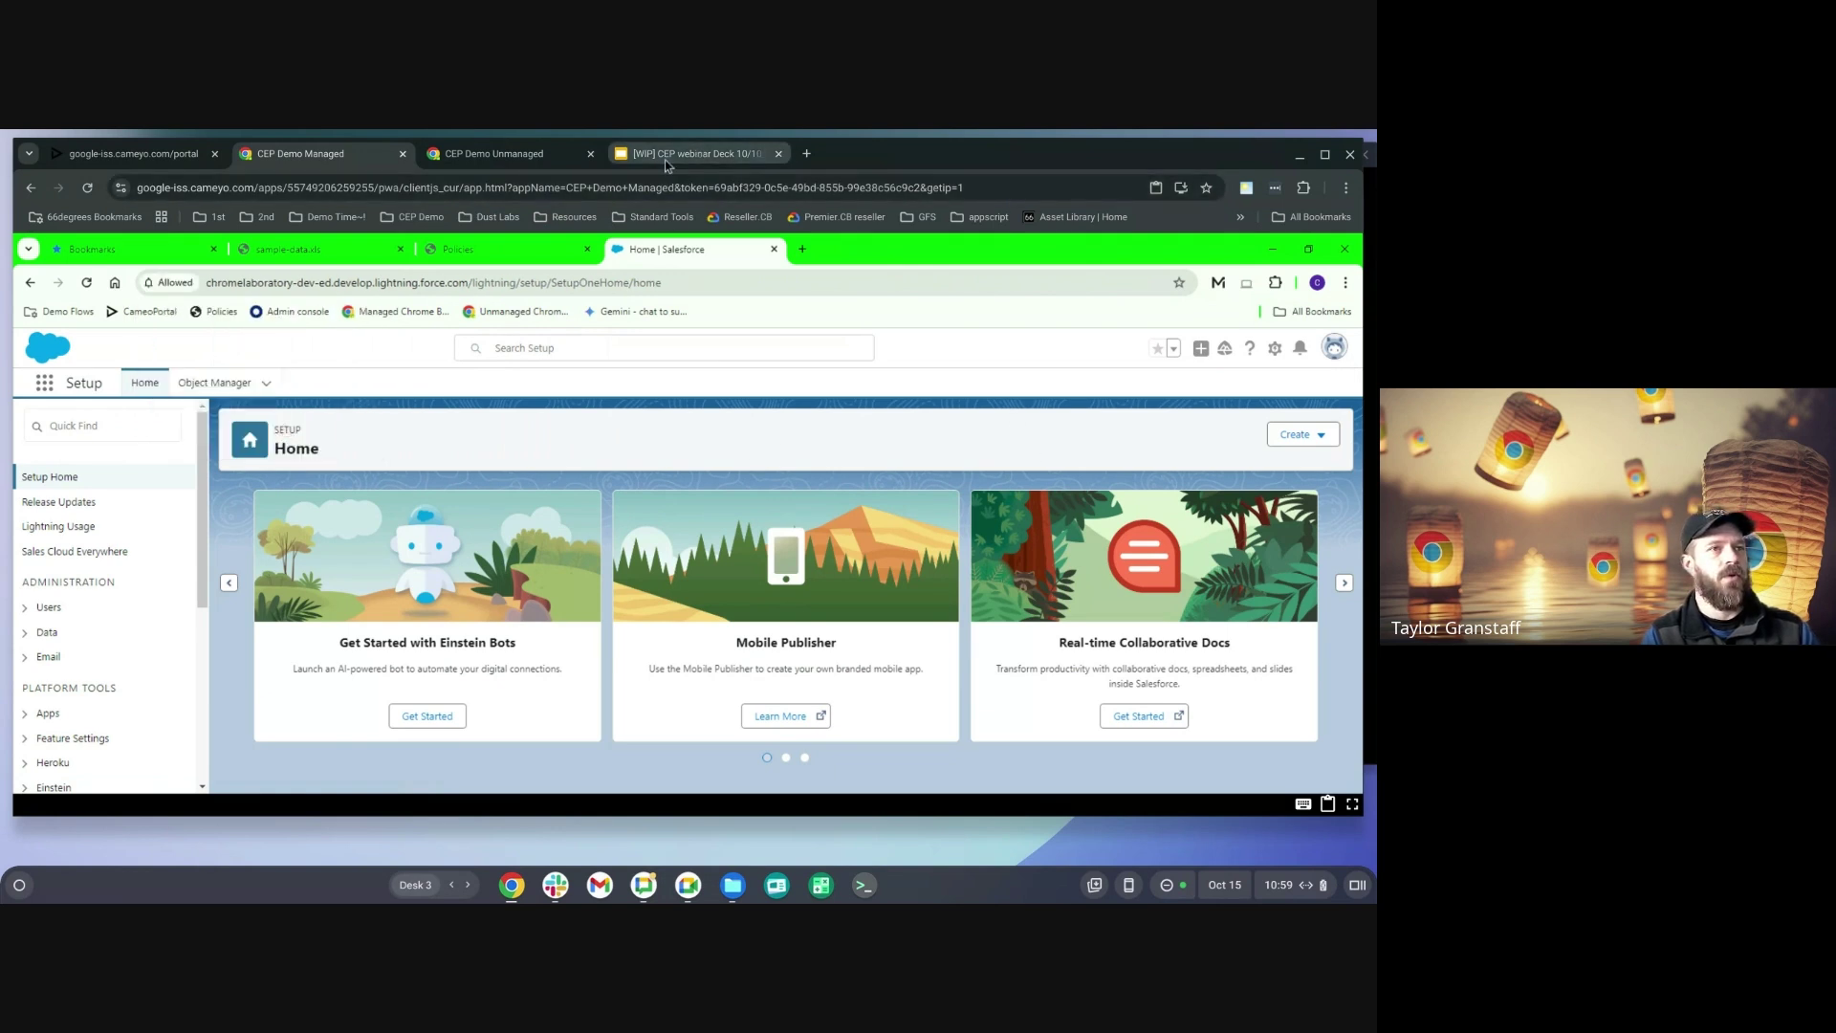
From the unmanaged profile, launch Salesforce from the demo bookmarks and hit Okta's no-permission error.
left_click(515, 161)
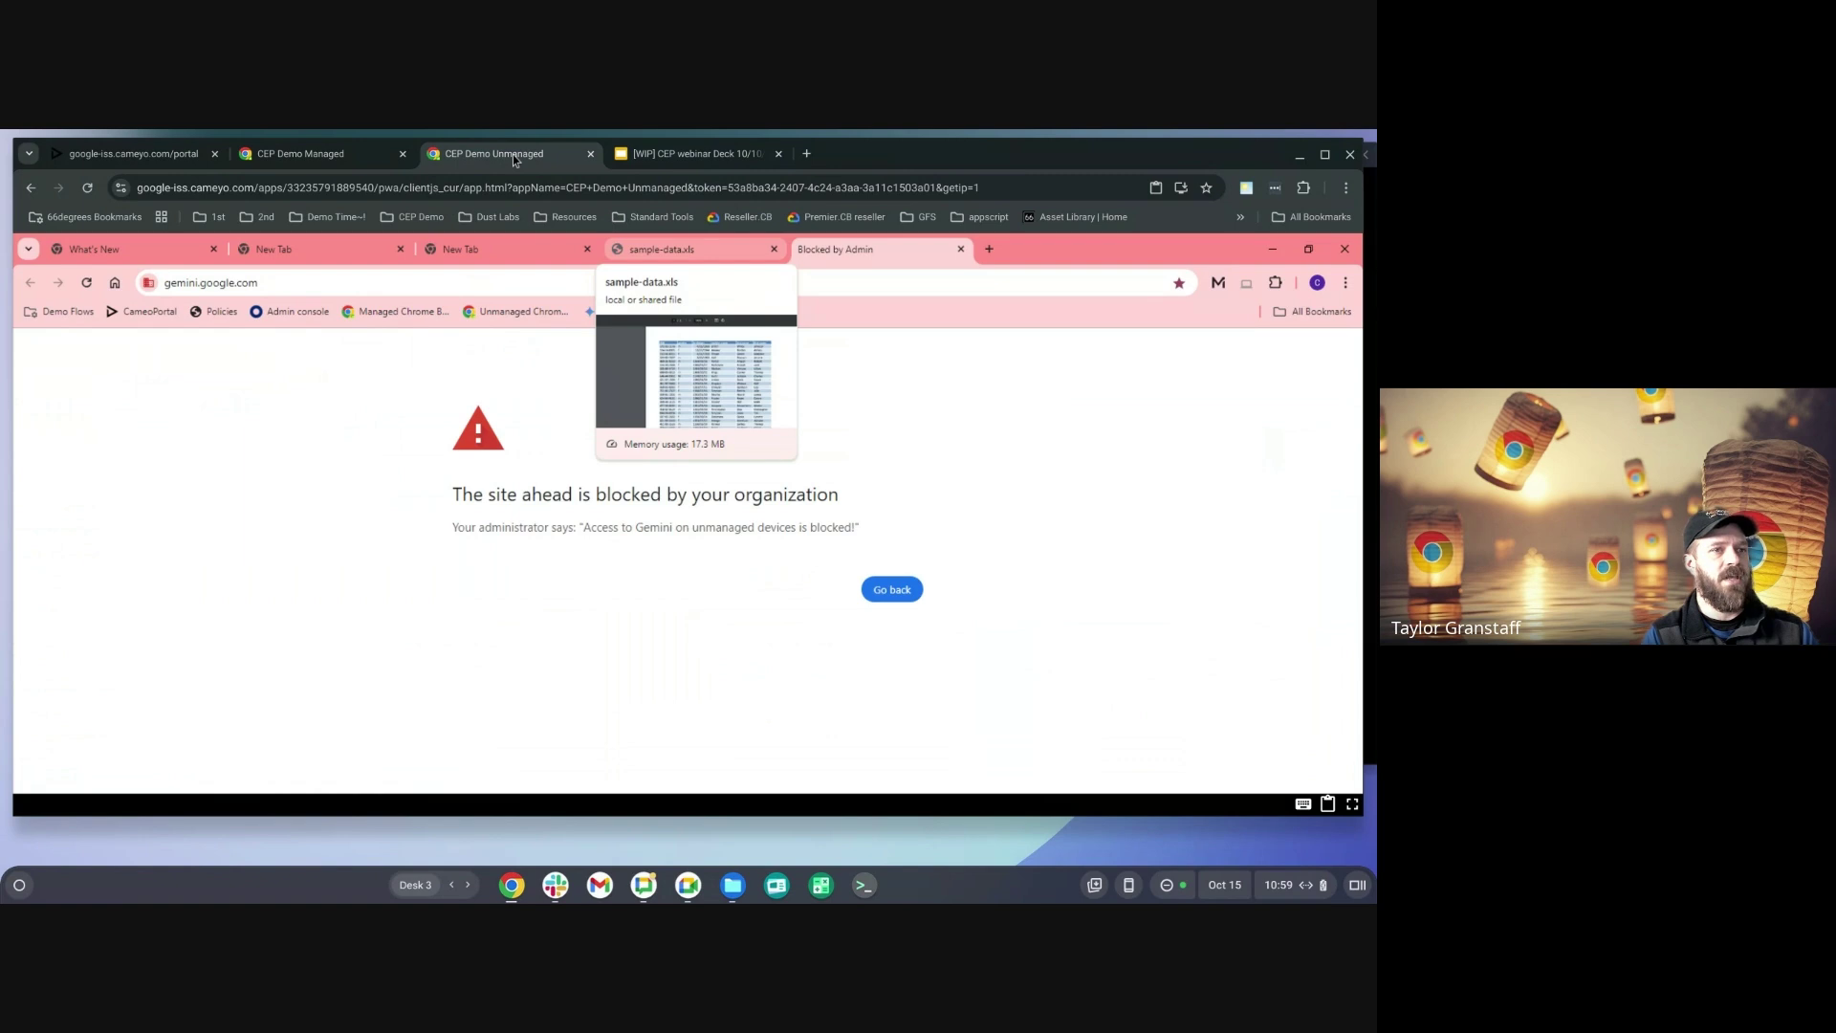
left_click(59, 311)
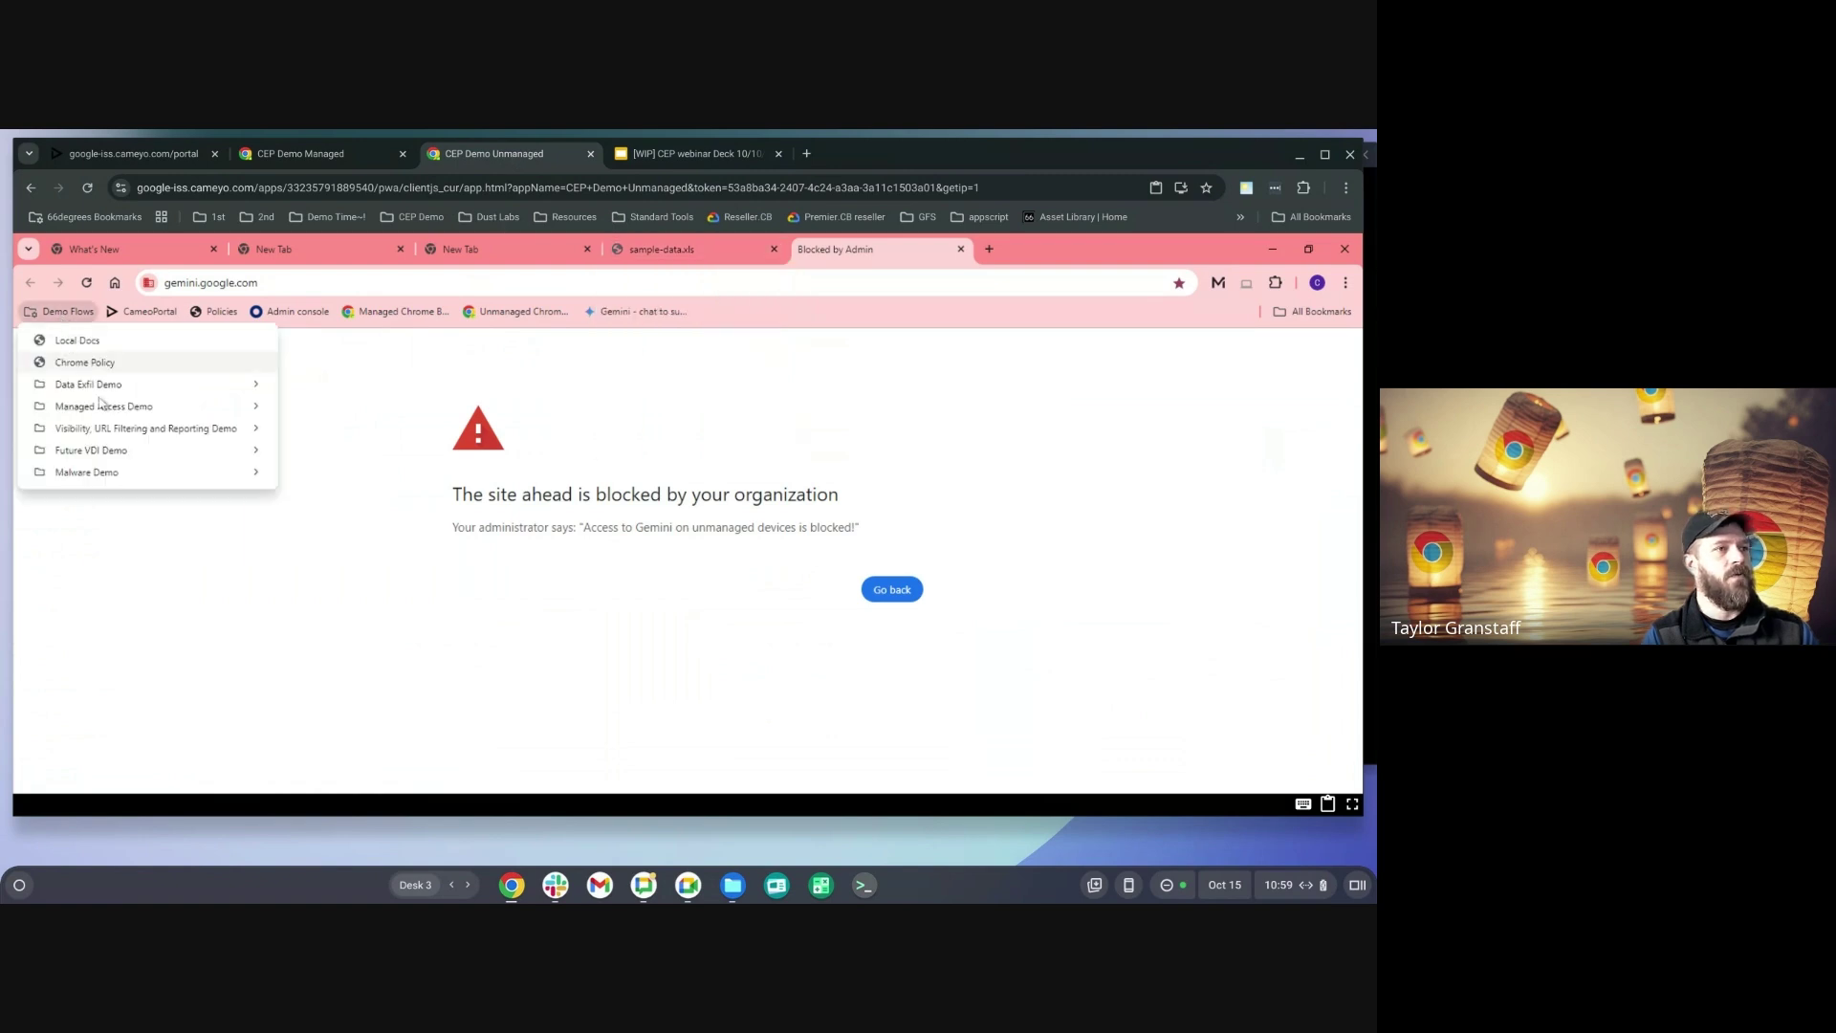
mouse_move(134, 406)
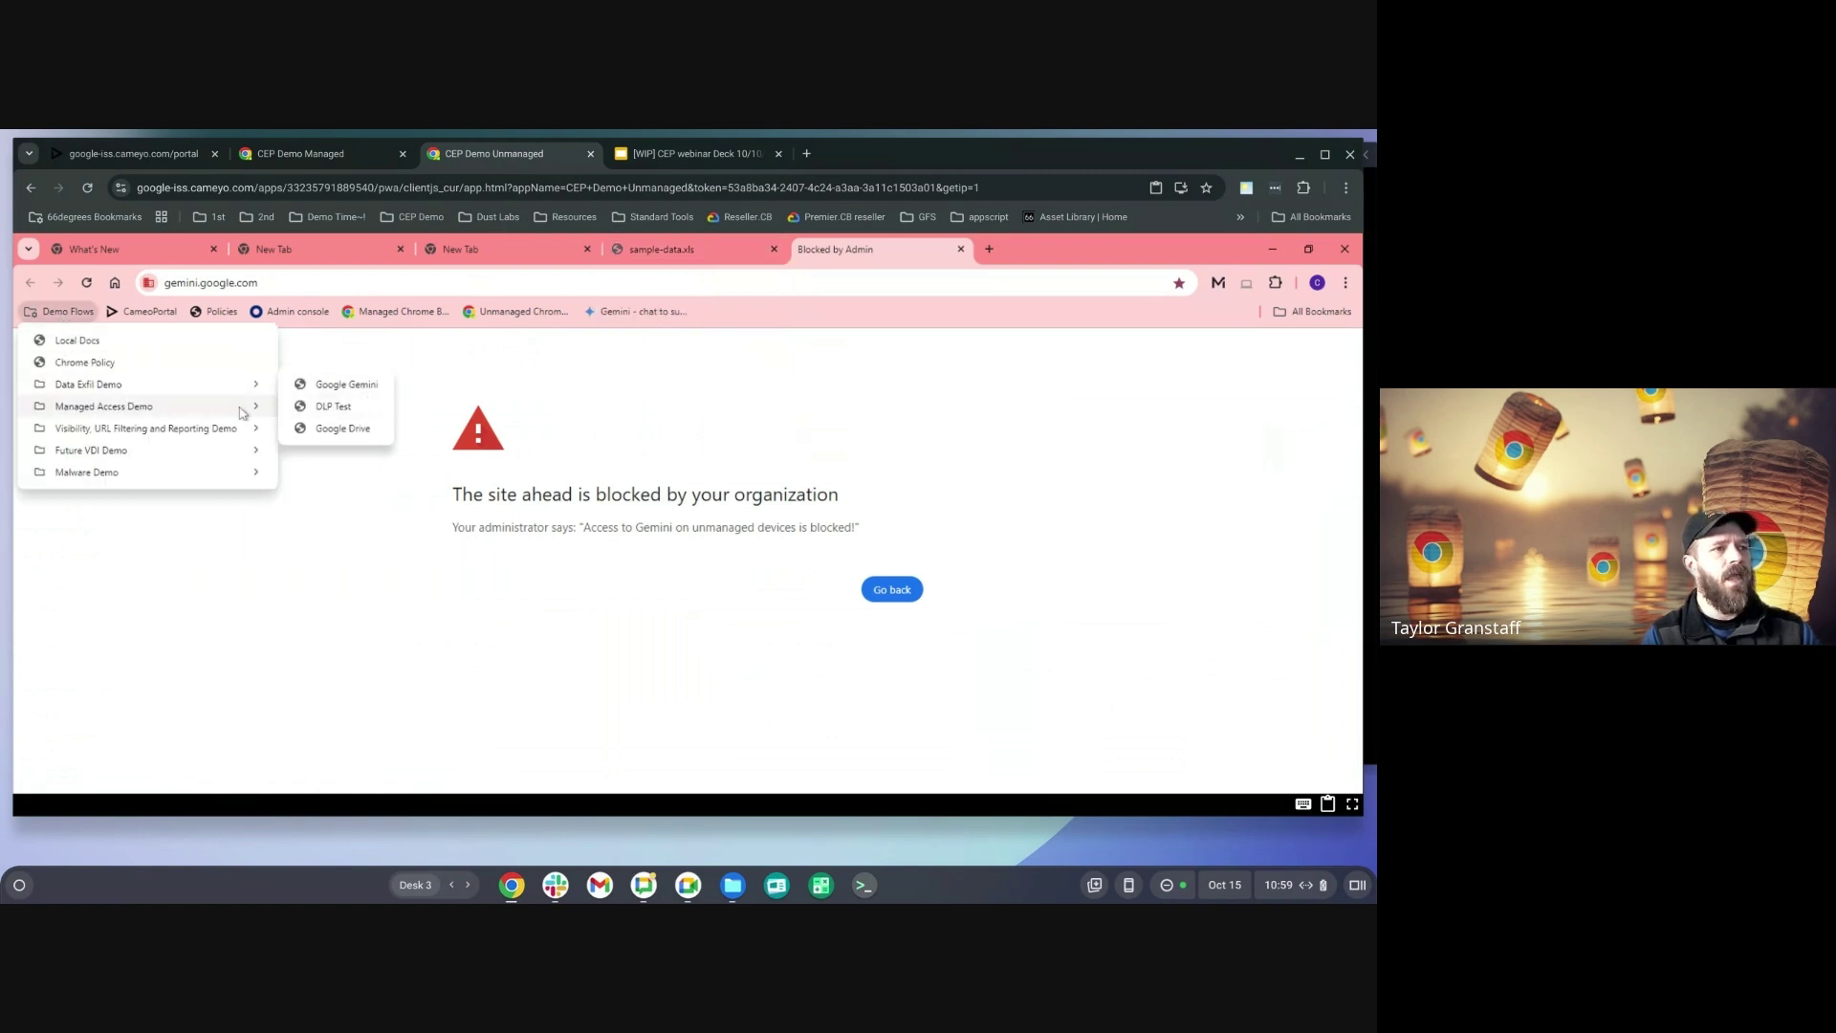
mouse_move(257, 411)
left_click(340, 413)
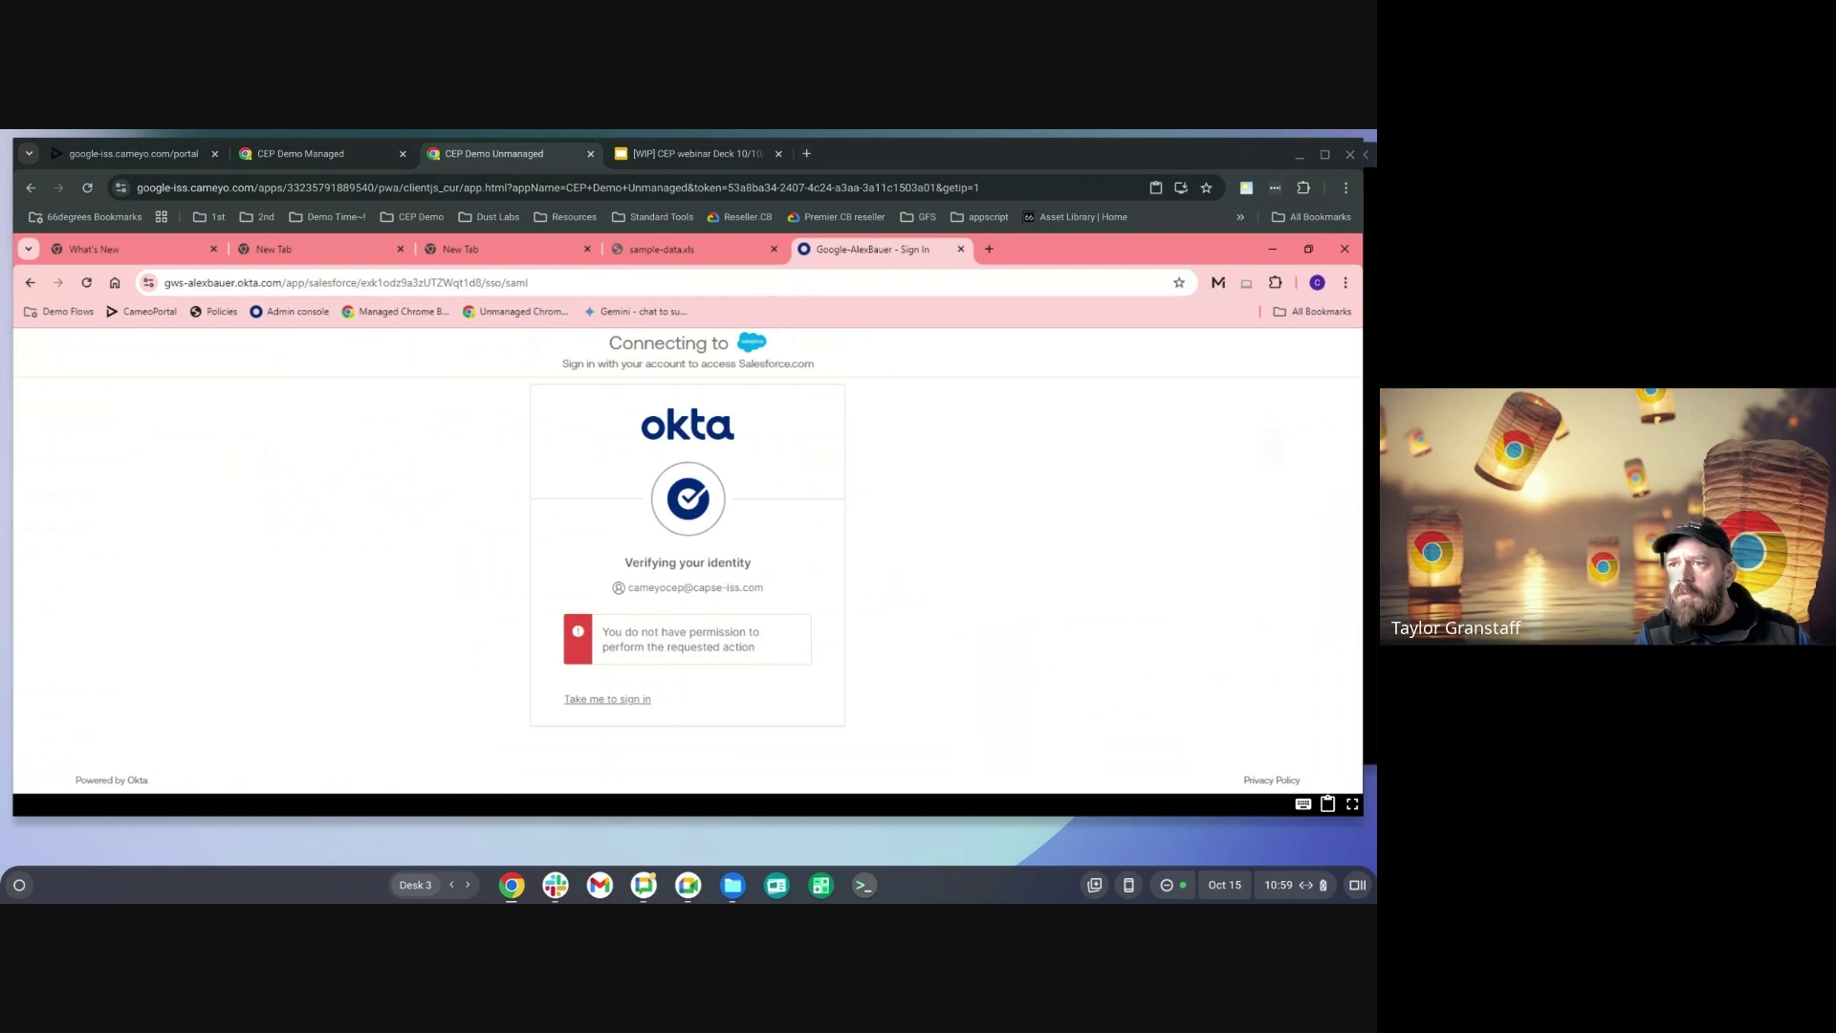
Load chrome://connectors-internals in a new tab of the unmanaged profile.
left_click(989, 248)
type("chrome://connectors-internals")
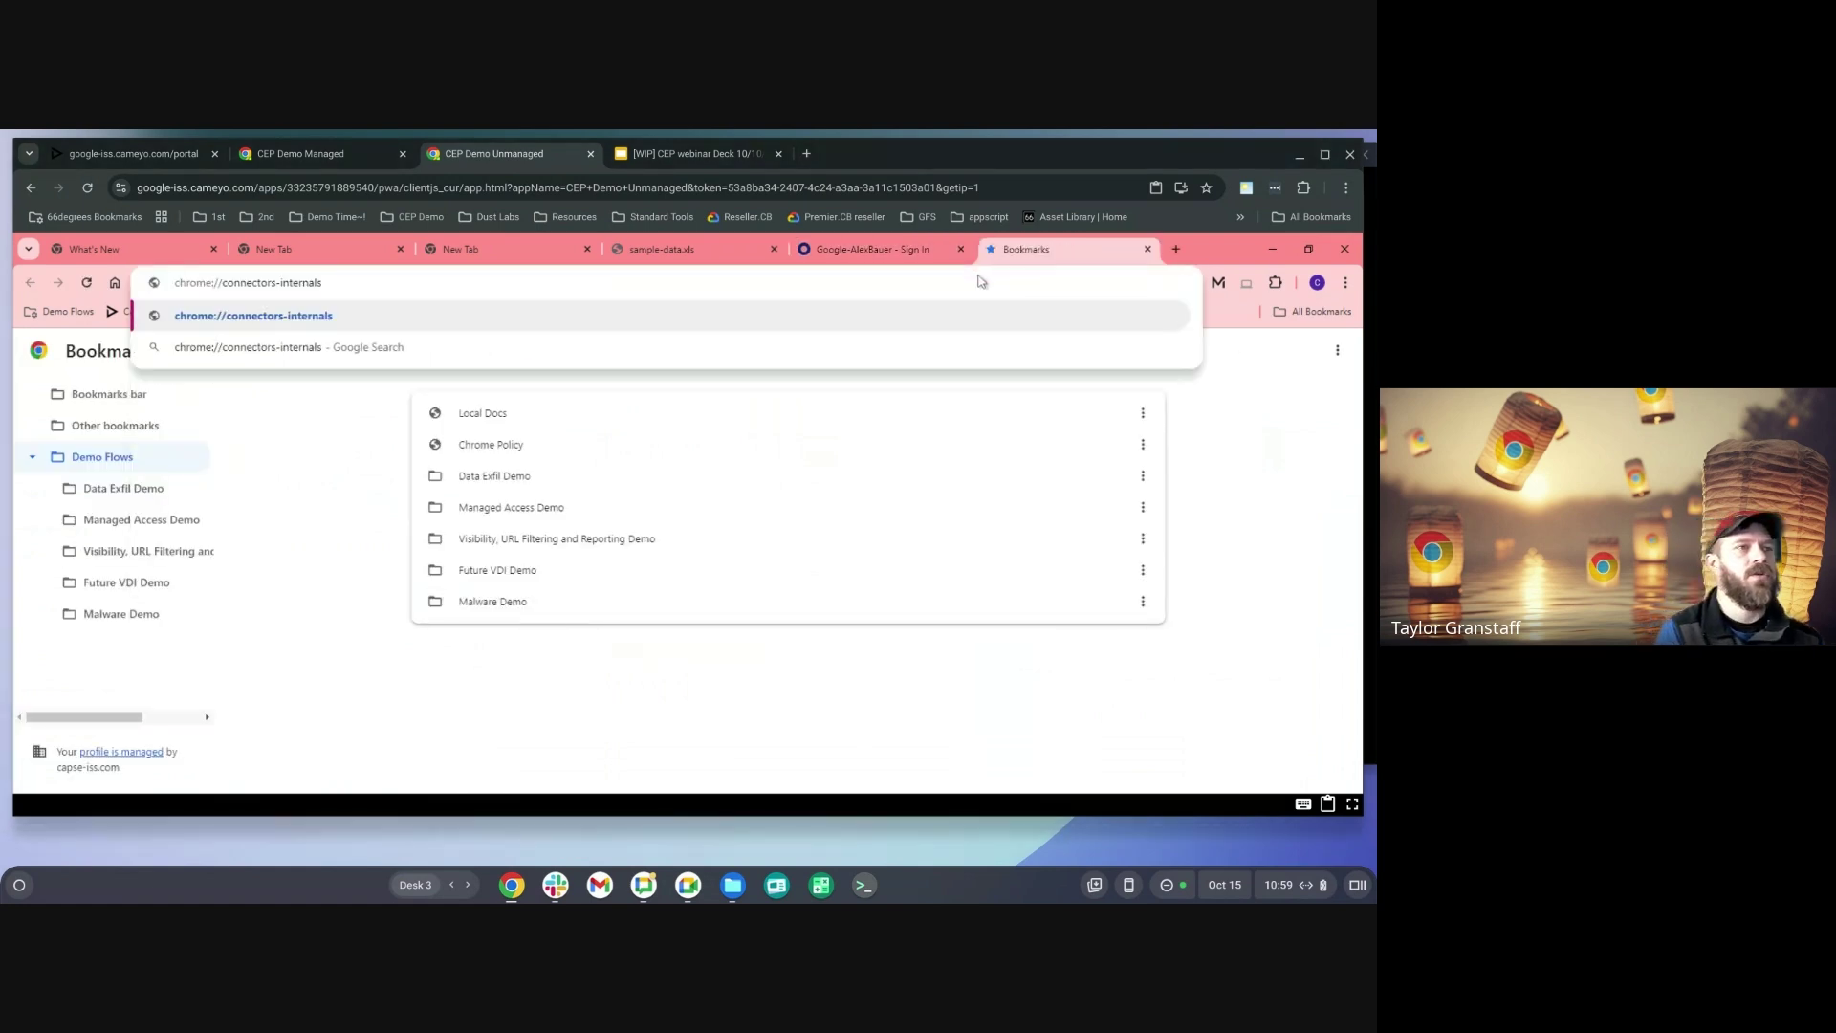
key("Return")
Zoom in to show the Device Trust Connector not enabled and its signals, then reset zoom.
scroll(363, 511, "down", 1)
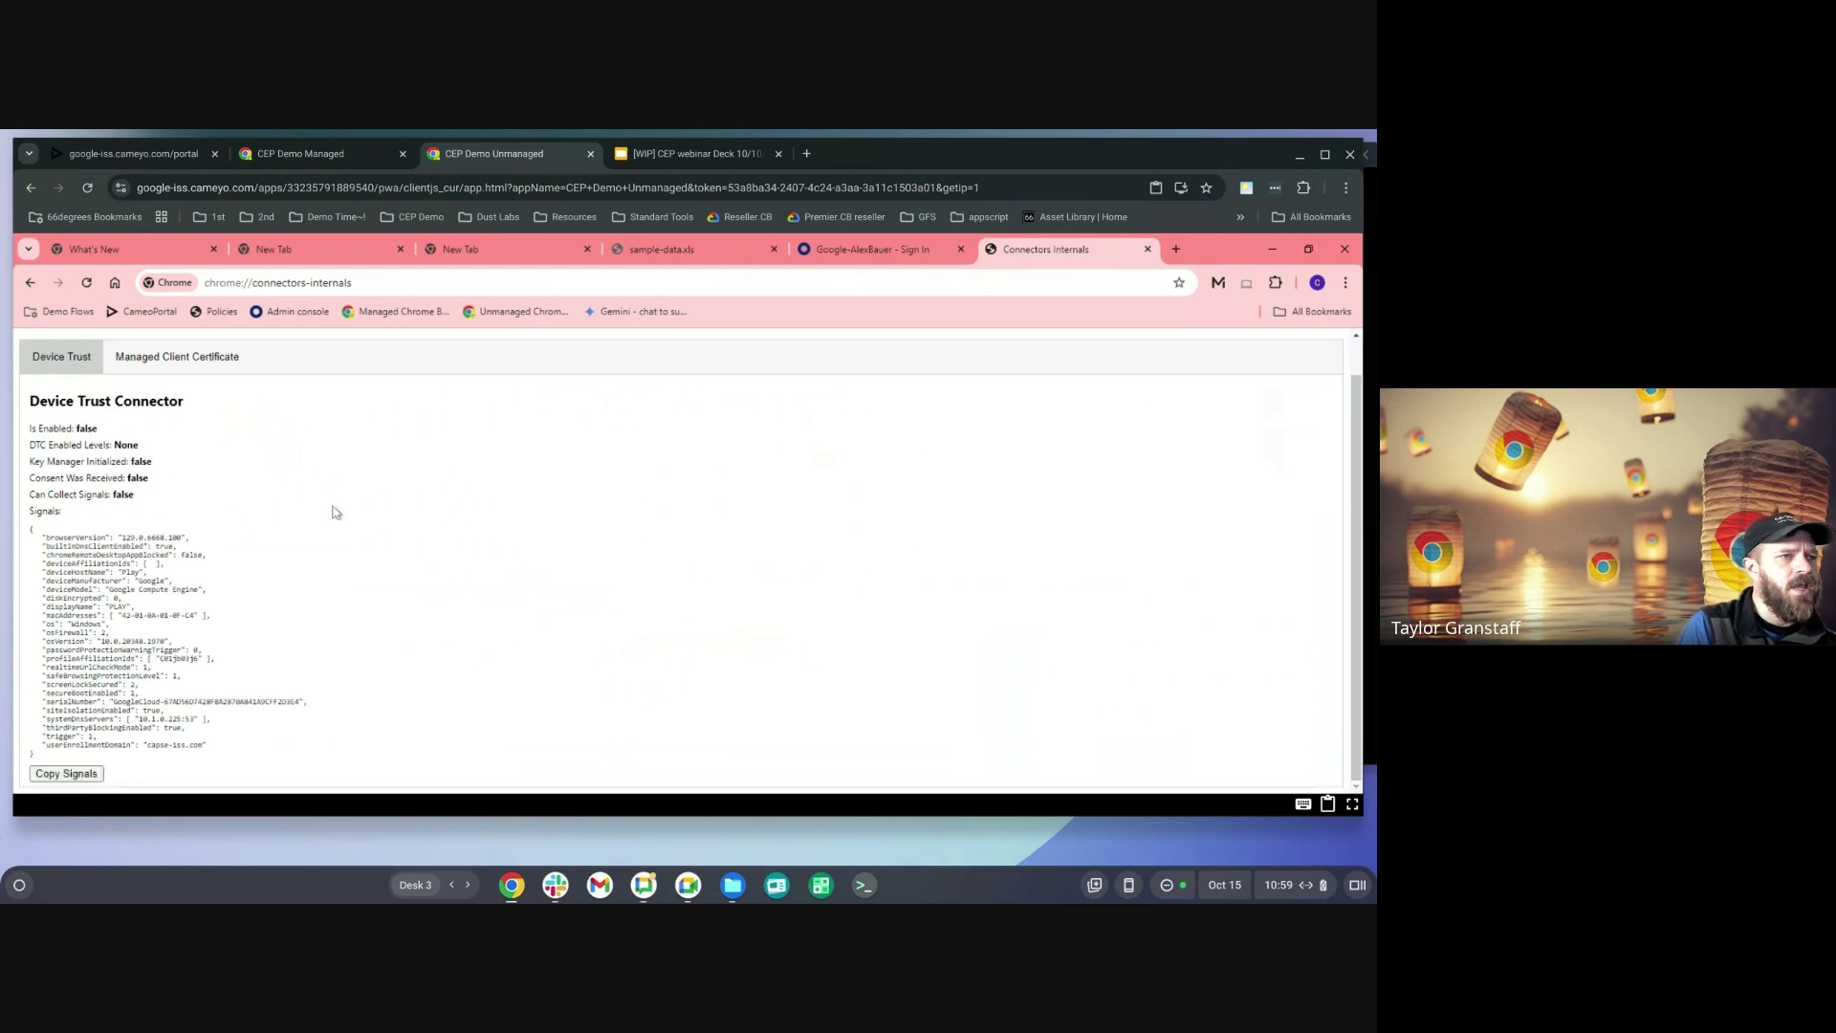
key("ctrl+equal")
key("ctrl+equal")
key("ctrl+equal")
key("ctrl+equal")
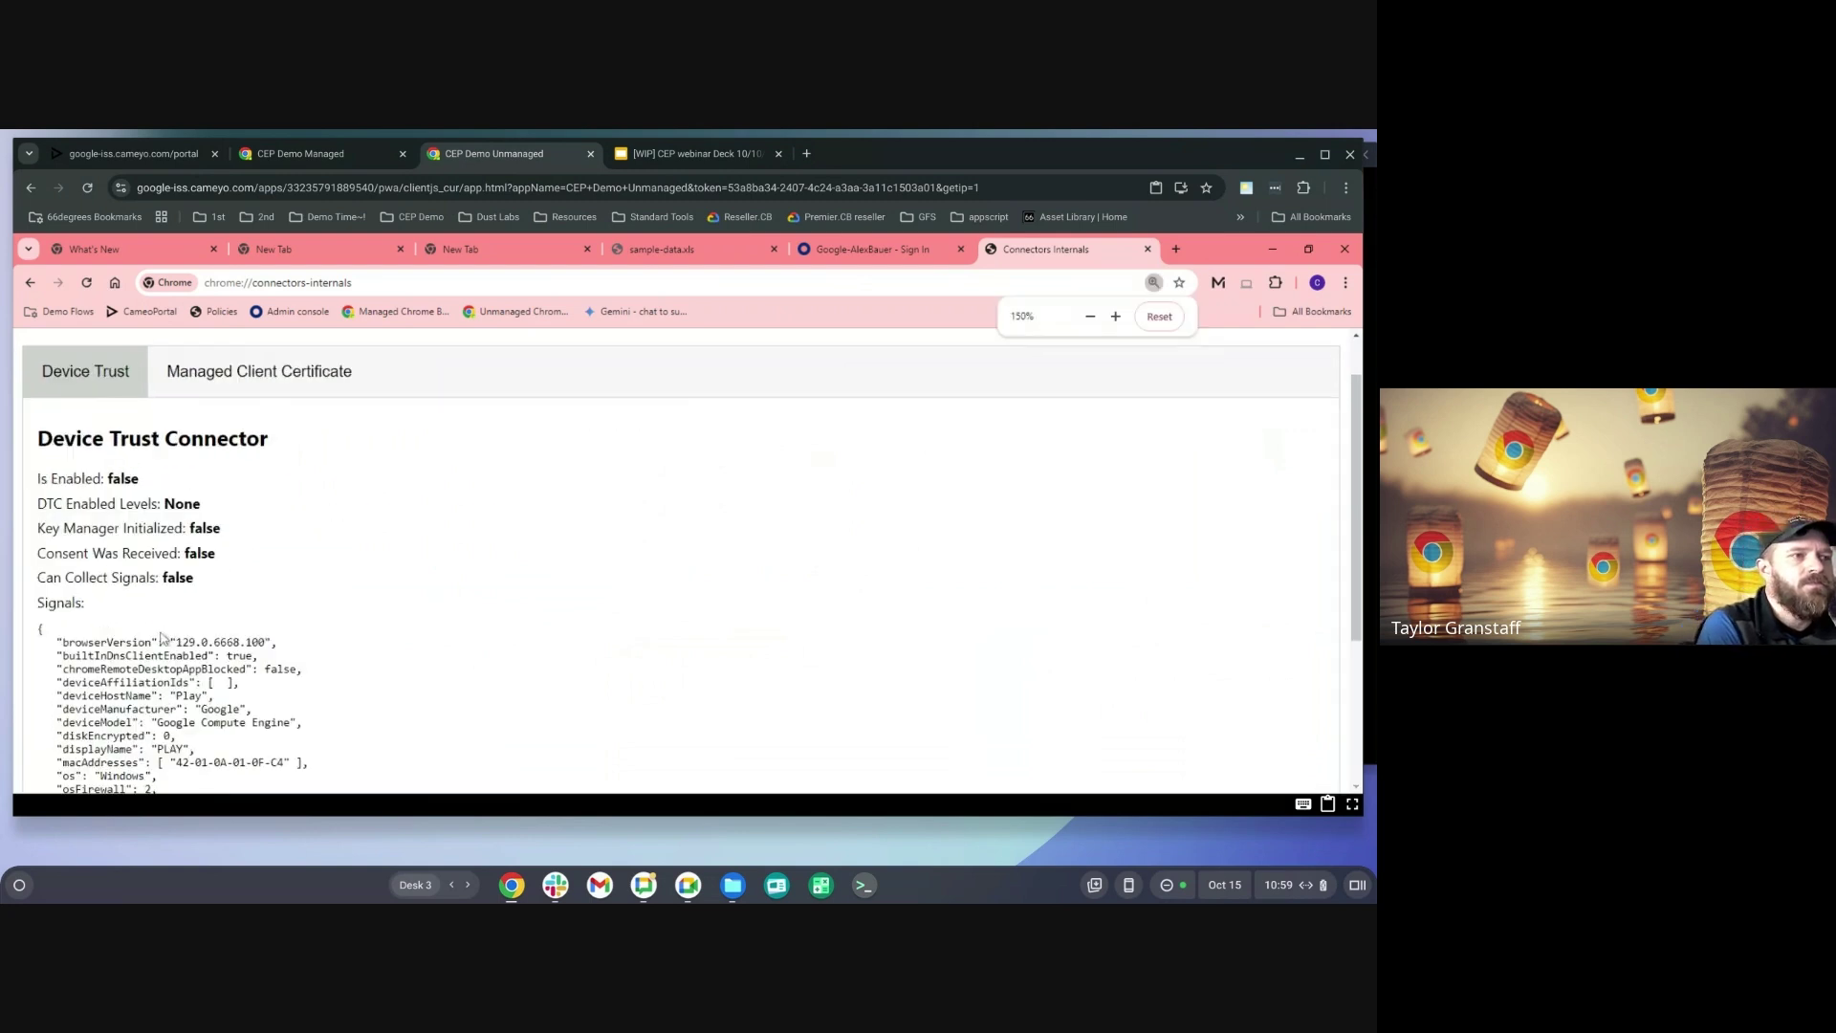
scroll(359, 634, "down", 5)
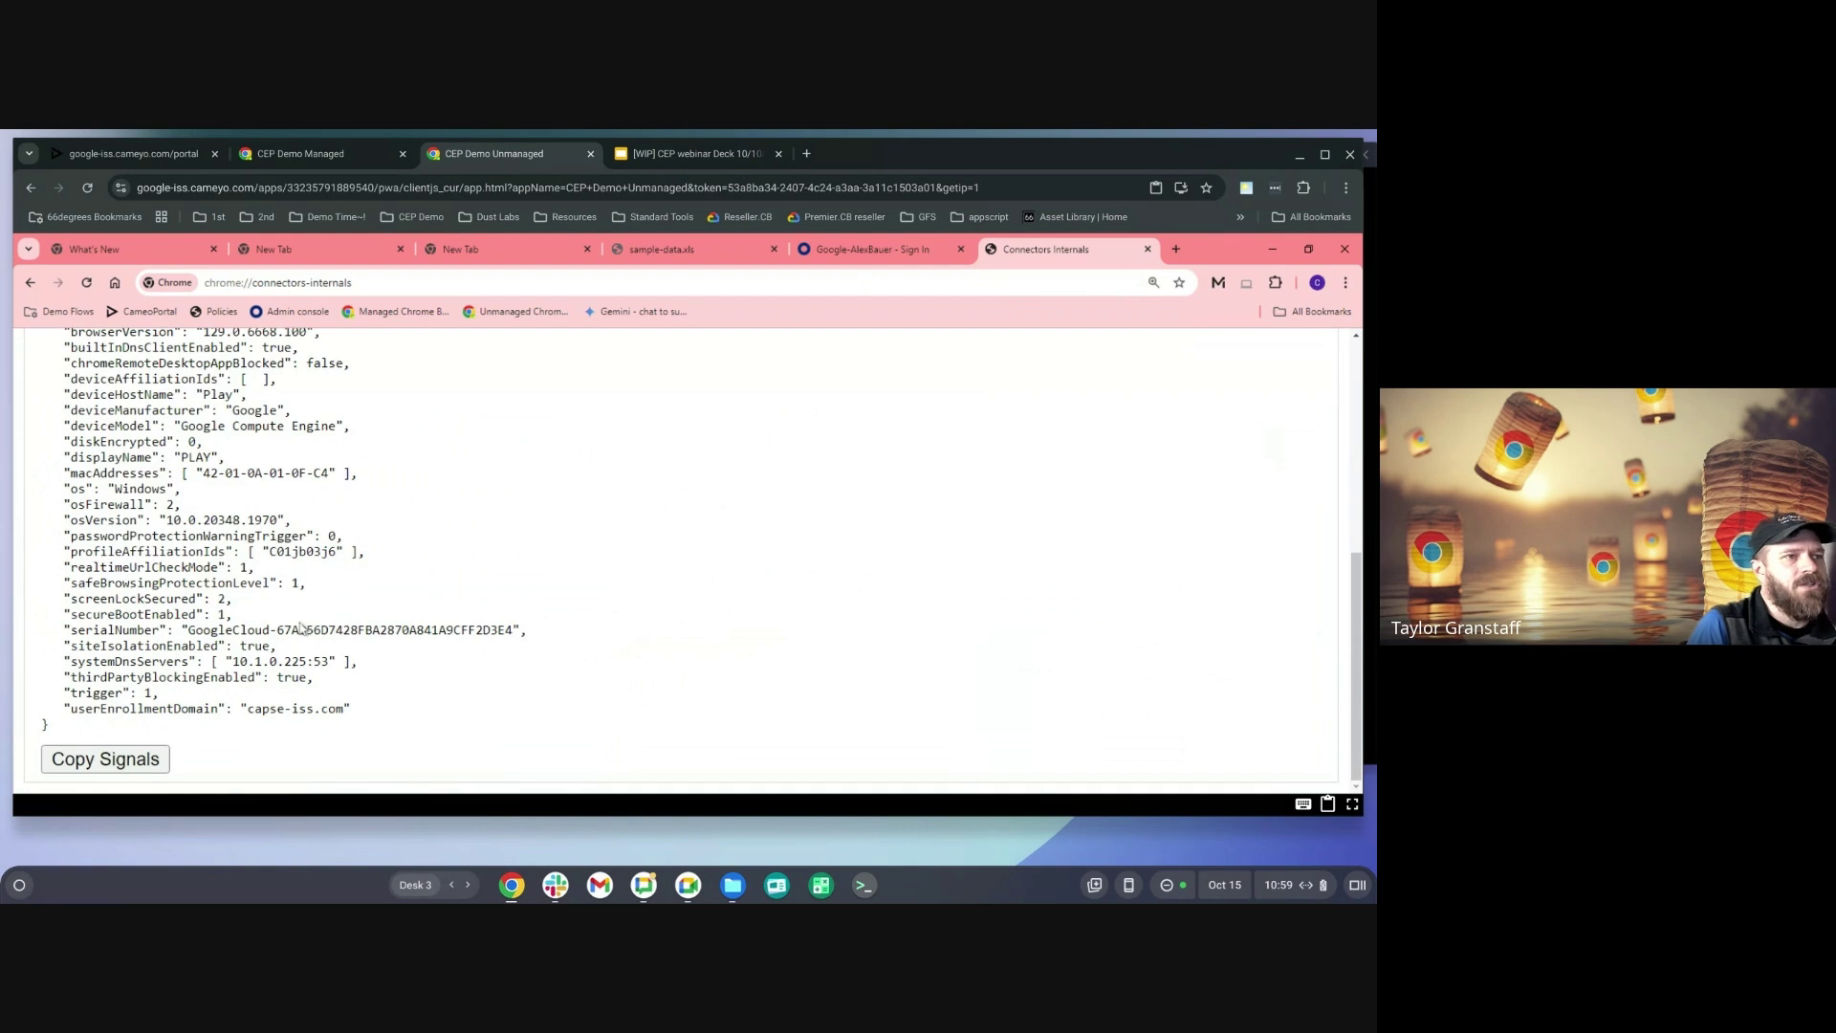
scroll(300, 627, "up", 3)
scroll(300, 628, "up", 5)
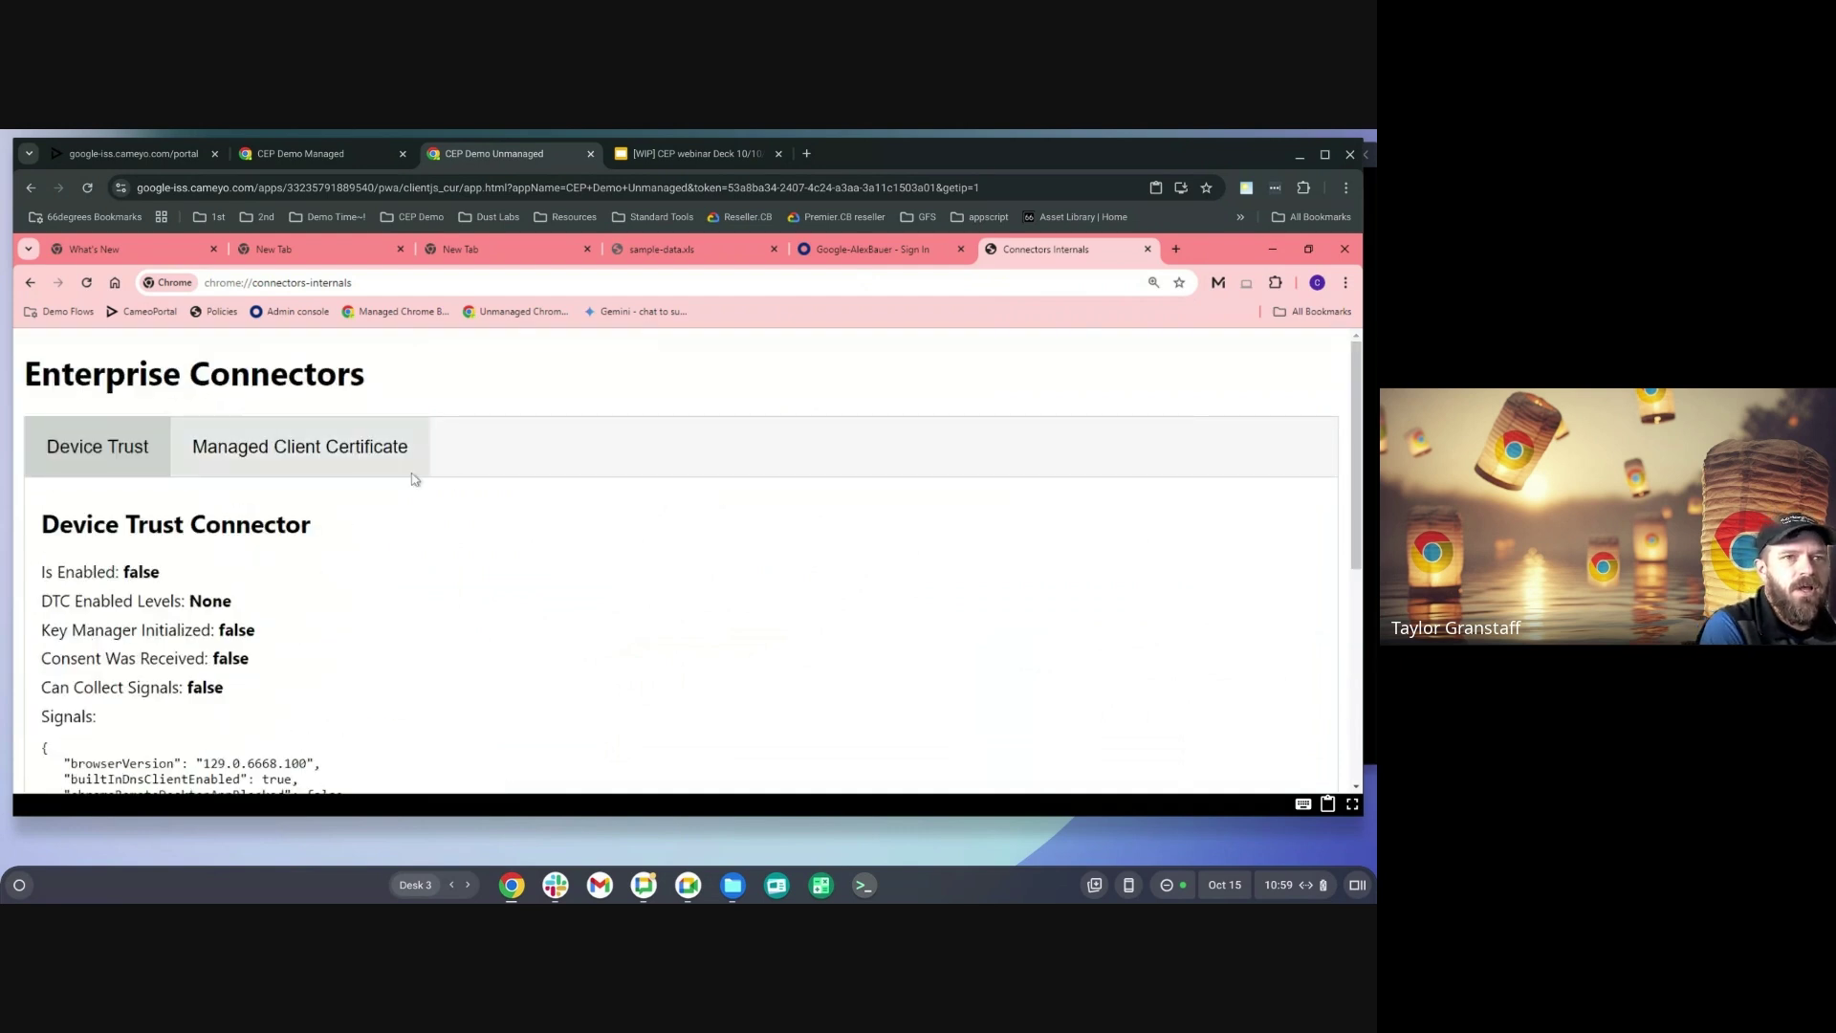
key("ctrl+0")
scroll(814, 492, "down", 1)
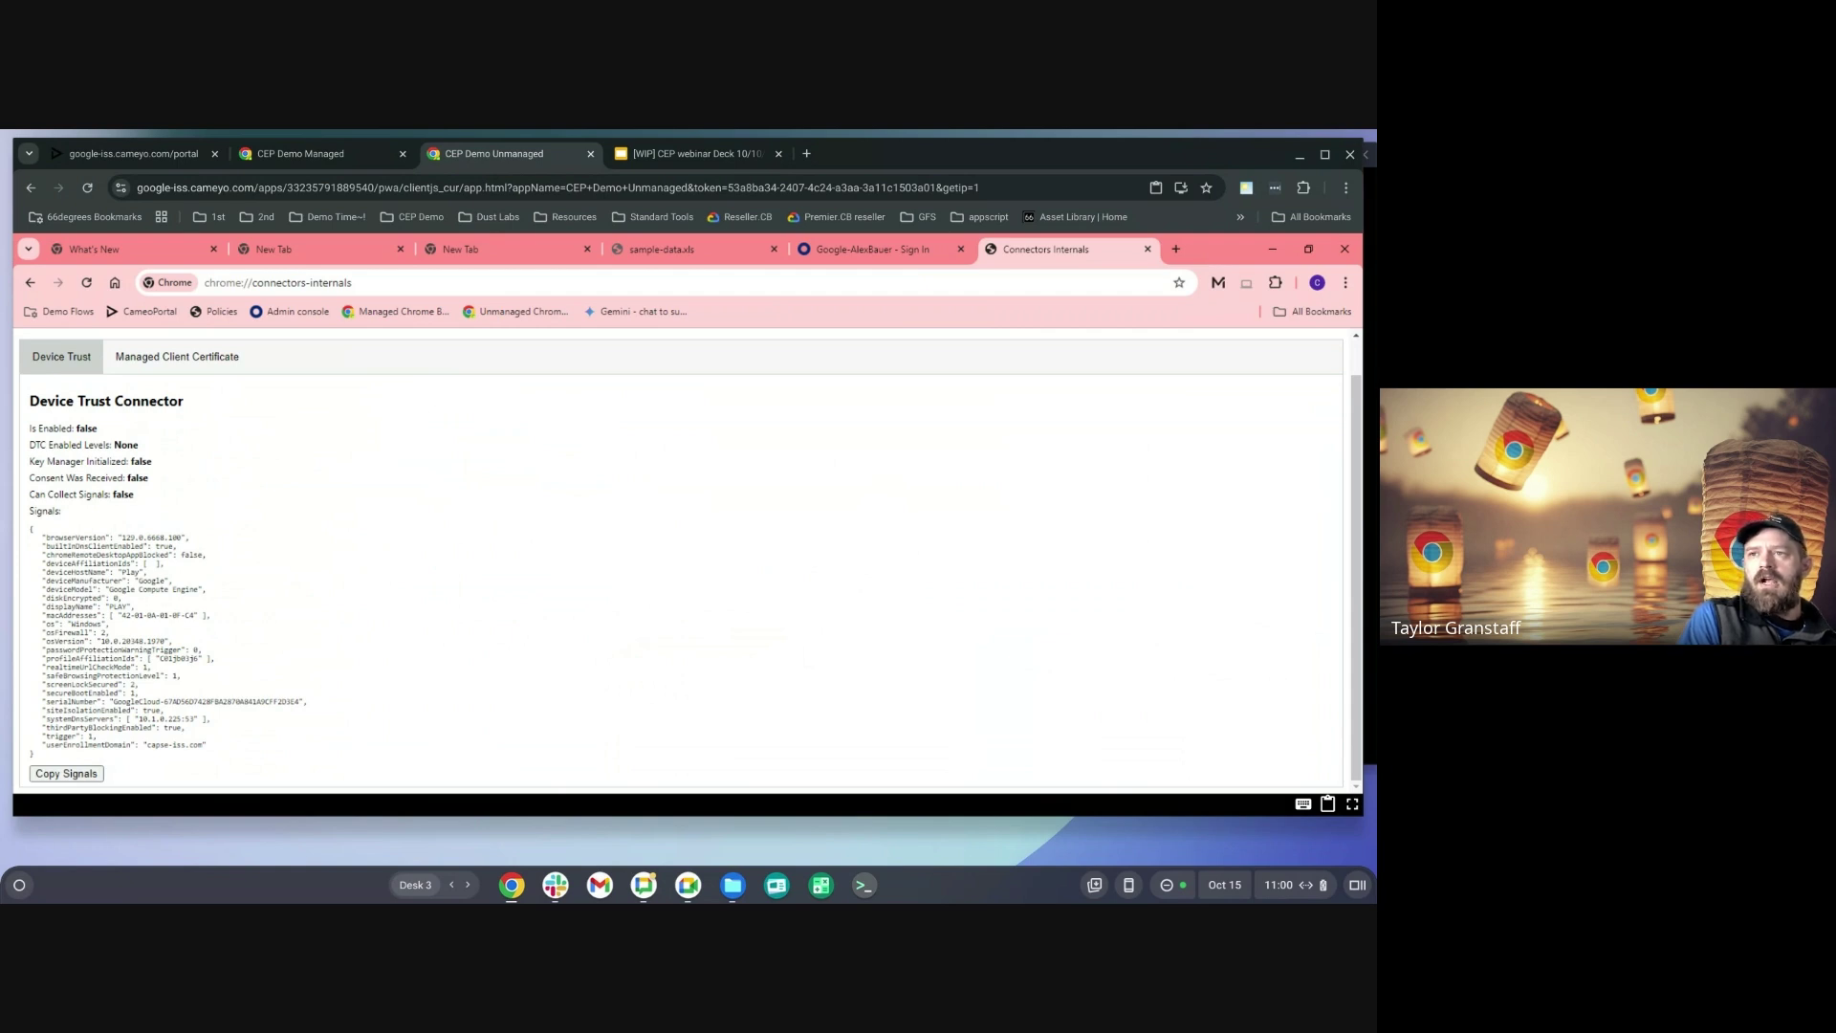
left_click(365, 156)
In the managed profile, open the Admin console's Alert center listing the DLP alerts.
left_click(304, 312)
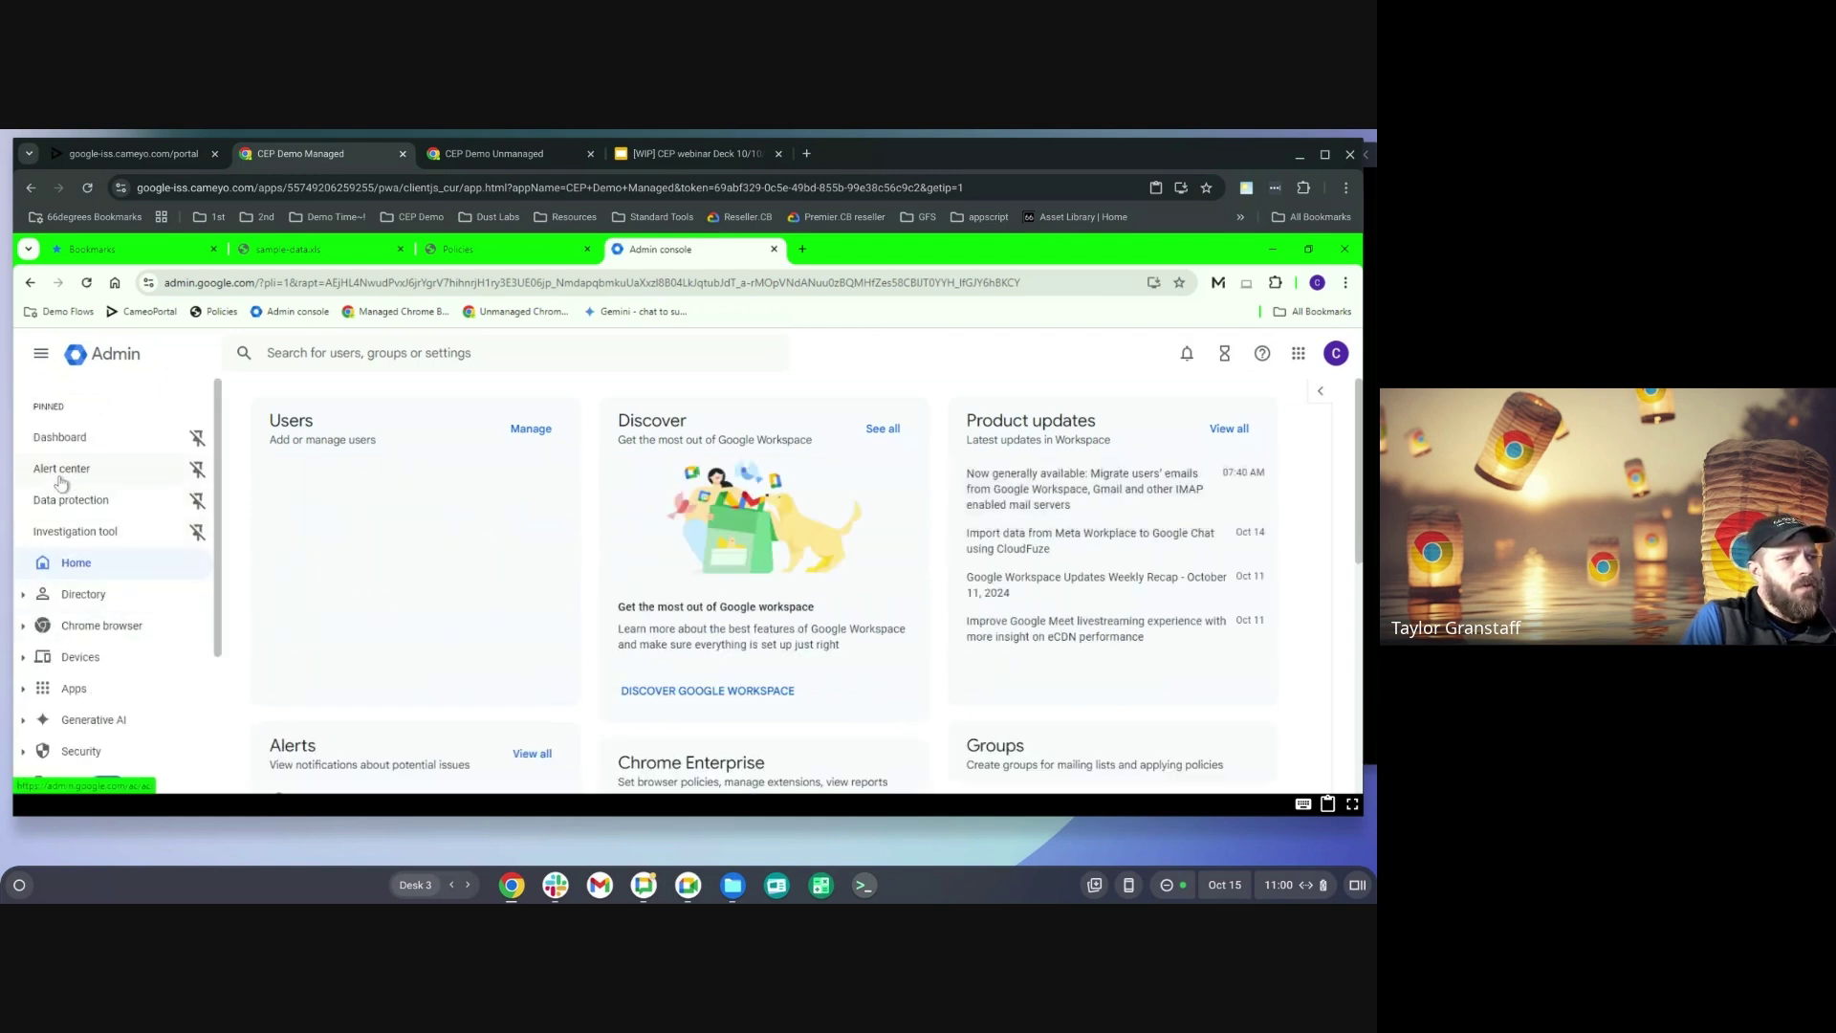
left_click(67, 470)
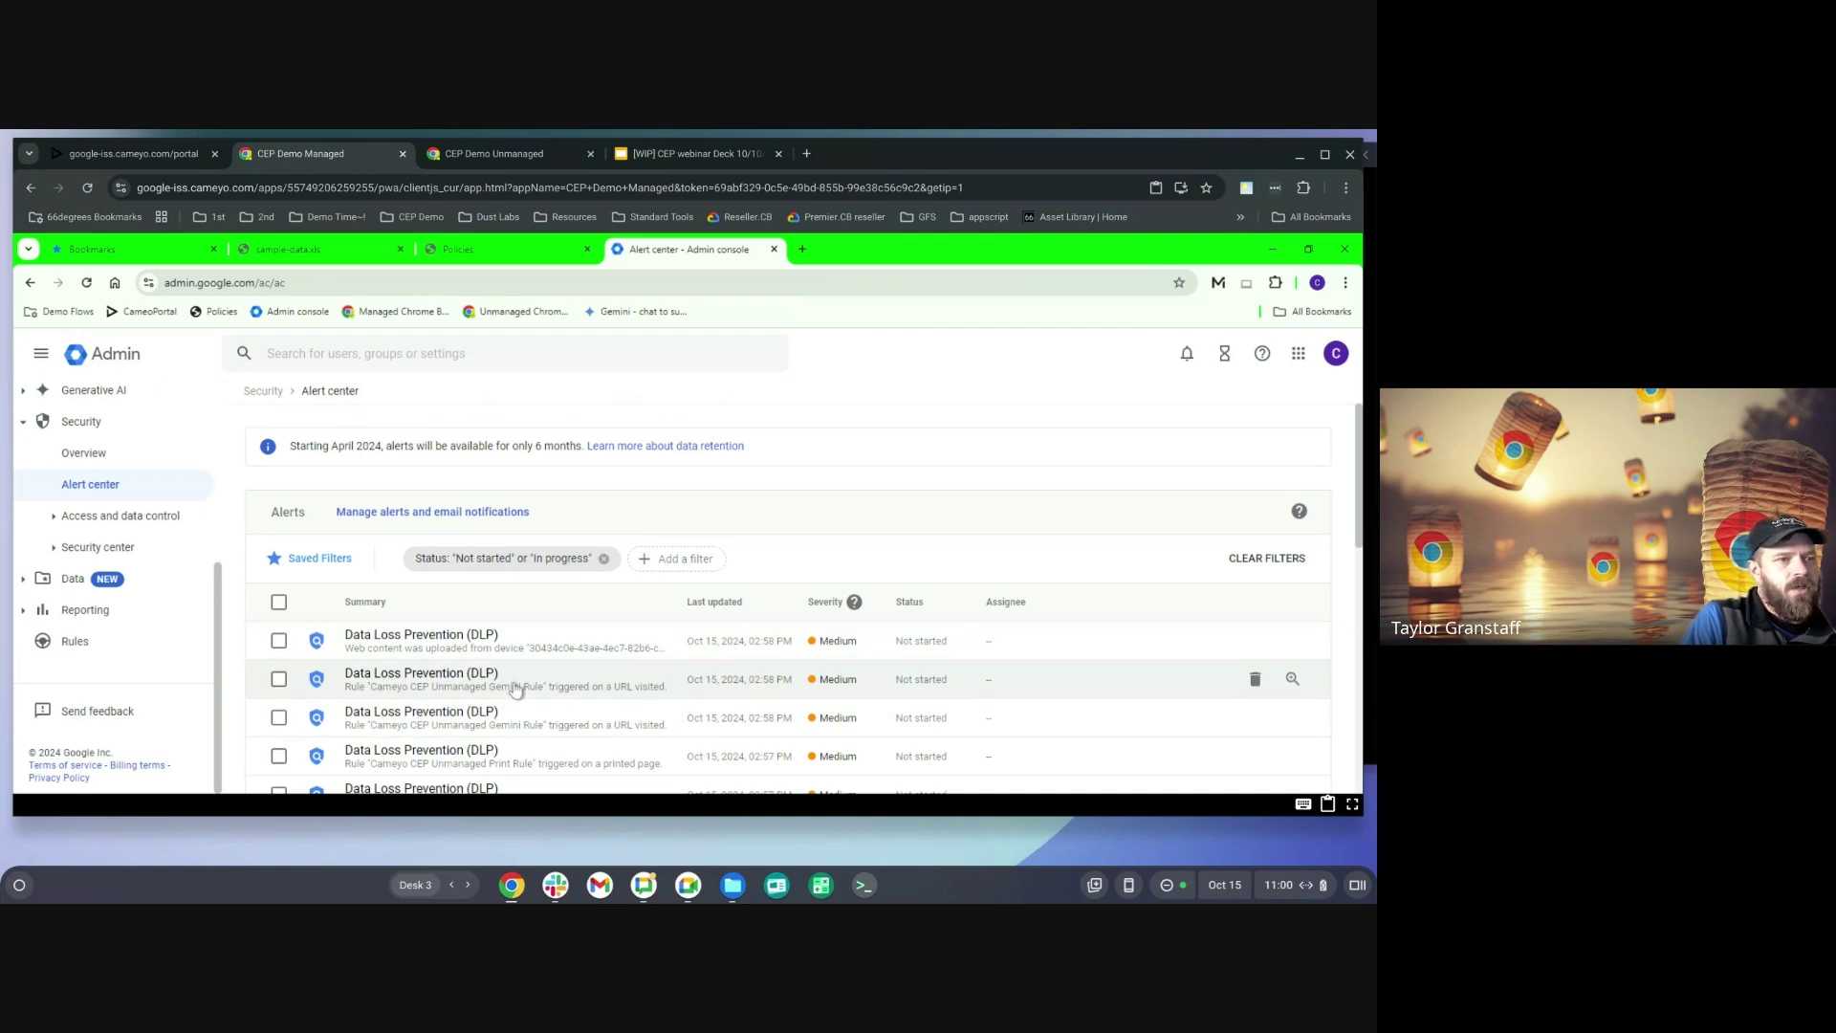
Open the Cameyo CEP Unmanaged Gemini Rule alert's details, review related alerts, and launch an investigation.
left_click(529, 682)
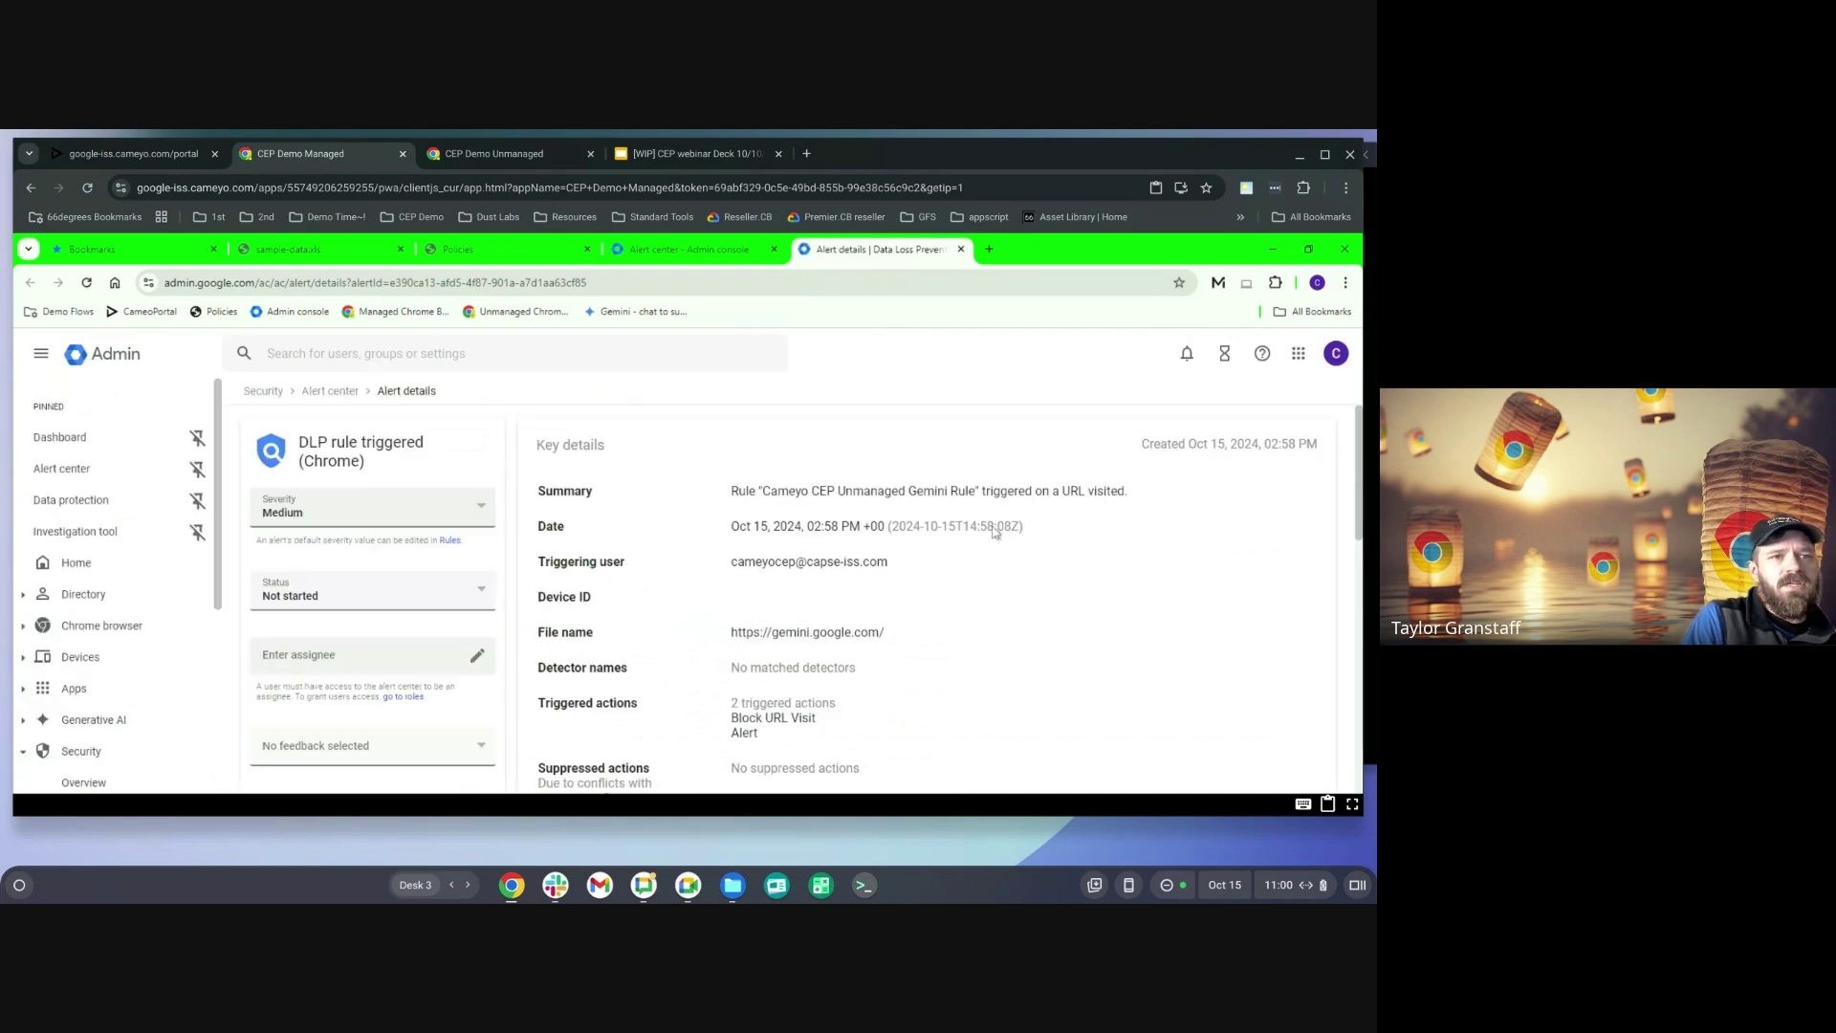
scroll(995, 555, "down", 1)
scroll(994, 555, "down", 1)
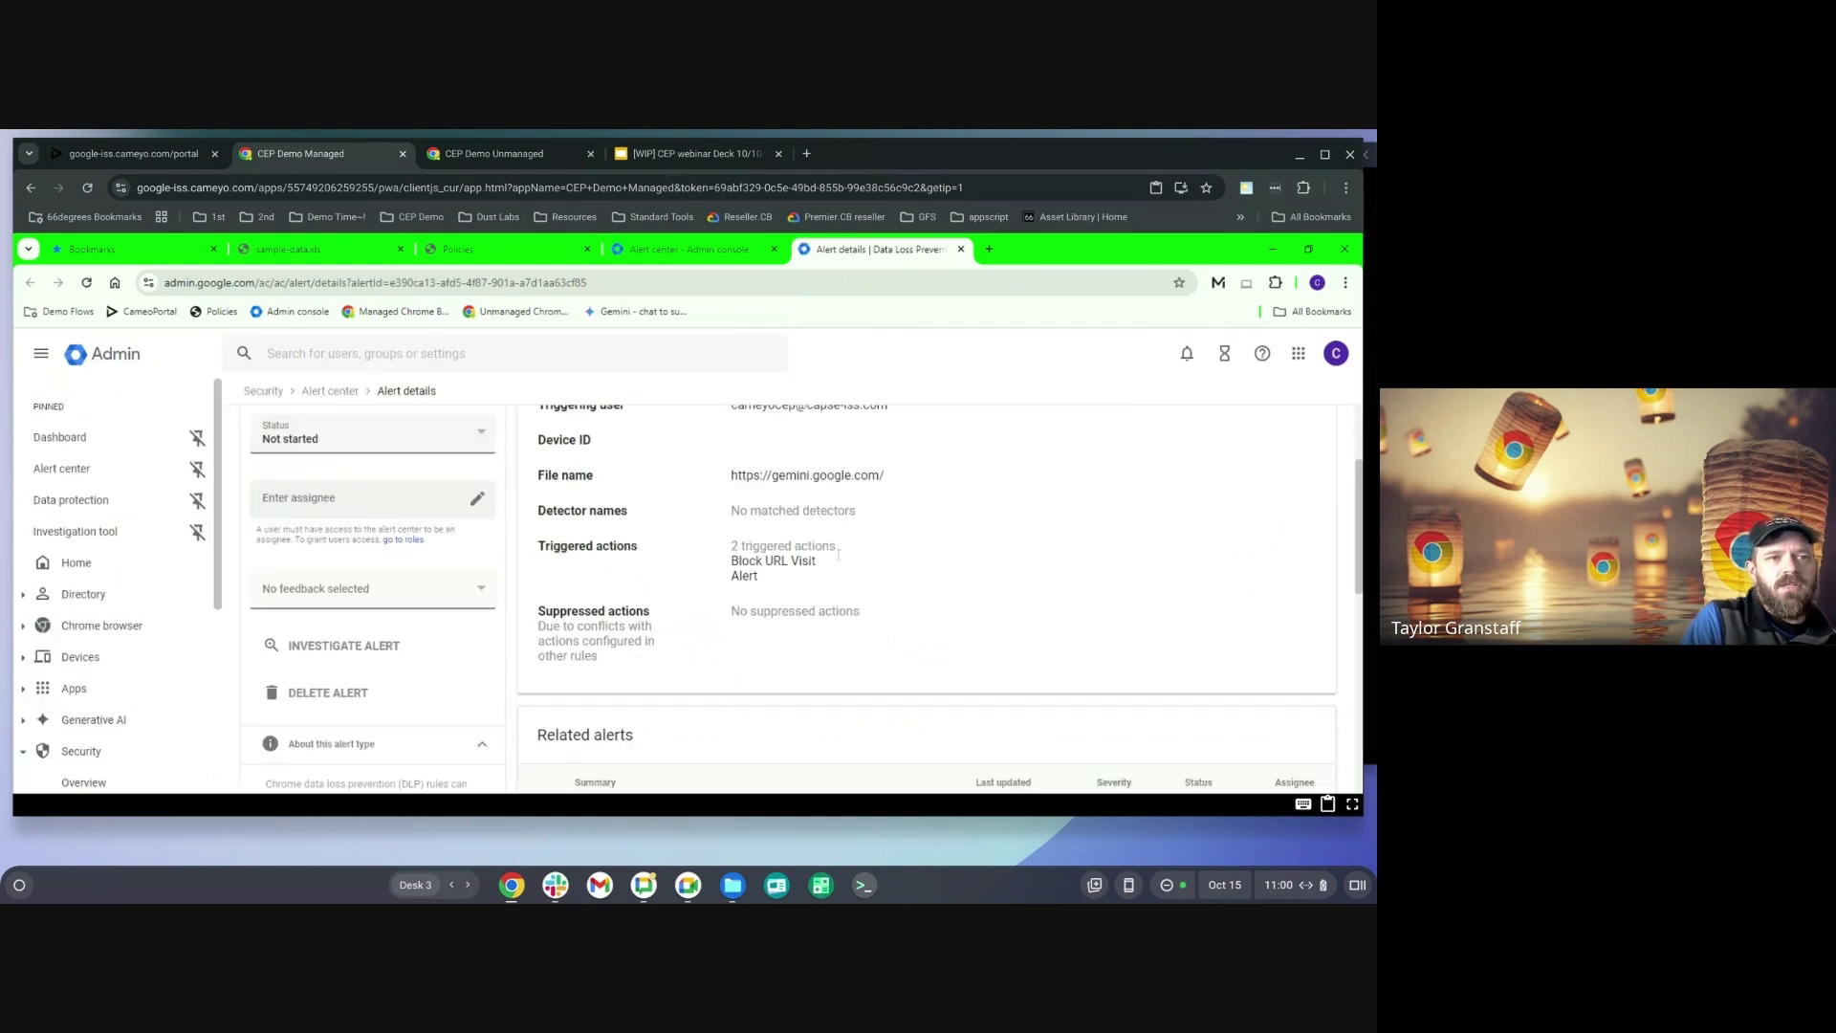
mouse_move(794, 577)
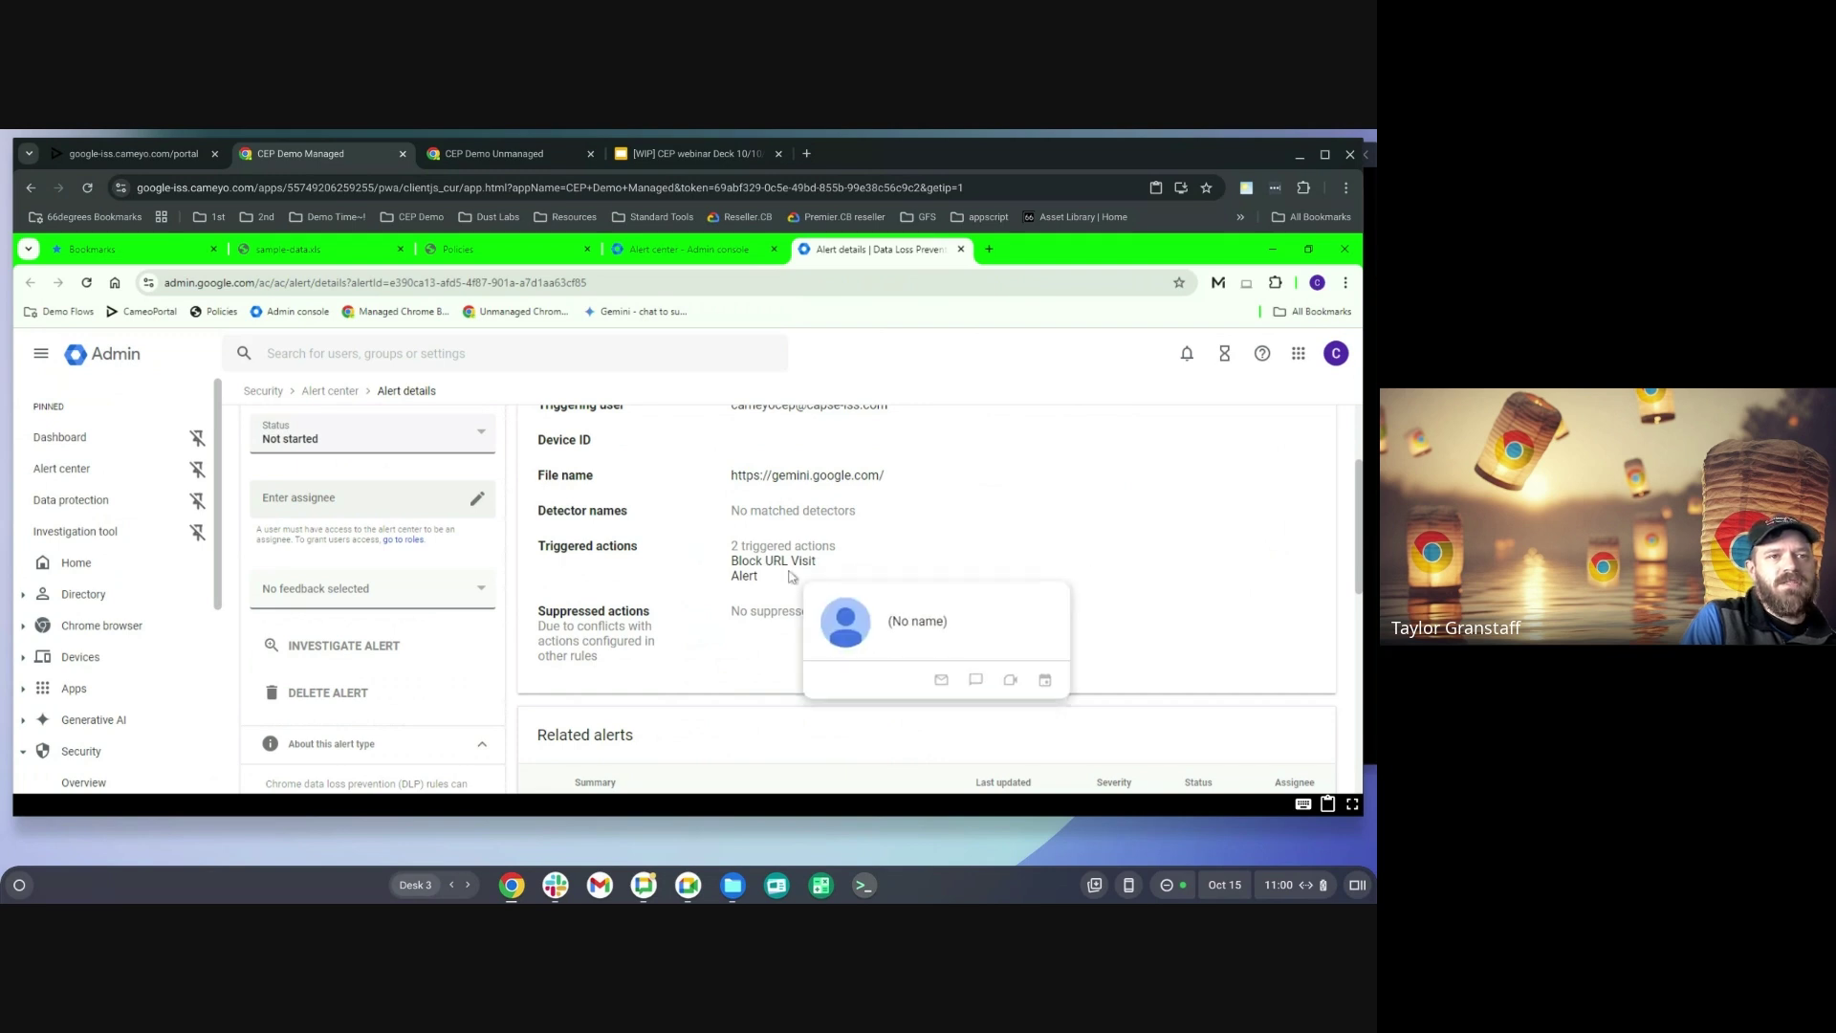
scroll(770, 579, "down", 2)
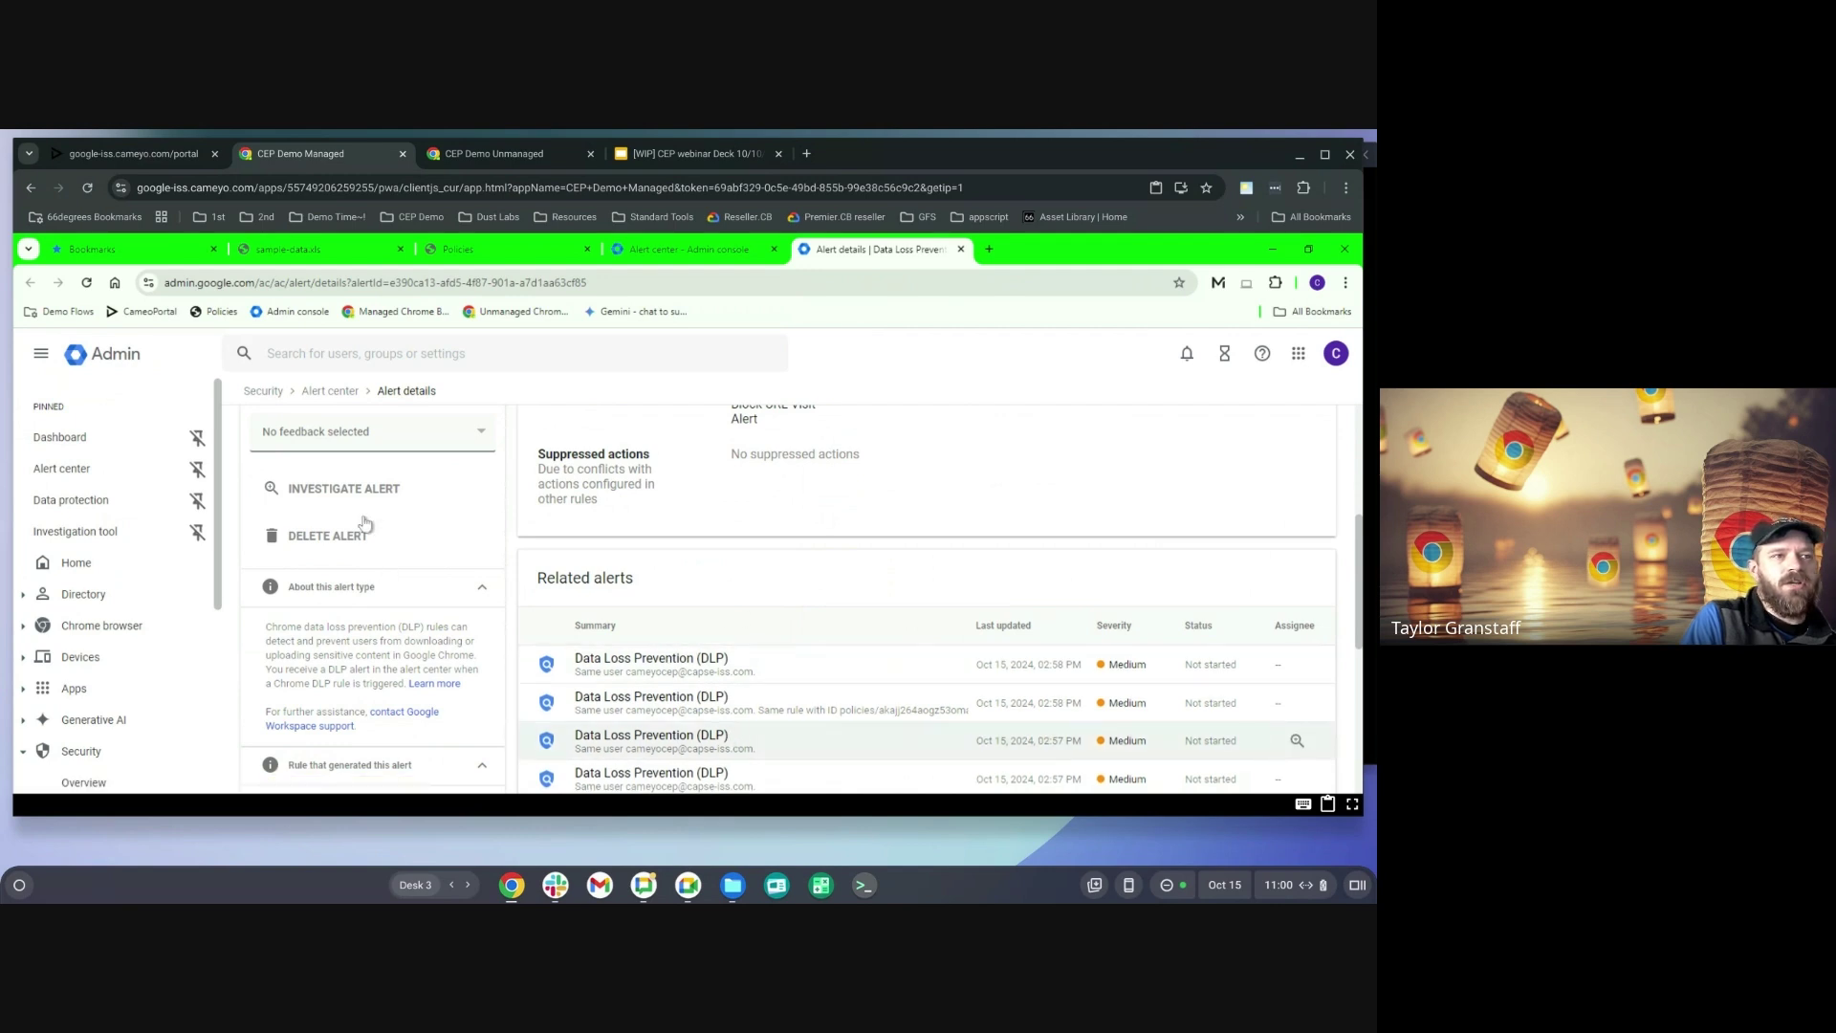
left_click(353, 489)
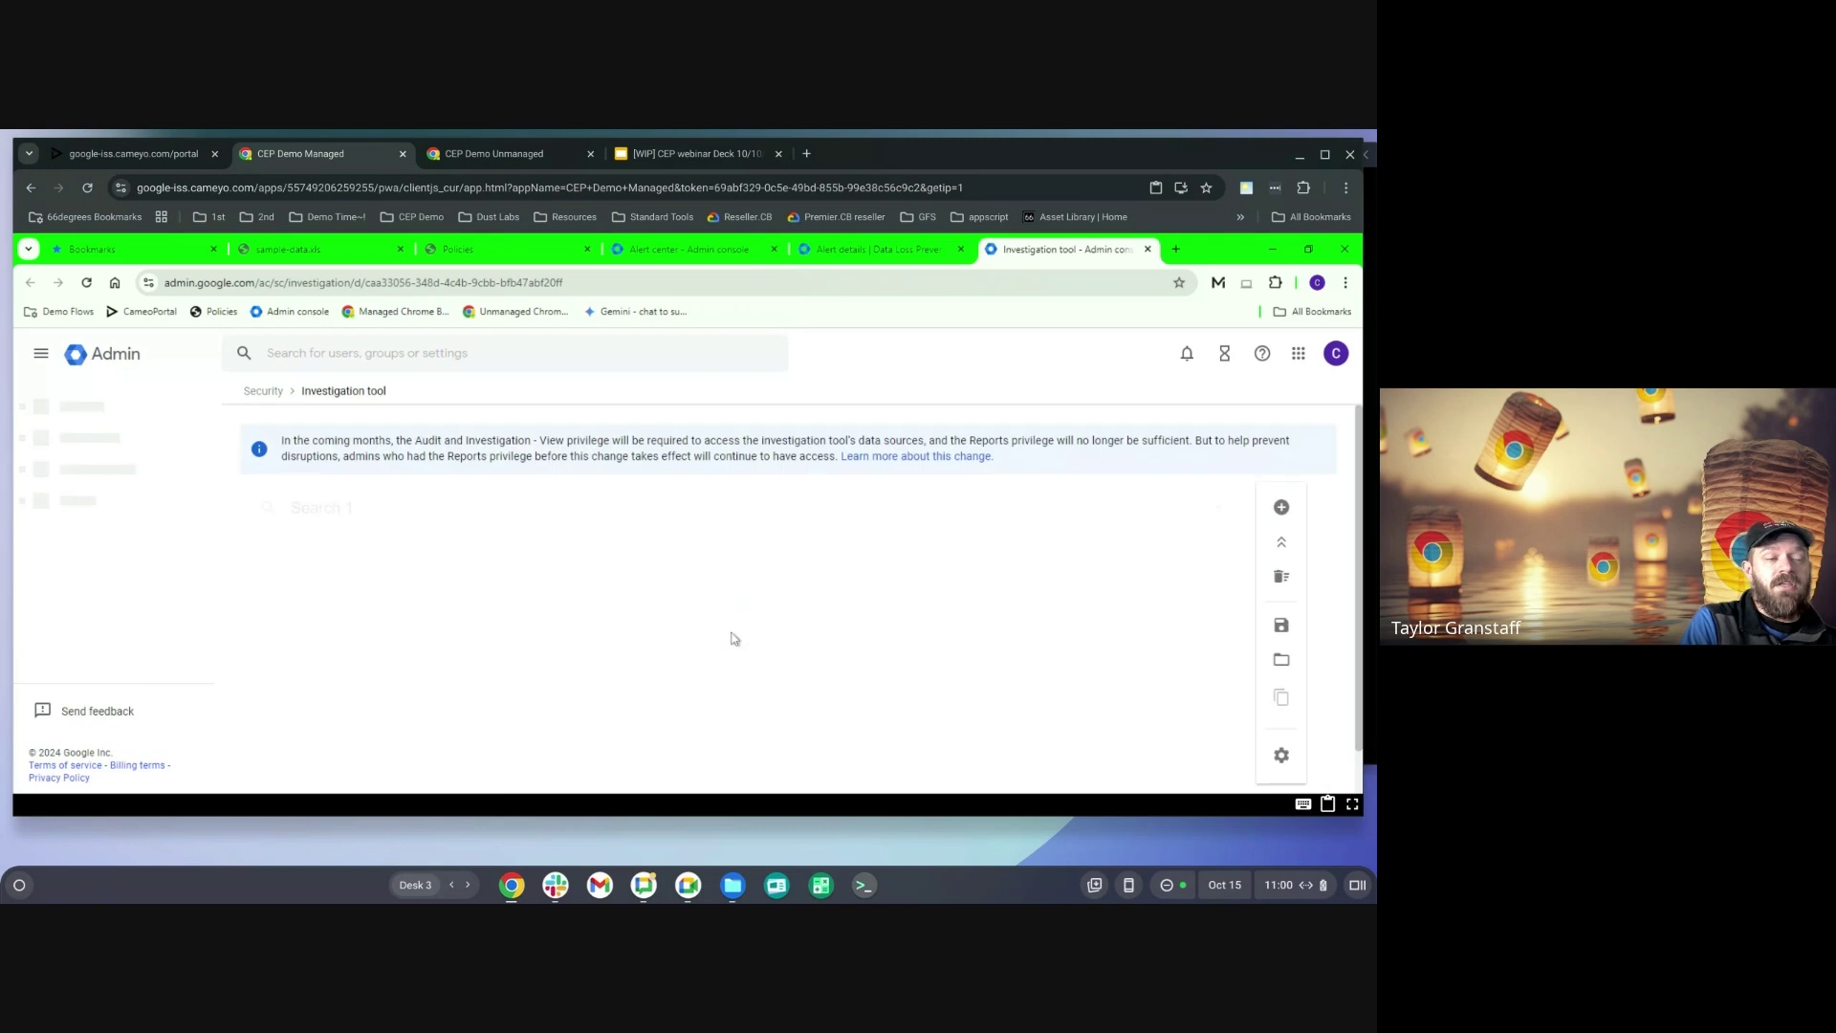
Scroll to the 7 matching DLP events and open the blocked gemini.google.com event's log details.
scroll(760, 584, "down", 5)
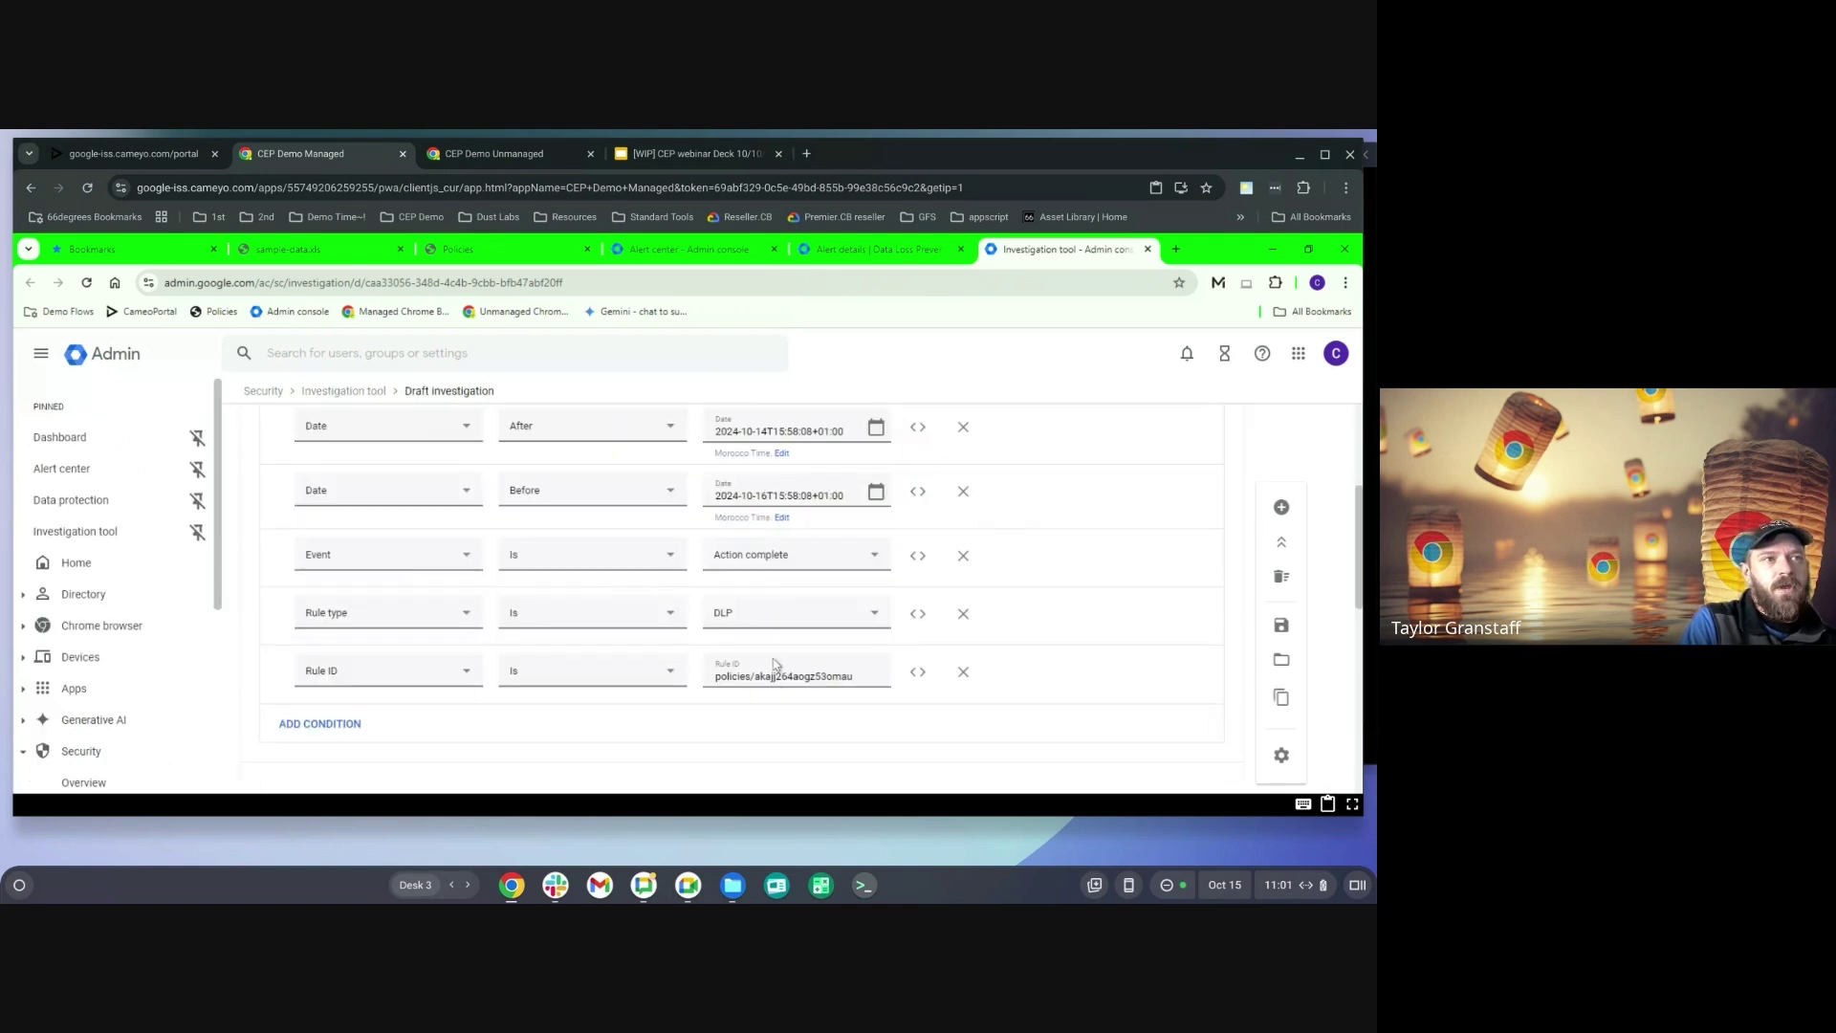
scroll(775, 664, "up", 2)
scroll(1042, 564, "down", 1)
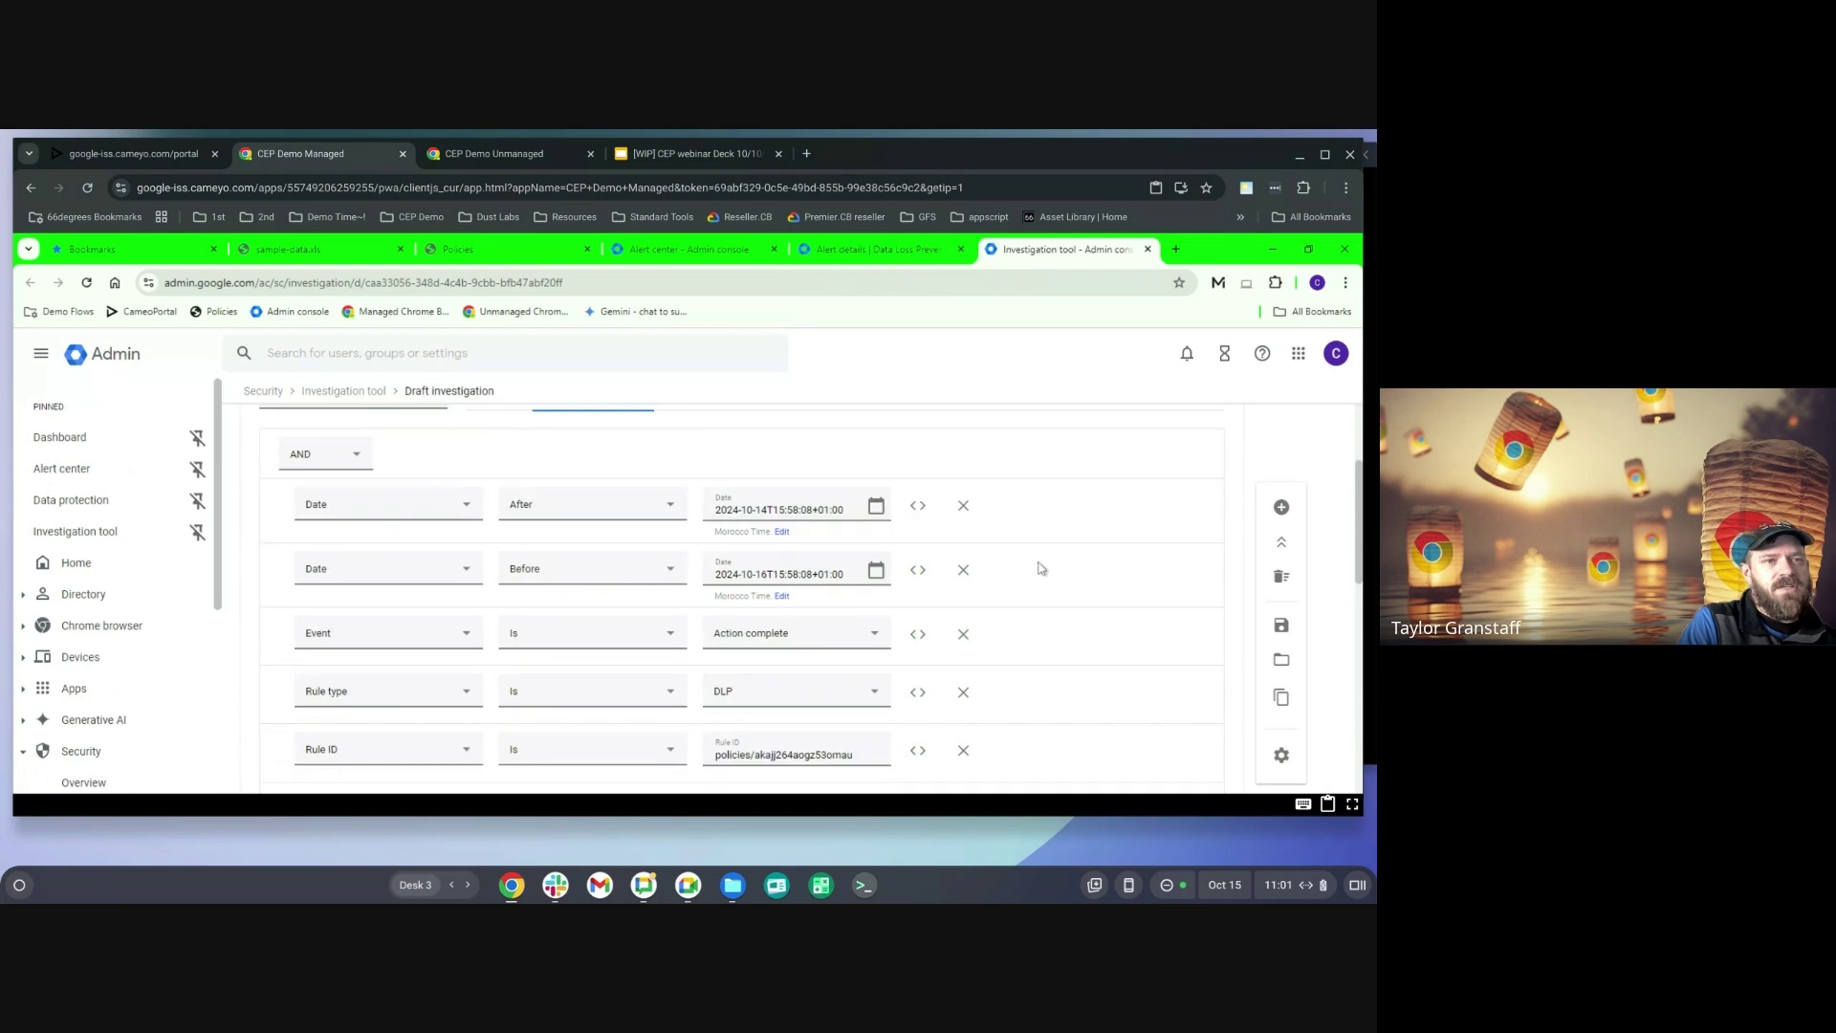
scroll(1042, 568, "down", 1)
scroll(816, 658, "down", 3)
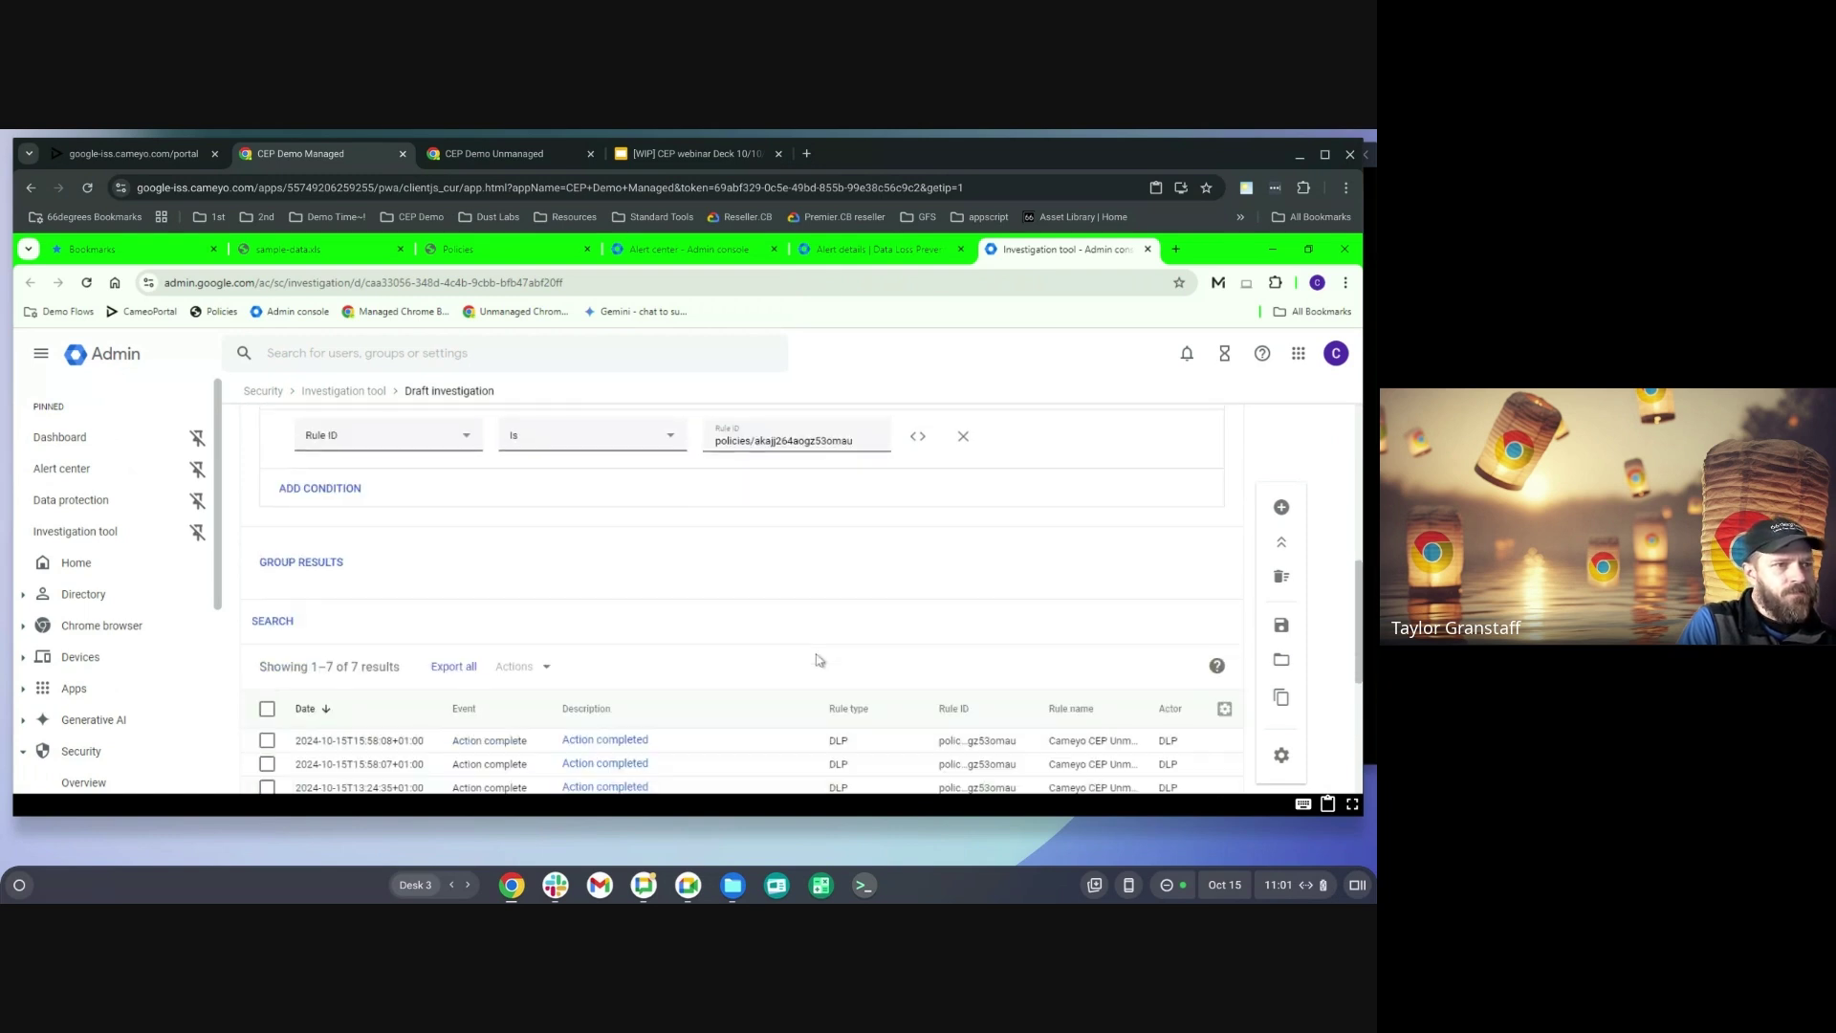
scroll(816, 658, "down", 3)
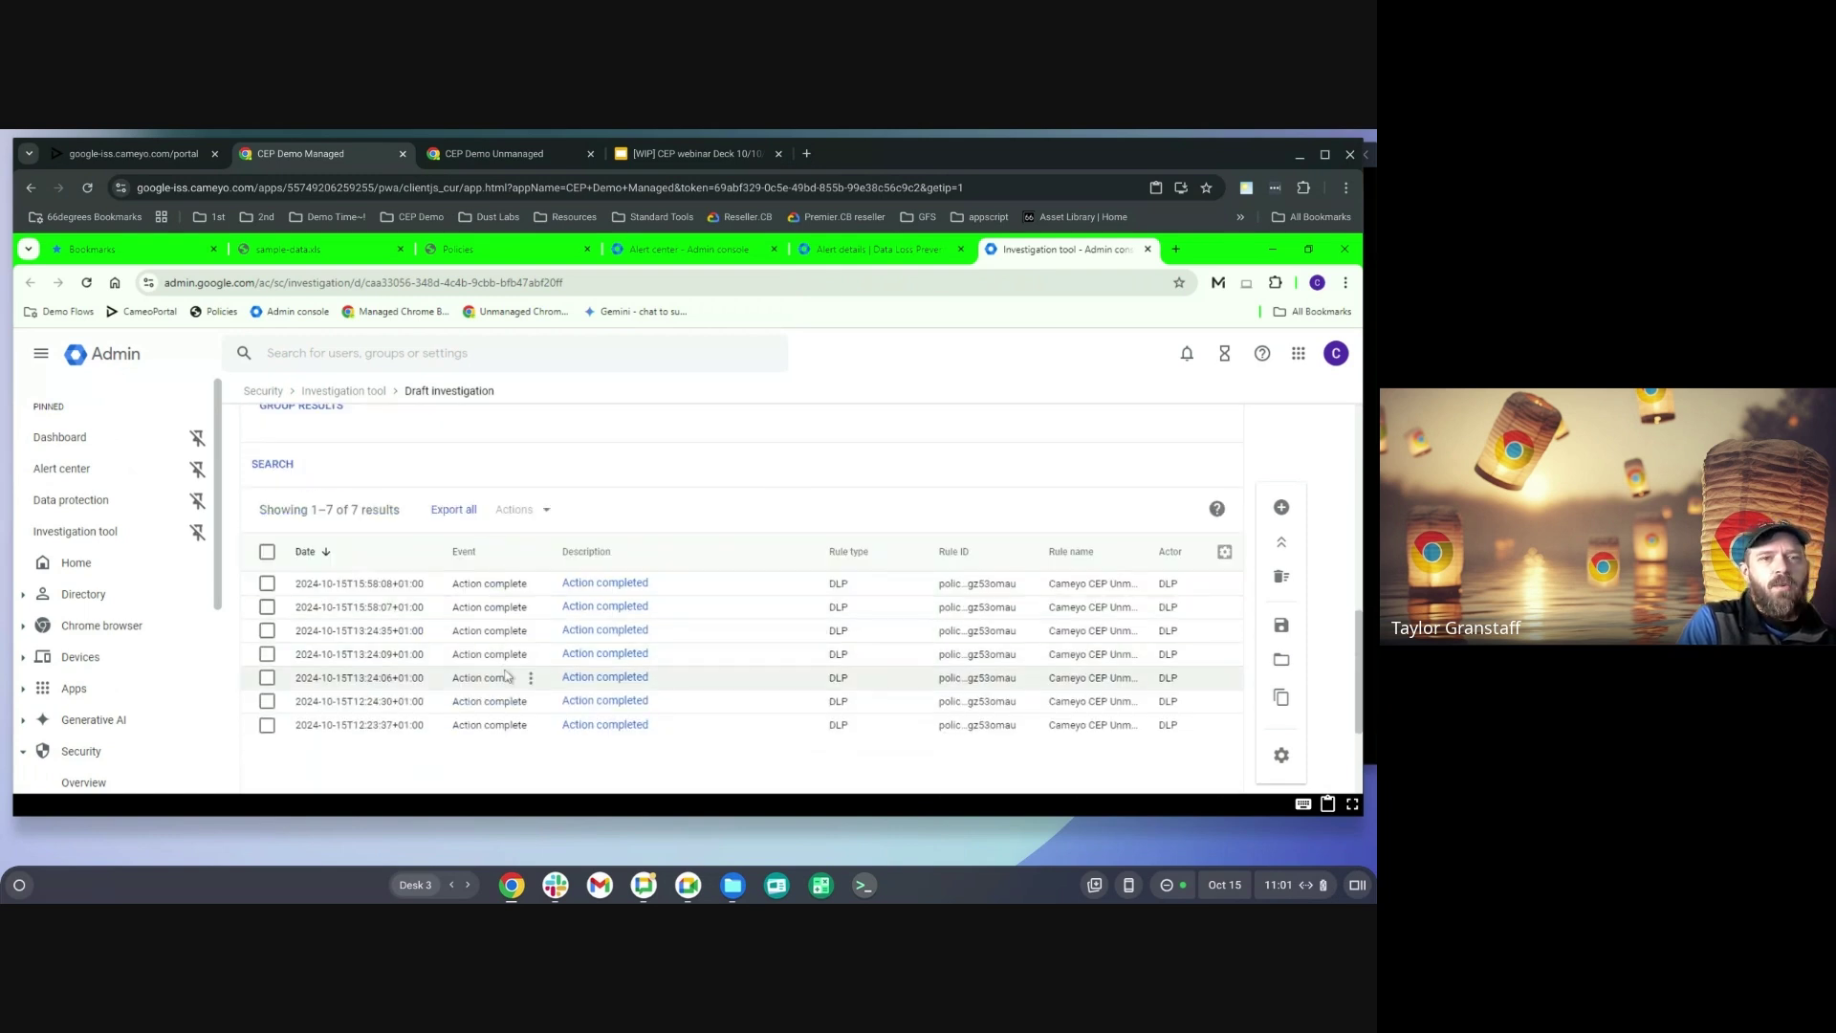
left_click(612, 587)
scroll(1147, 602, "down", 4)
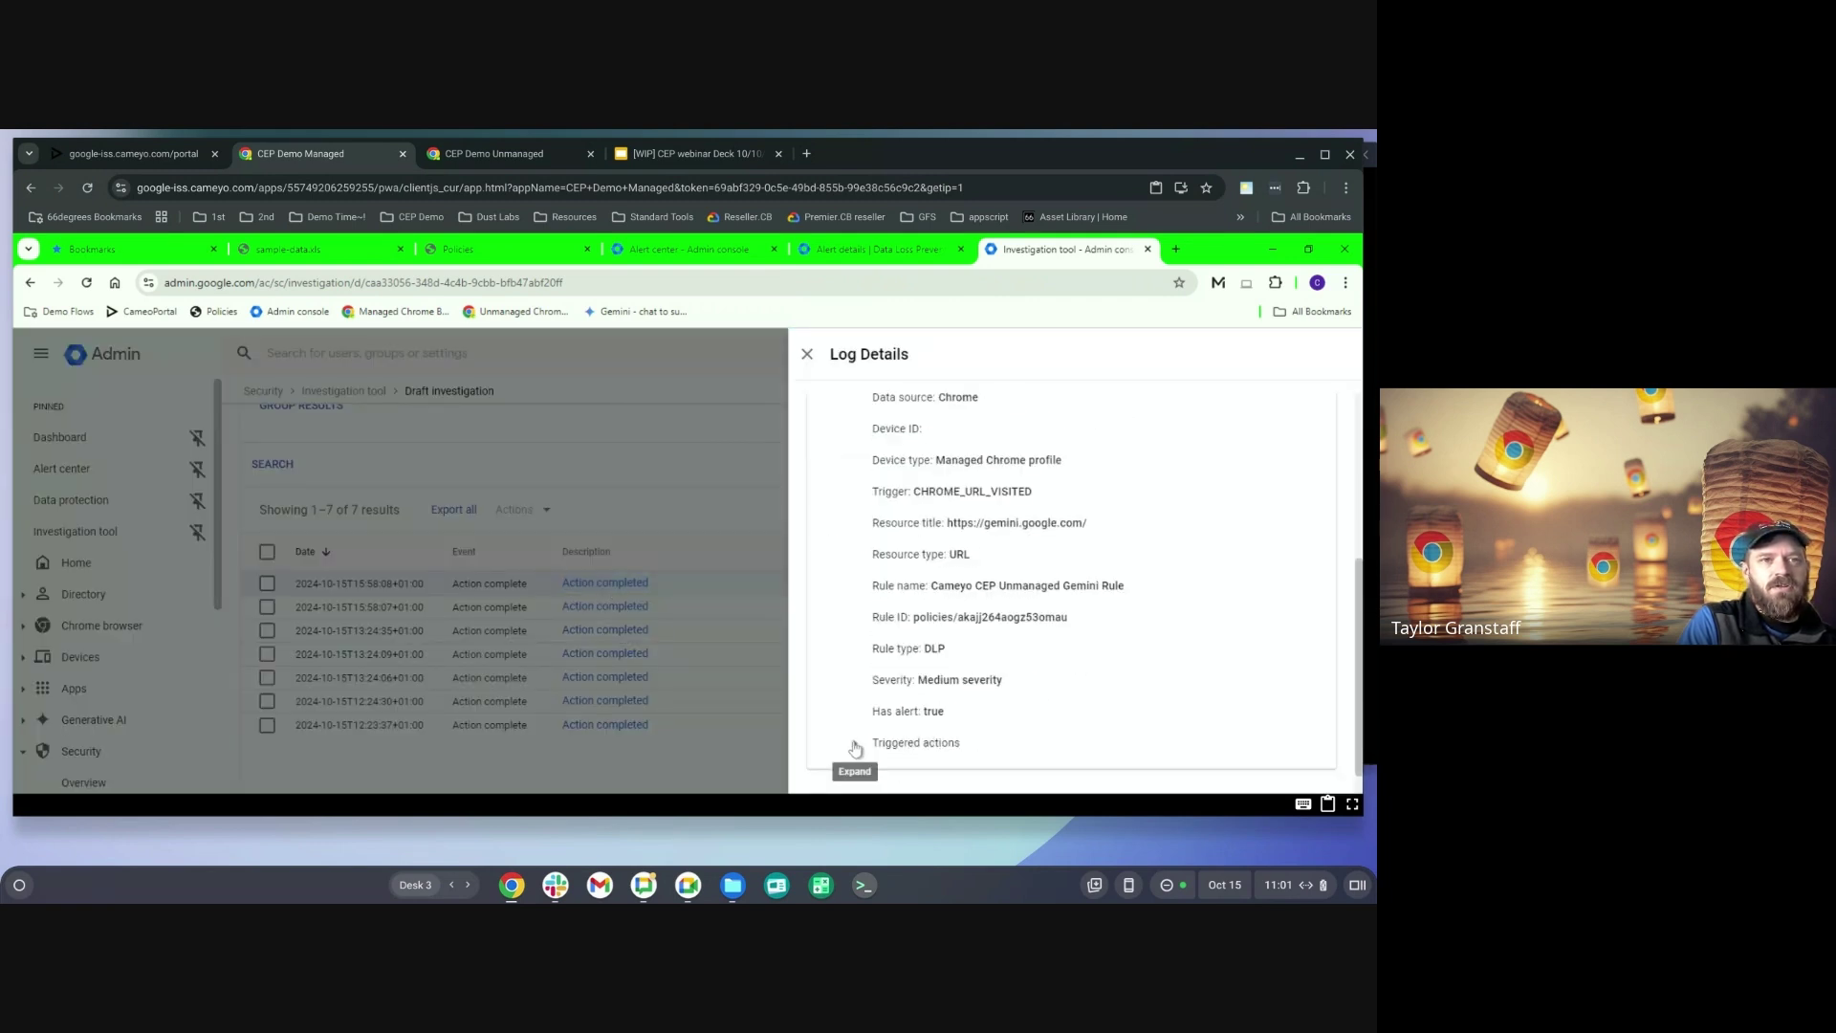
left_click(856, 743)
left_click(877, 714)
scroll(891, 742, "down", 1)
left_click(877, 742)
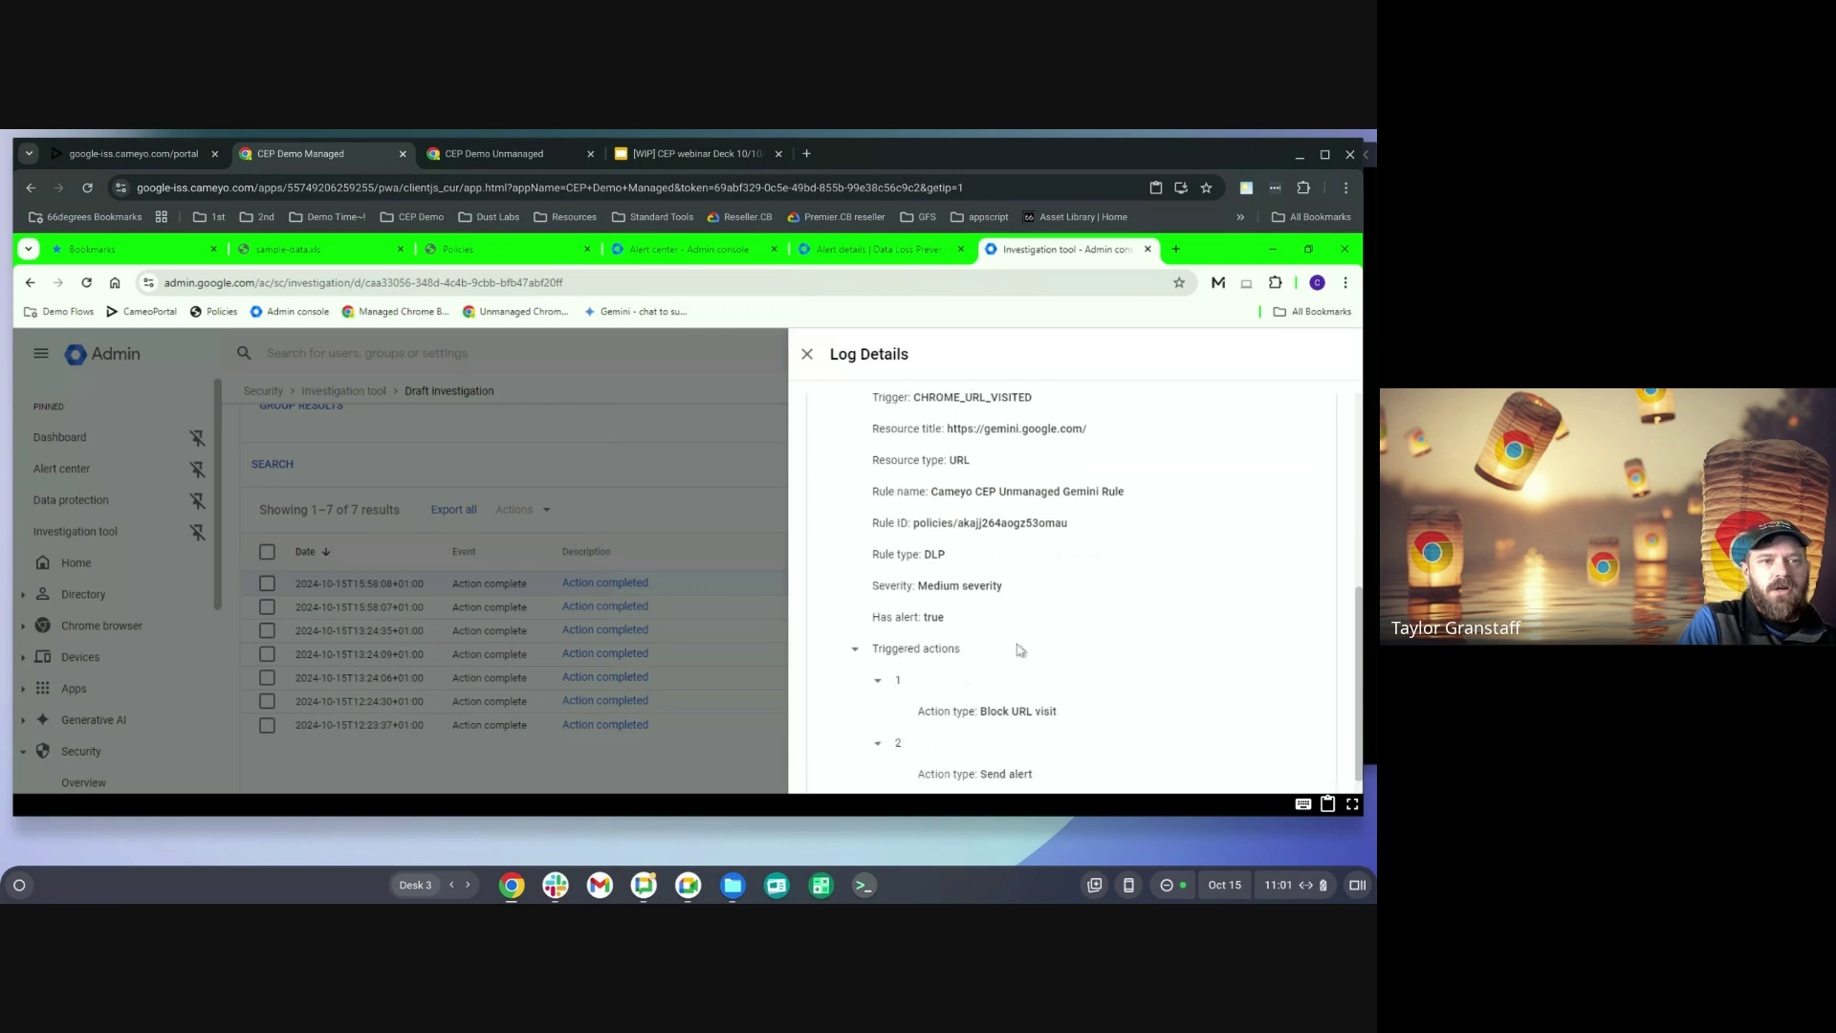
scroll(1100, 632, "down", 1)
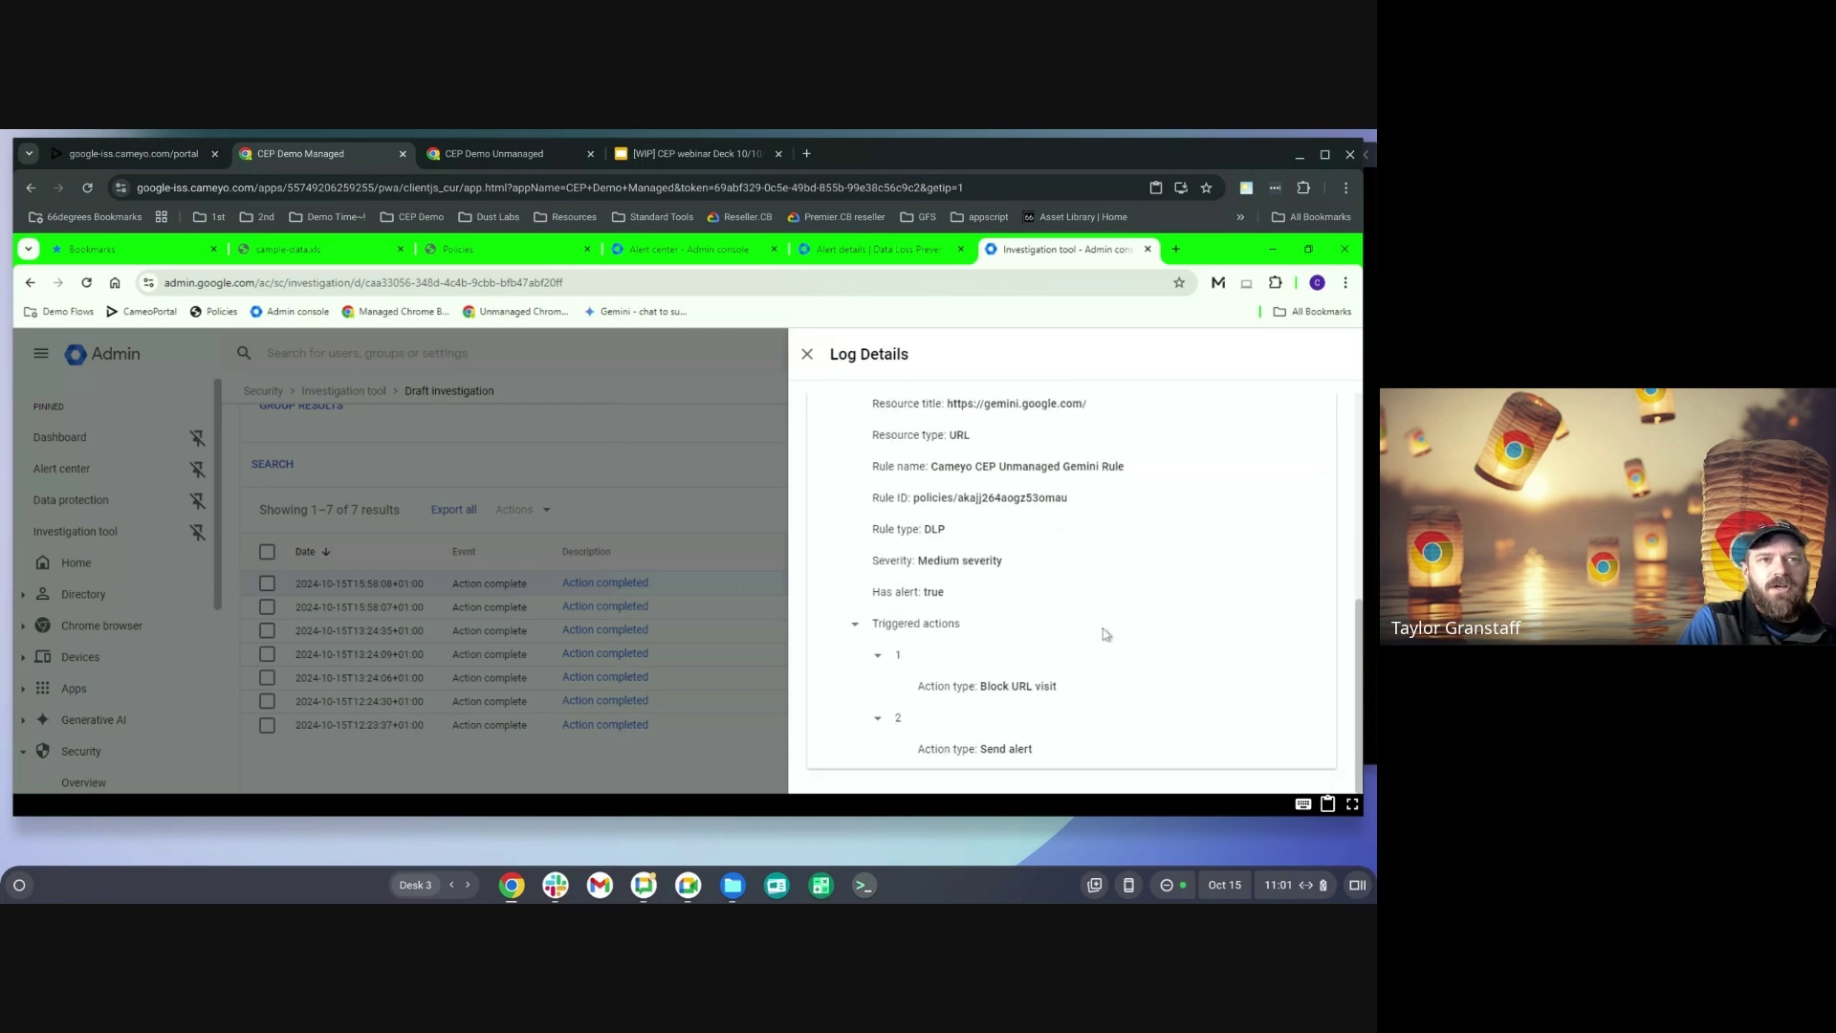
left_click(807, 355)
scroll(92, 647, "down", 3)
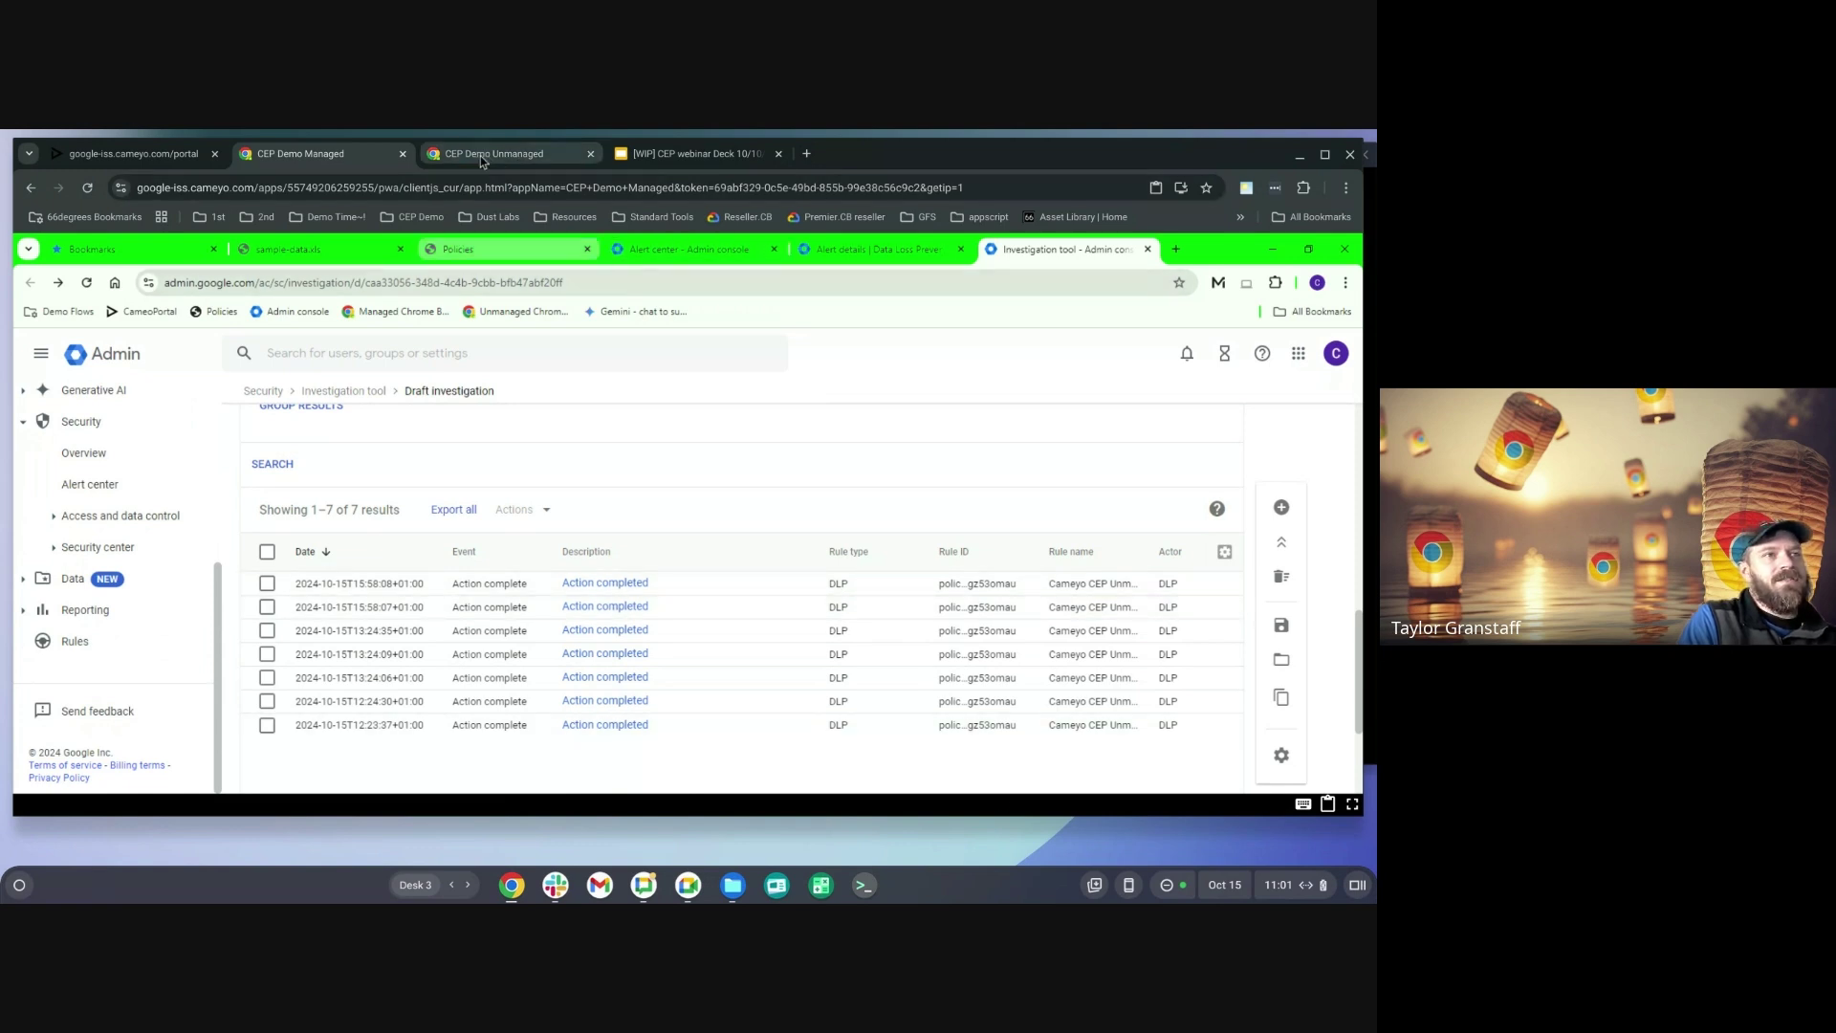
Expand Chrome browser, open its Setup guide, and scroll through the Chrome Browser basics walkthrough.
scroll(536, 488, "up", 10)
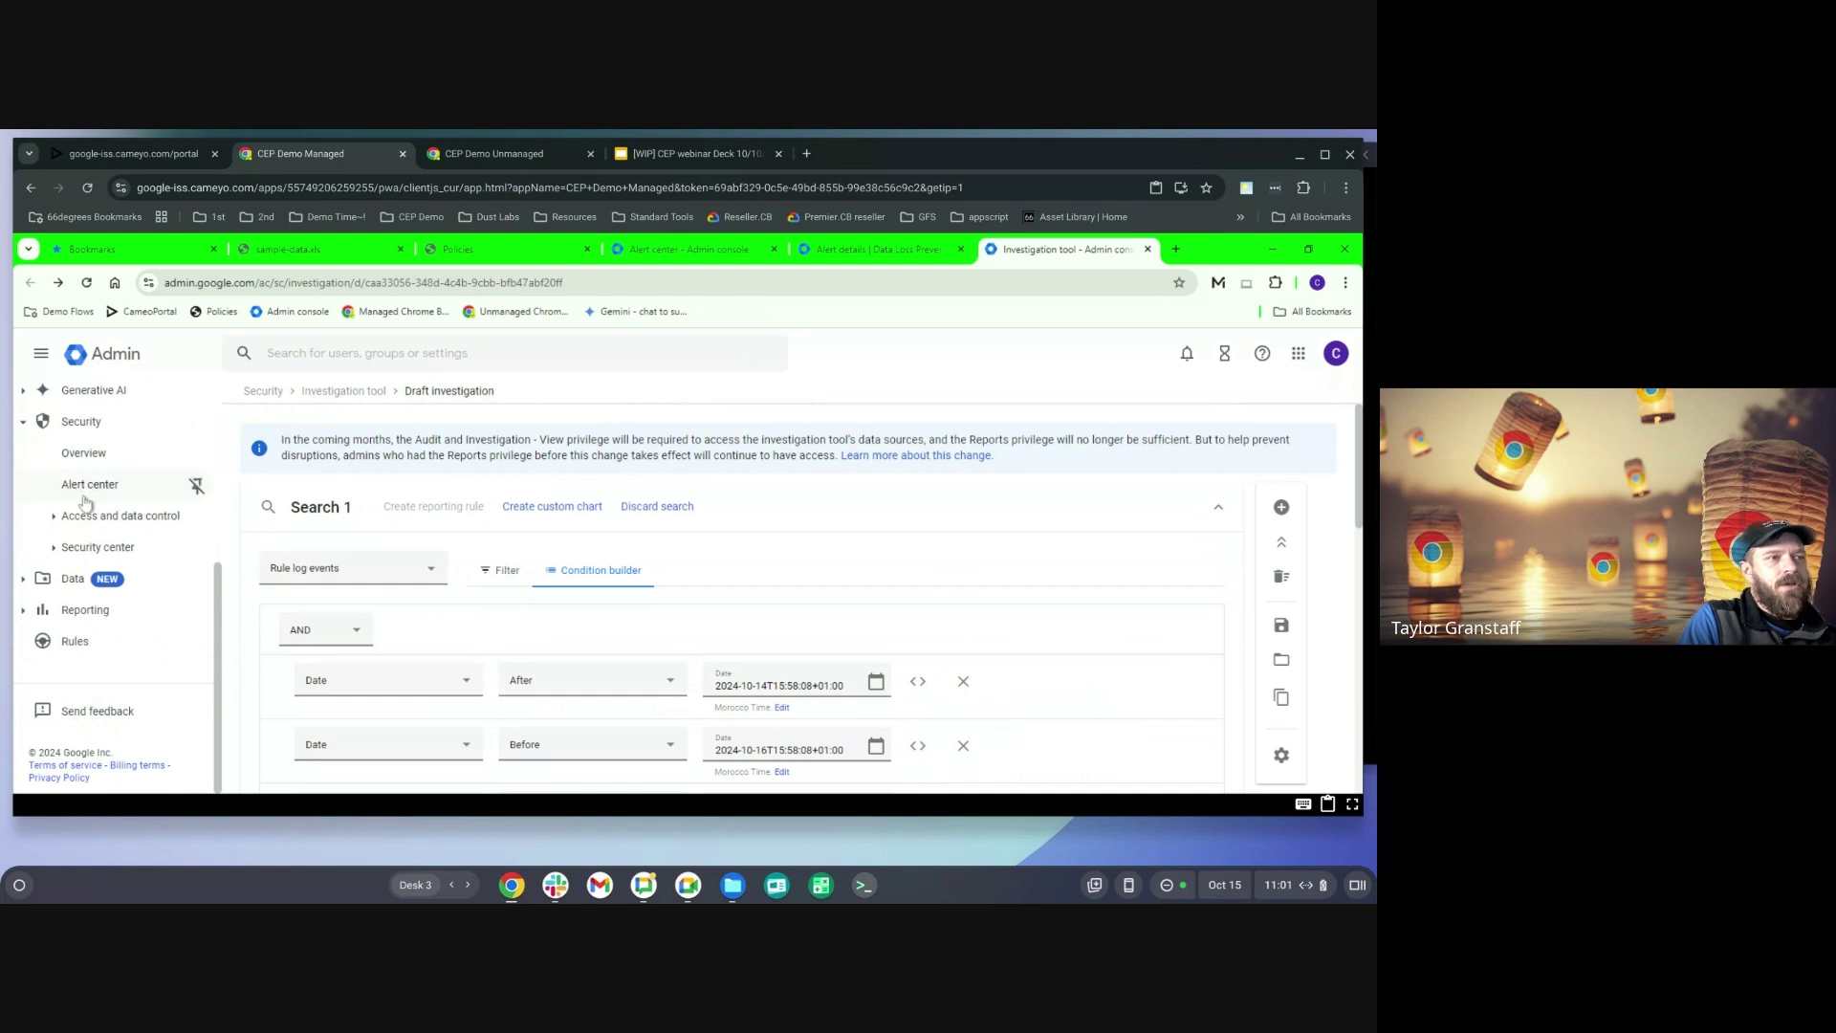
scroll(86, 502, "up", 5)
left_click(88, 612)
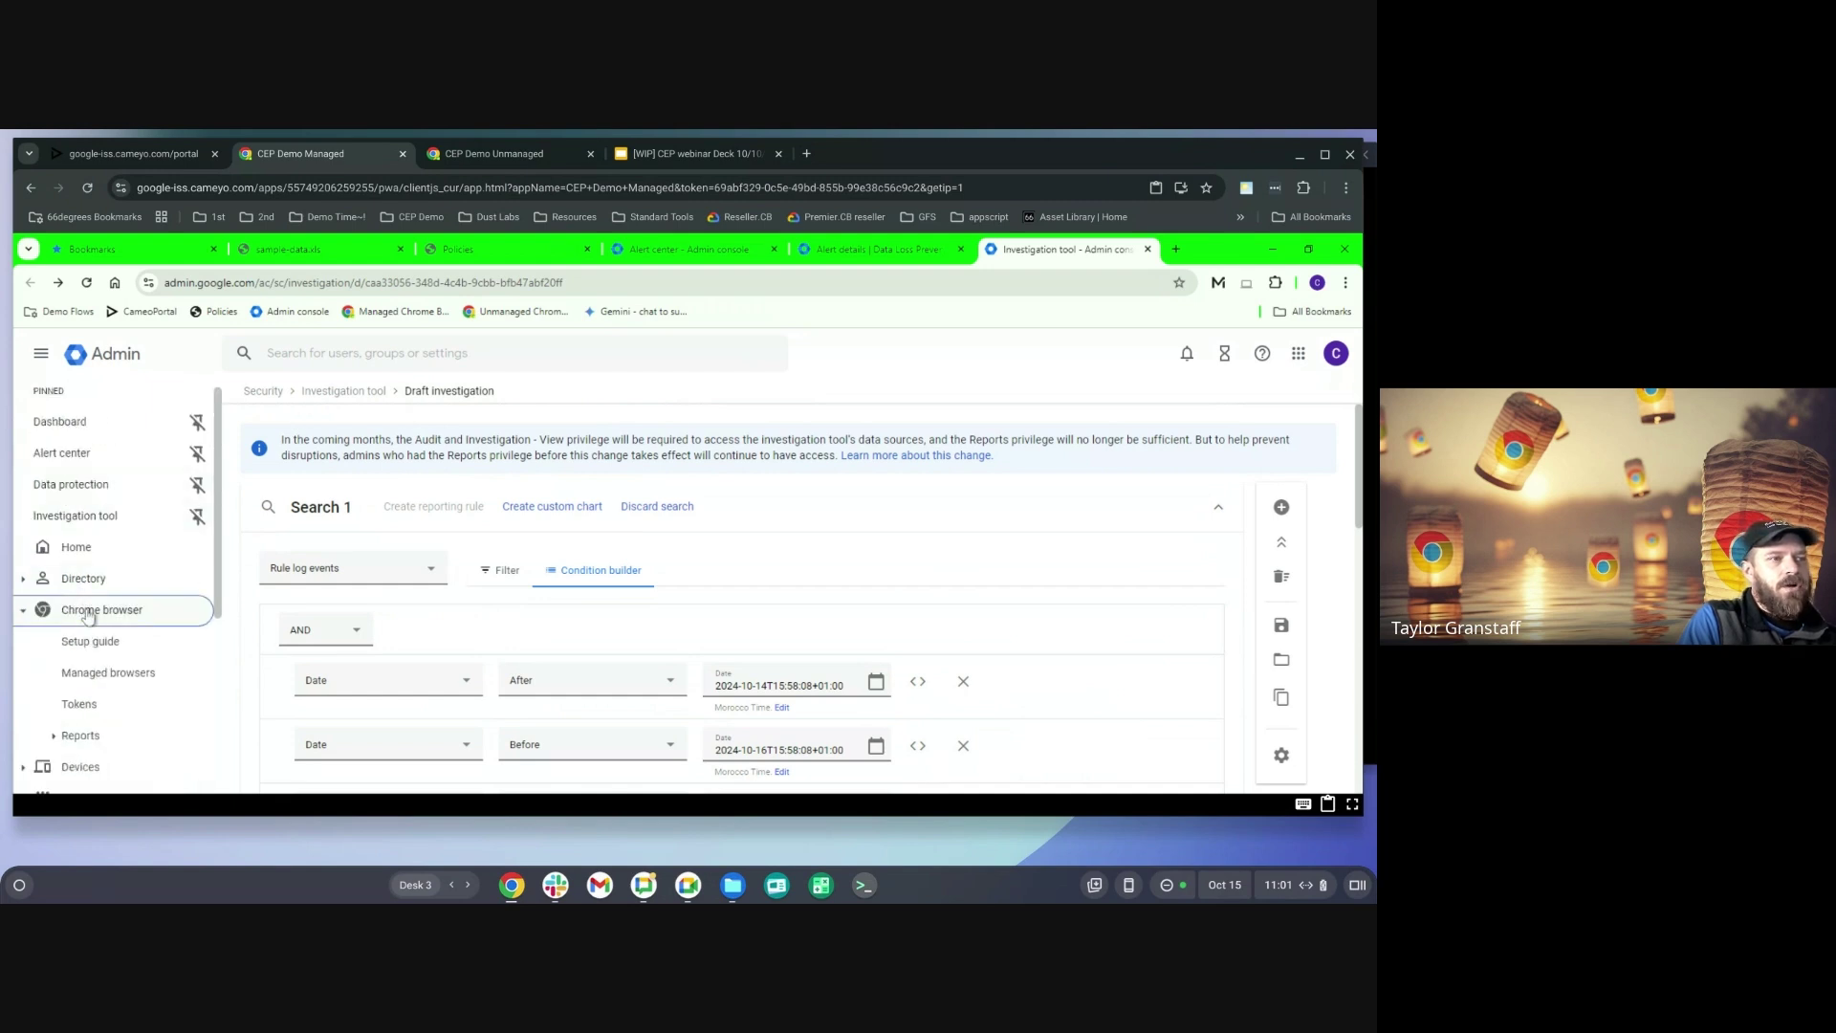
left_click(96, 641)
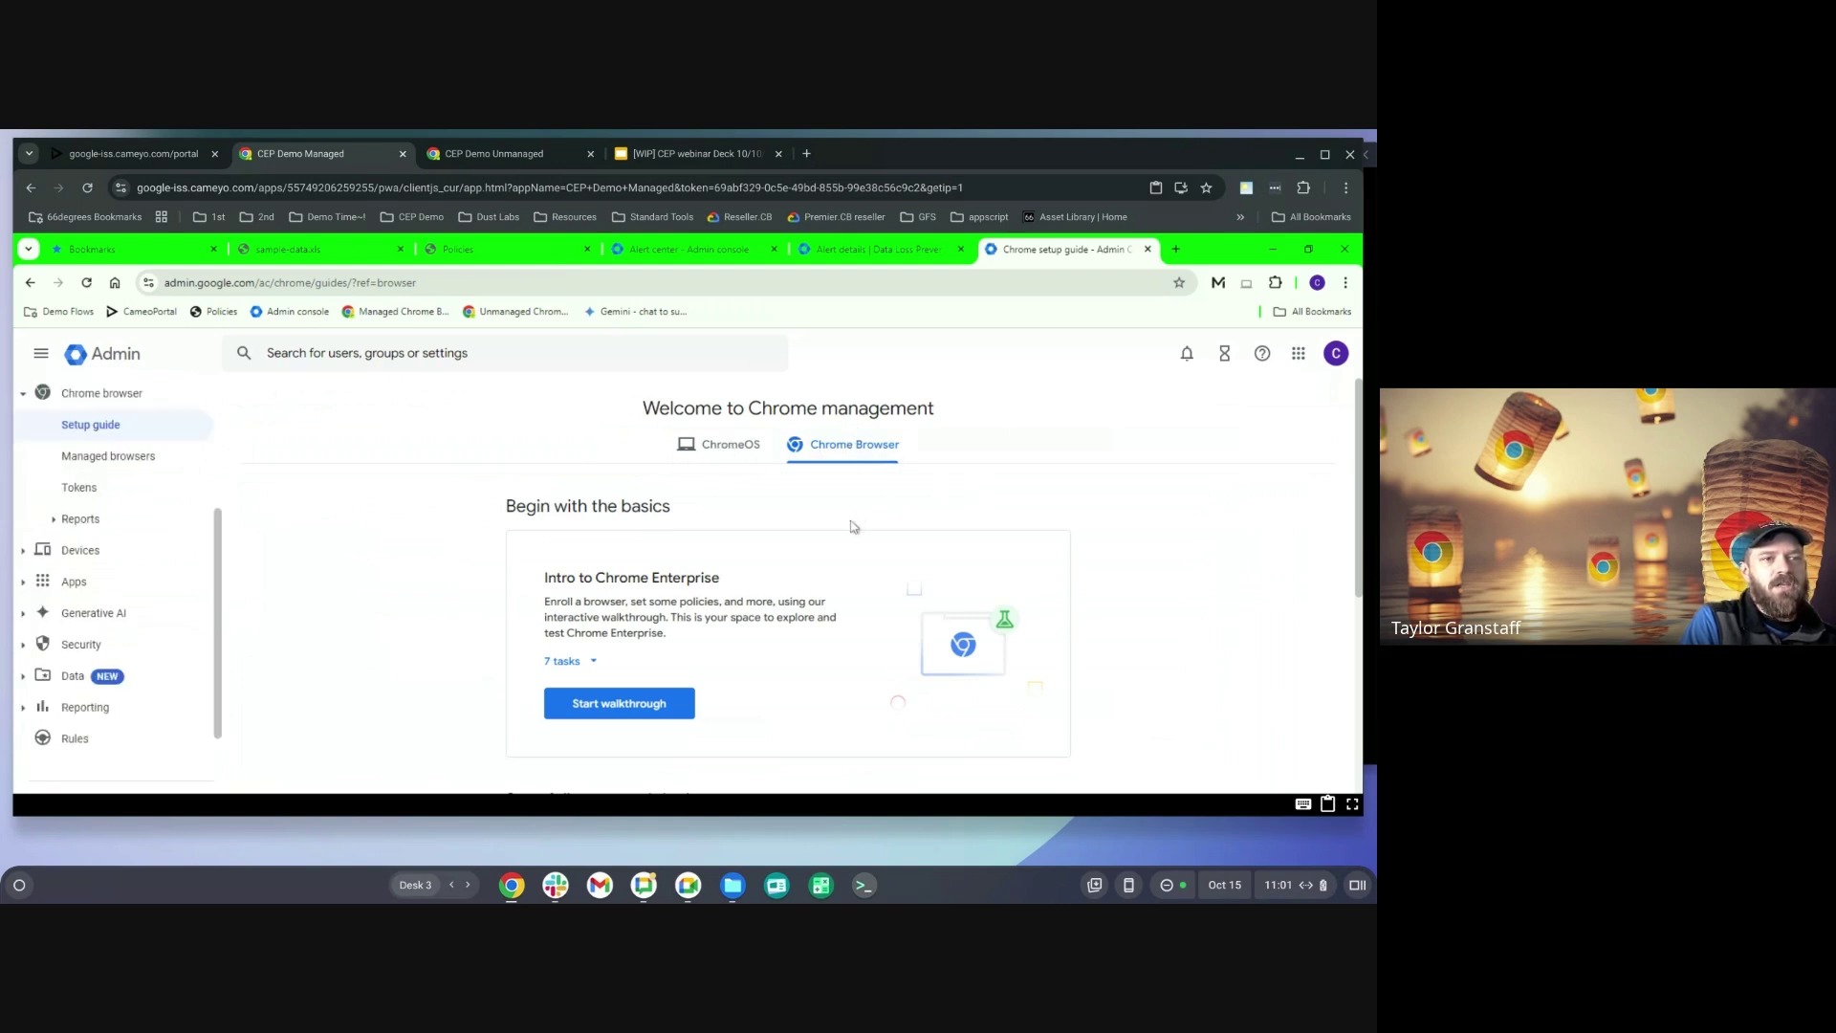
scroll(810, 563, "down", 2)
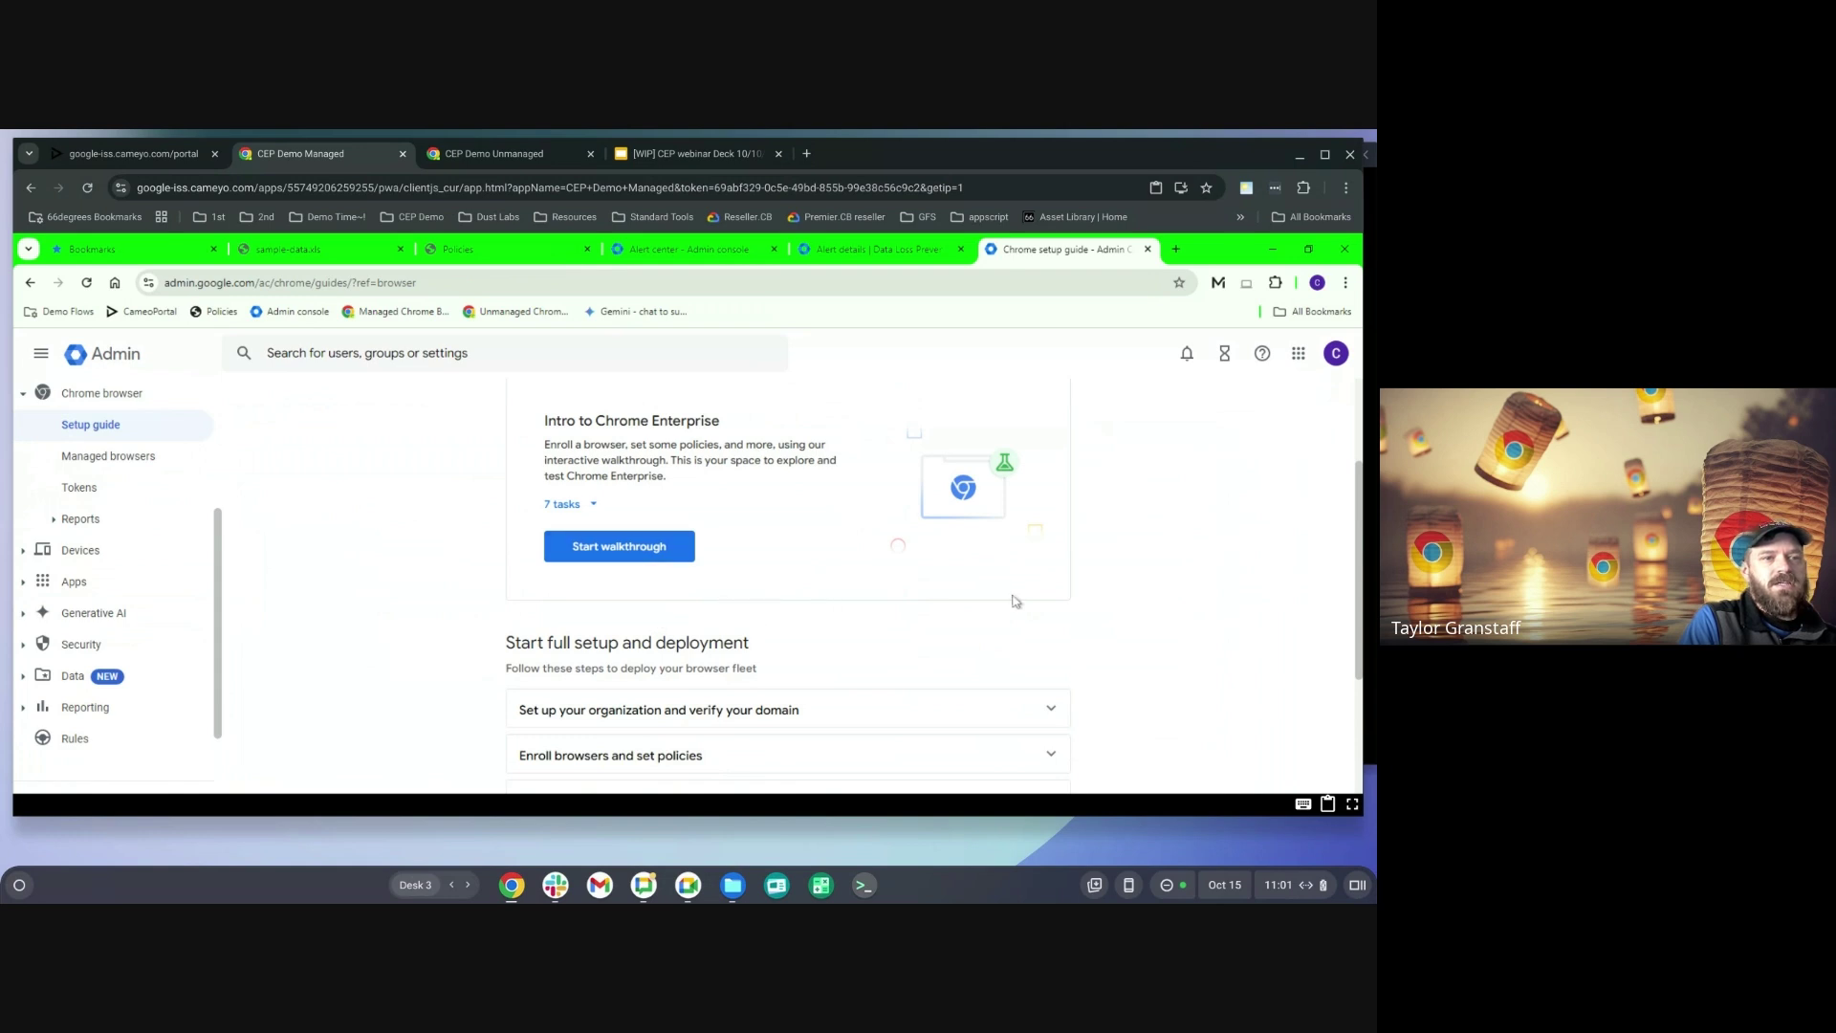
scroll(1015, 600, "down", 3)
scroll(1014, 593, "up", 3)
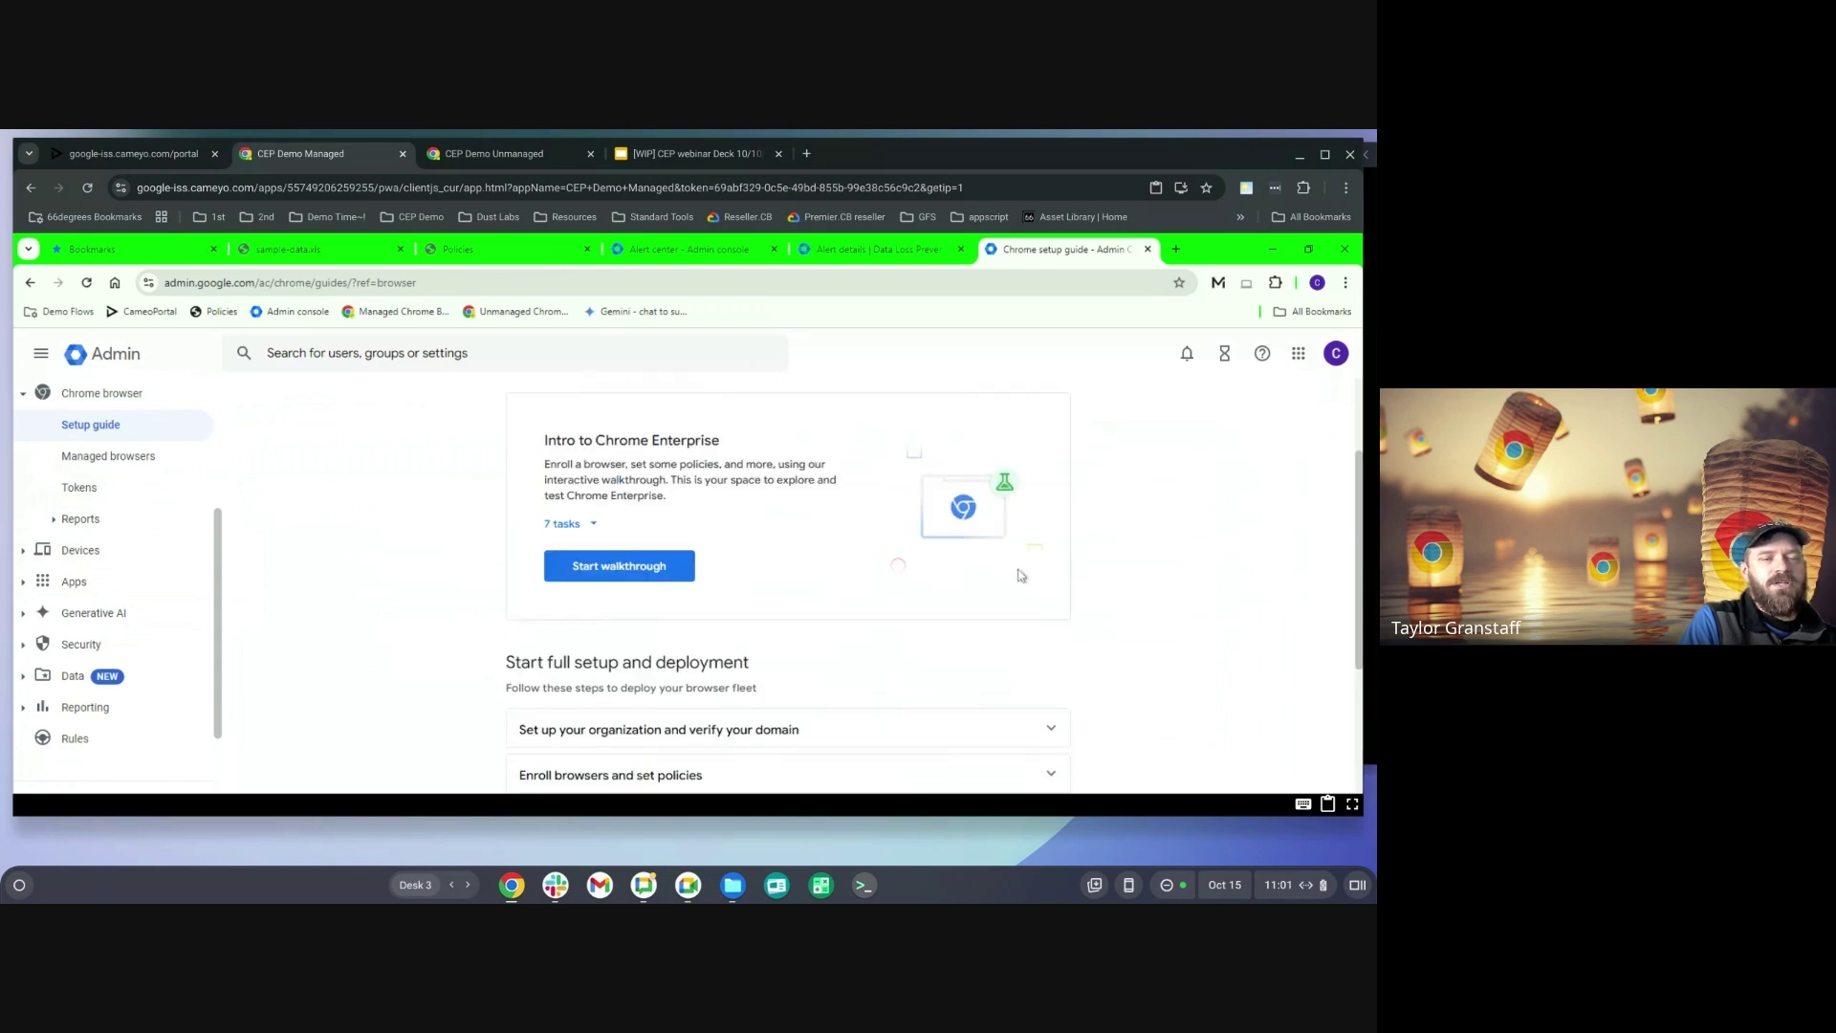
scroll(1119, 577, "up", 1)
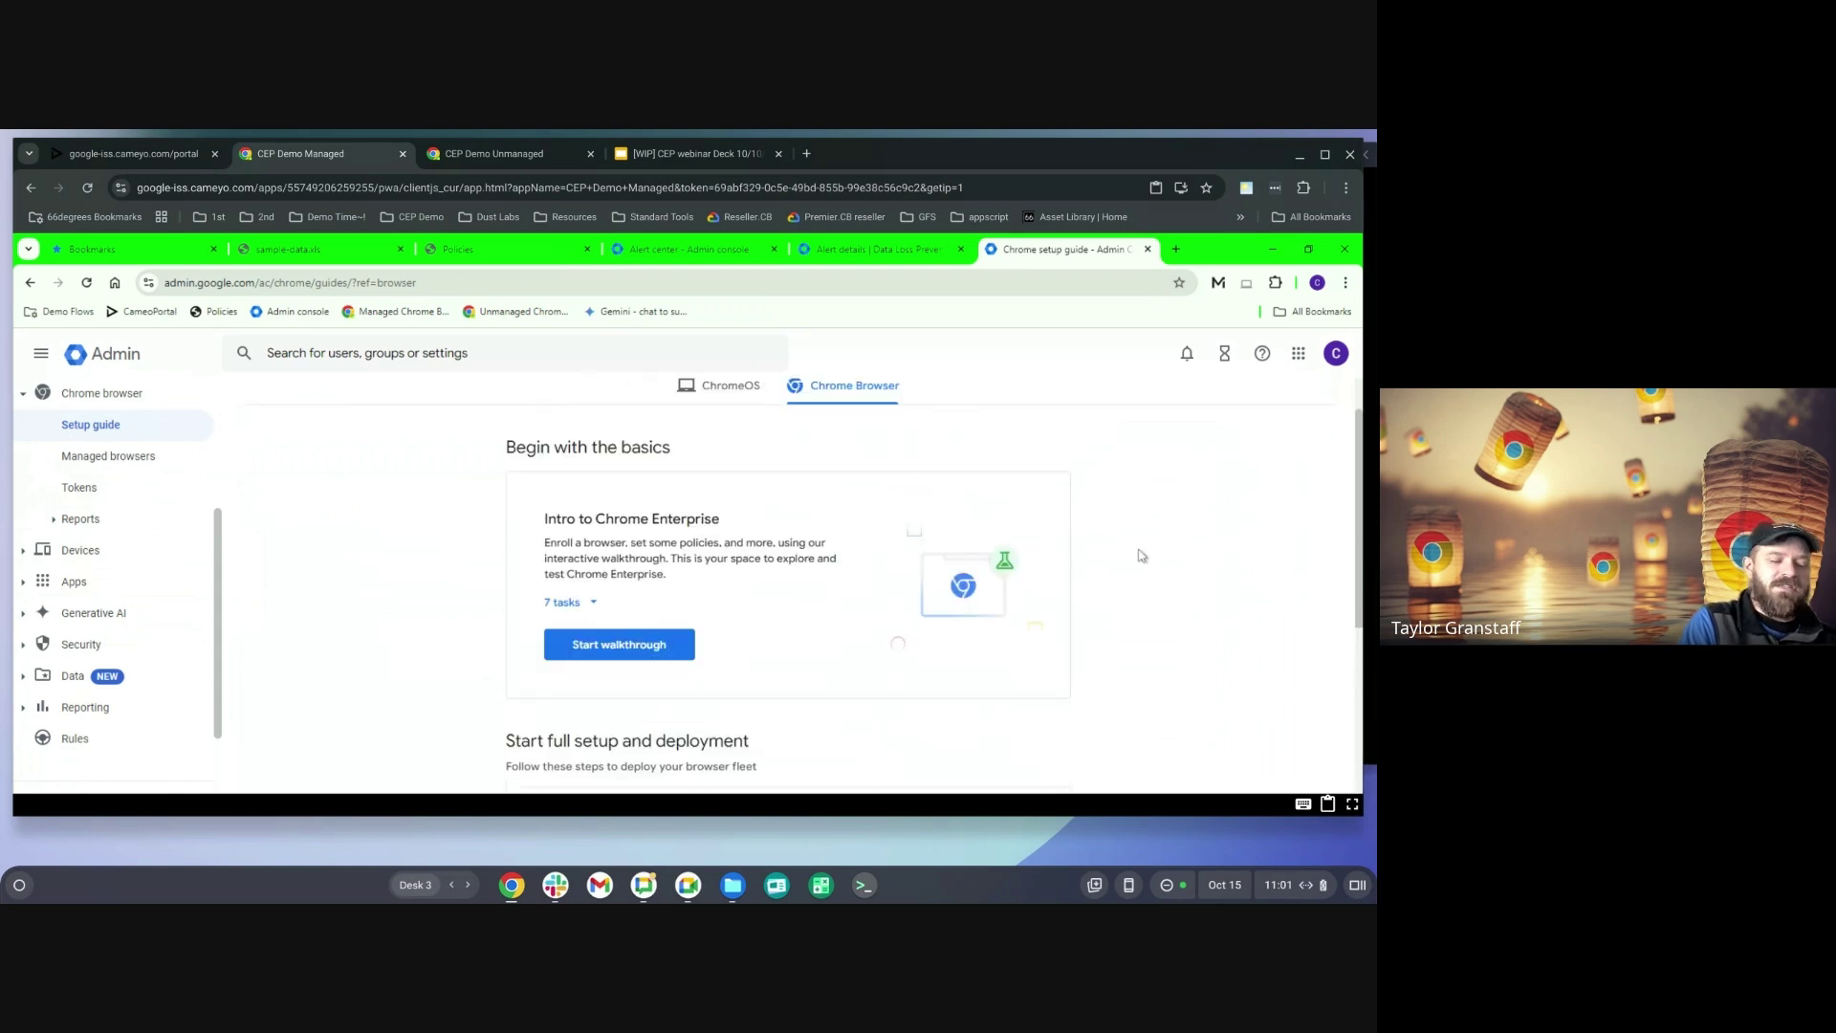